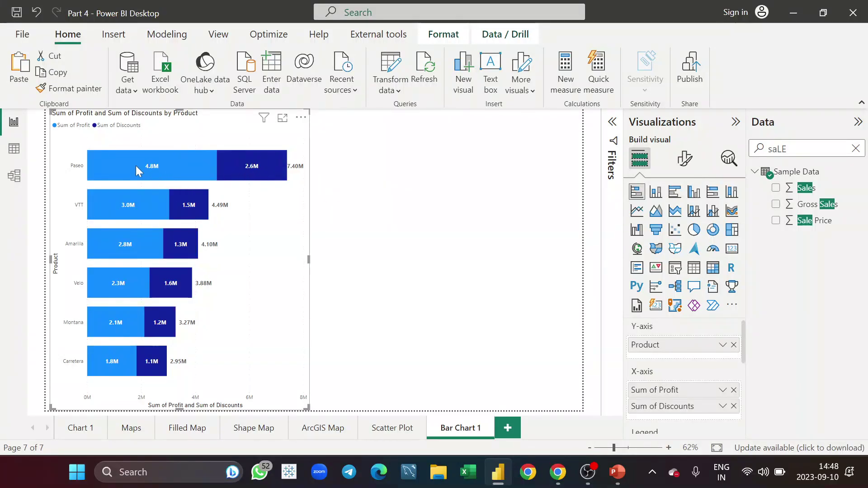
Search the data fields for CO and try to add Country to the stacked bar chart's legend.
mouse_move(136, 166)
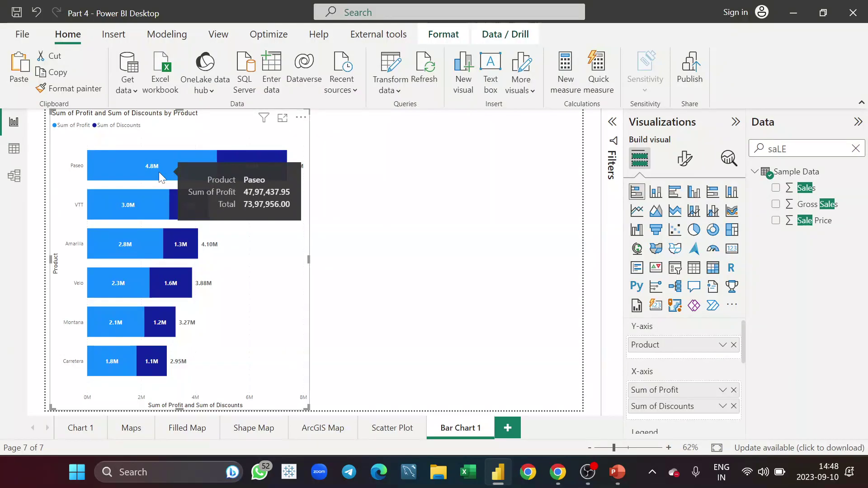
mouse_move(255, 174)
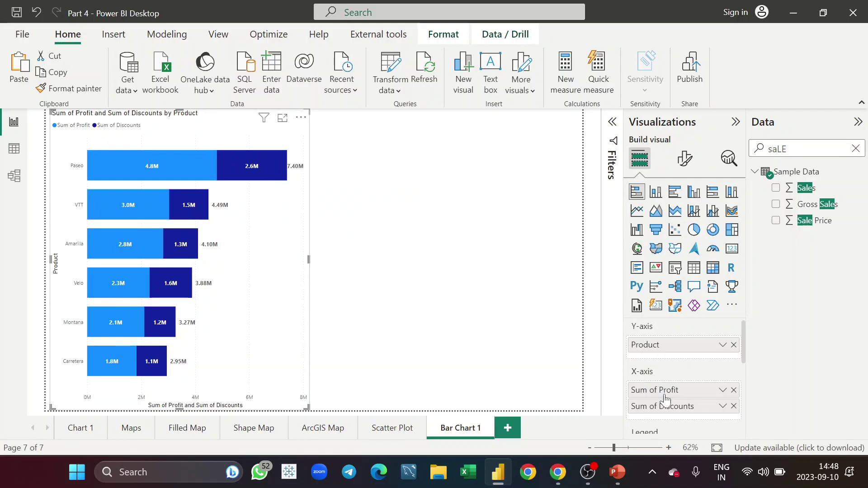
scroll(665, 398, "down", 3)
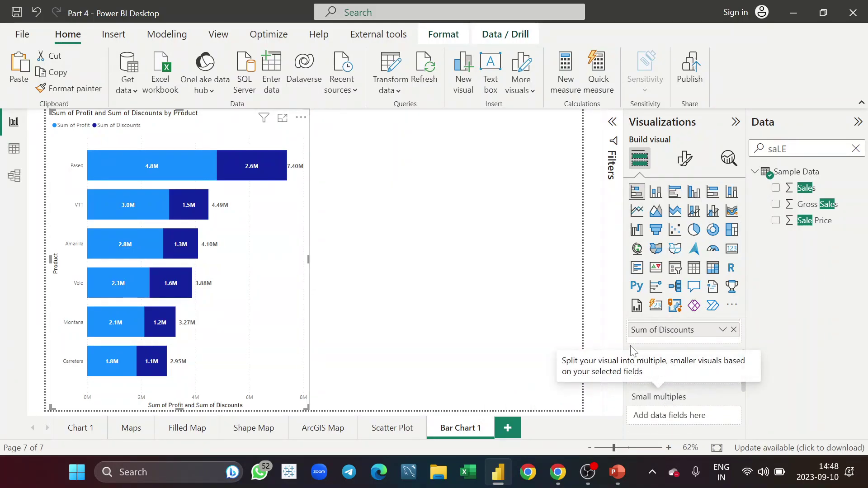
left_click(785, 148)
double_click(786, 148)
key("BackSpace")
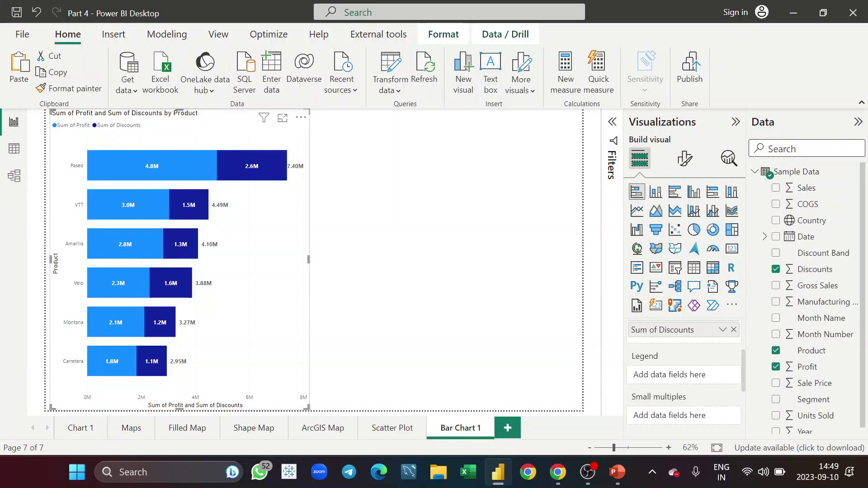
type("CO")
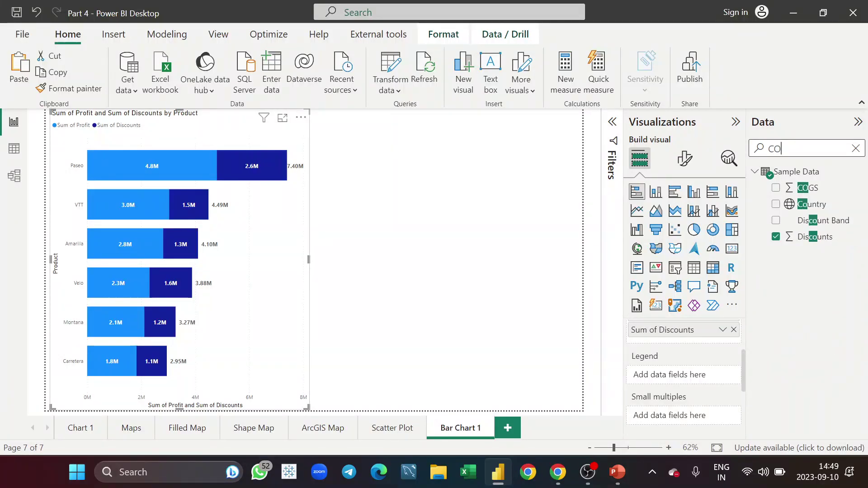
left_click_drag(805, 205, 688, 381)
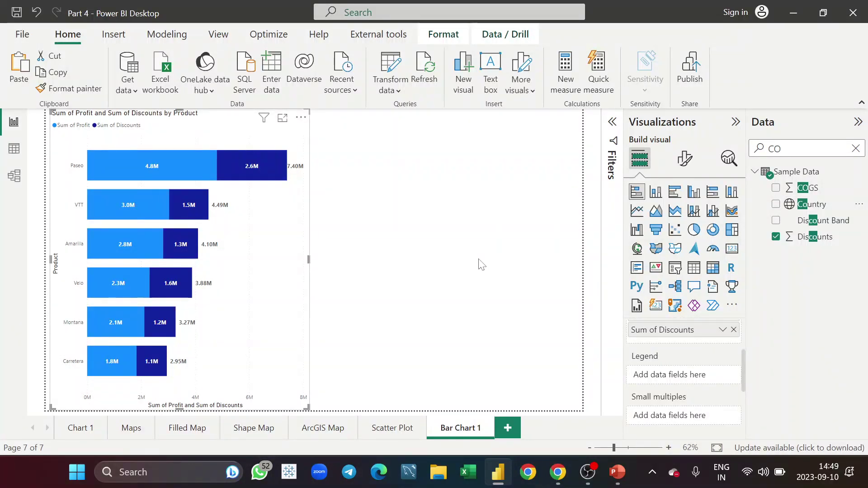
Remove Sum of Discounts from the chart's X-axis and set Country as its legend.
scroll(707, 379, "up", 1)
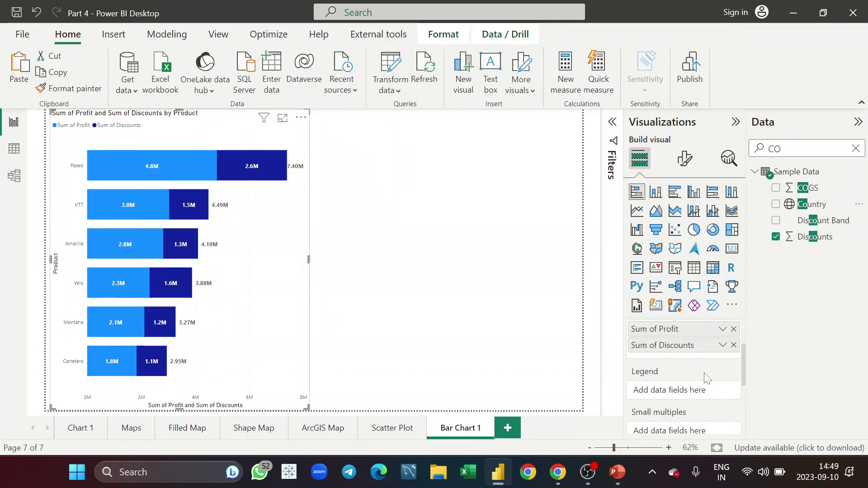
left_click(734, 346)
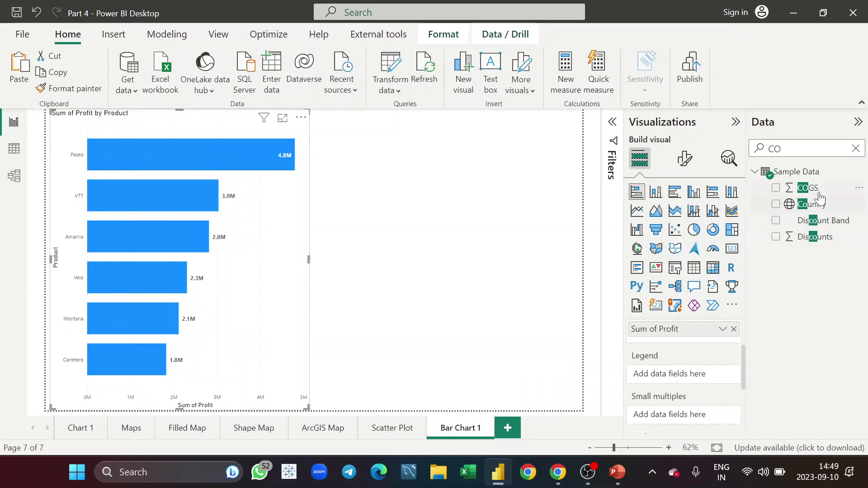
left_click_drag(827, 205, 694, 376)
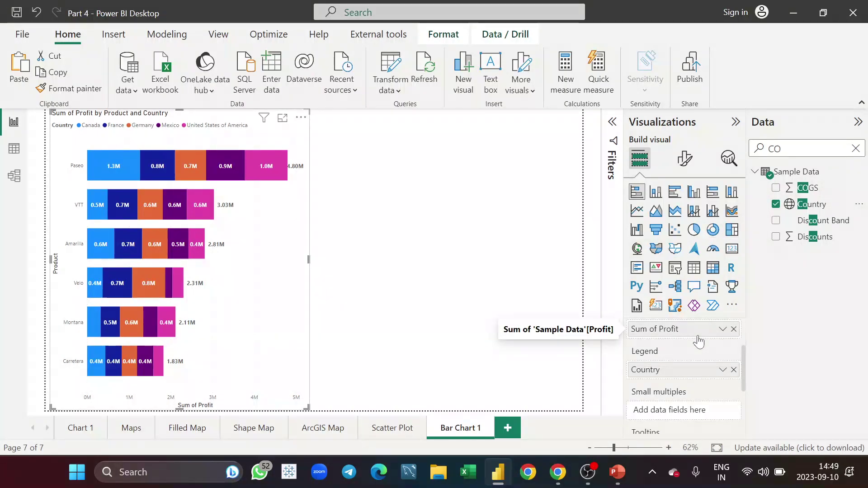
Remove Country from the legend, find the Discounts field and put it back on the X-axis beside Sum of Profit.
scroll(697, 339, "up", 1)
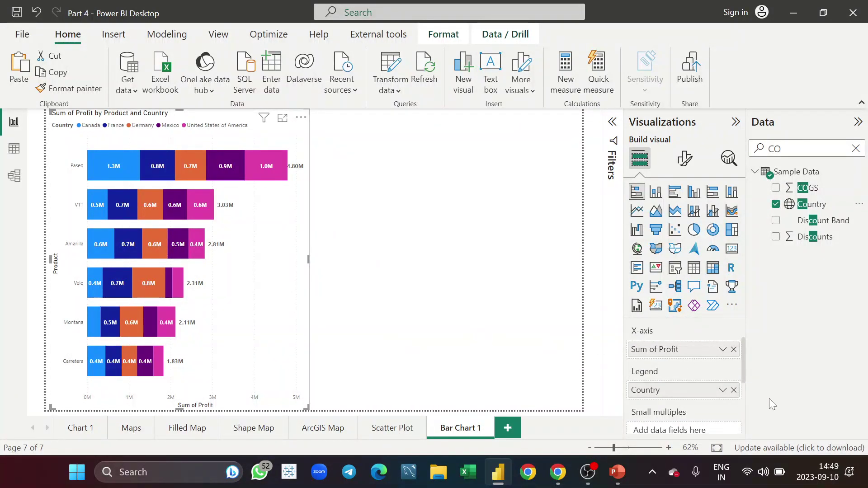
left_click(734, 390)
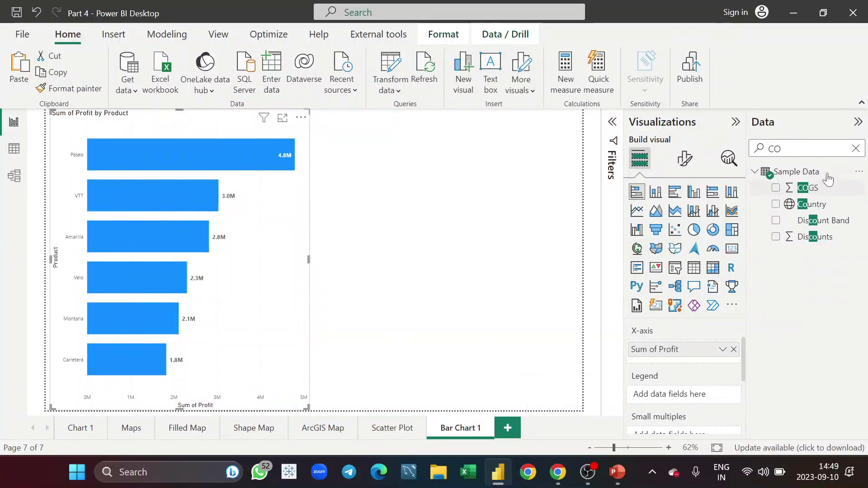
type("SA")
key("BackSpace")
key("BackSpace")
type("DIS")
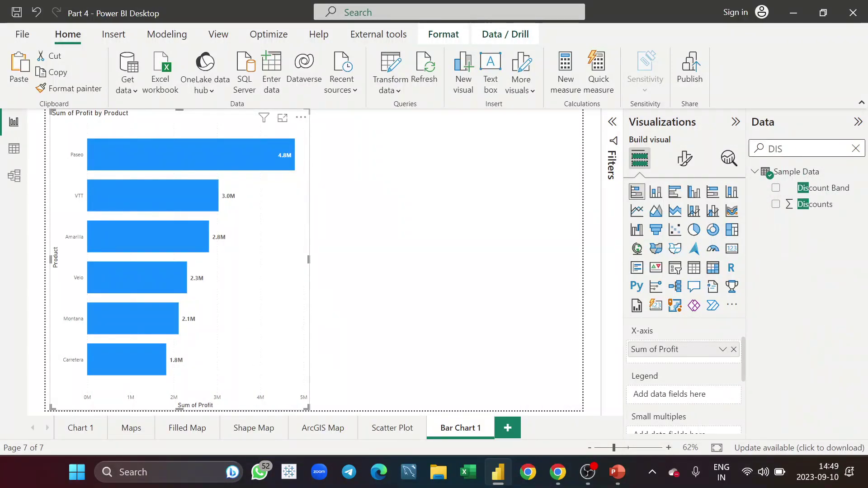
left_click_drag(809, 205, 685, 366)
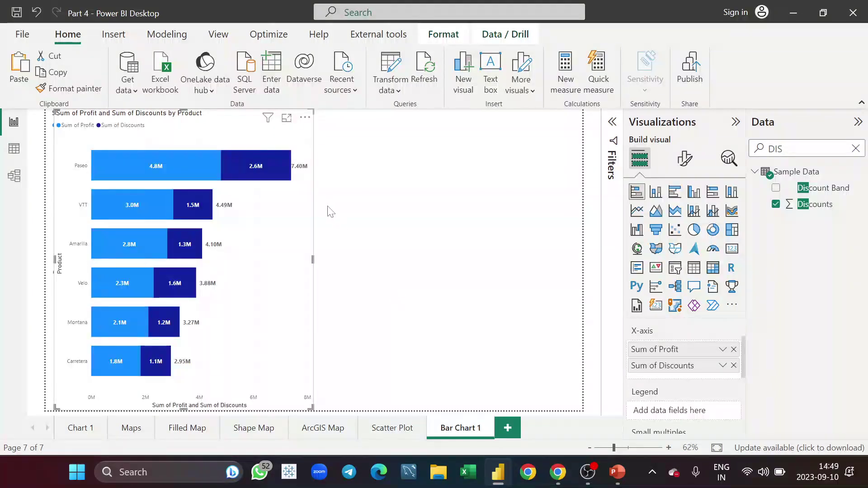
Duplicate the stacked bar chart beside the original and convert the copy to a stacked column chart.
key("ctrl+v")
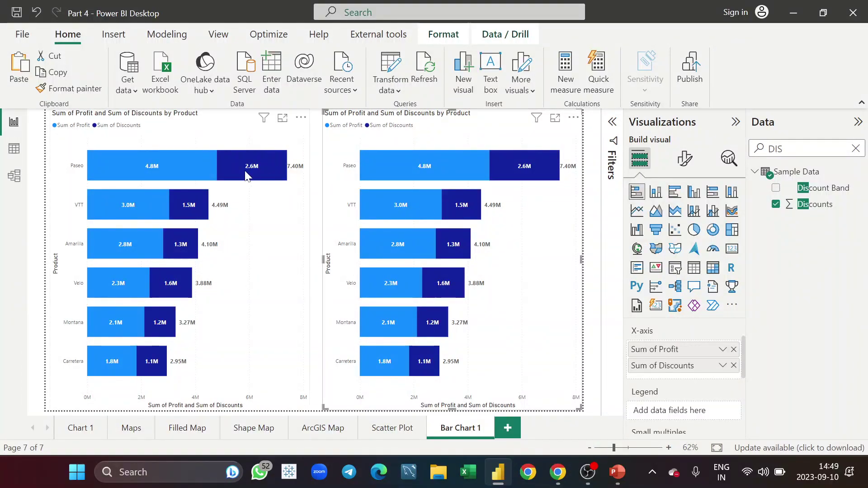
left_click(656, 192)
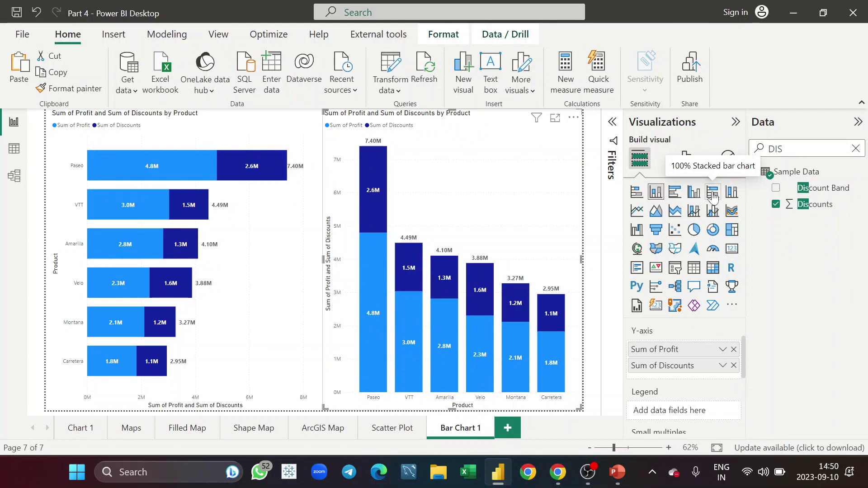
Add a new report page and name it Remaining Bar Charts.
left_click(509, 430)
double_click(521, 430)
key("BackSpace")
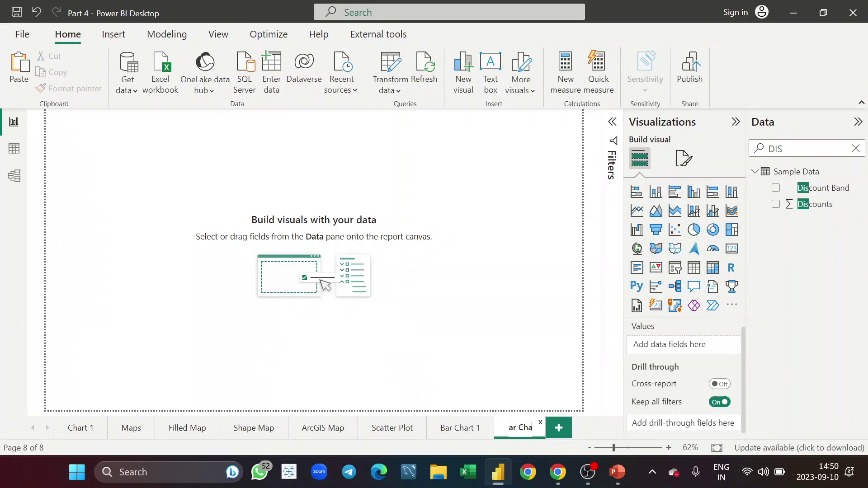
type("Remaining Bar Charts")
key("Return")
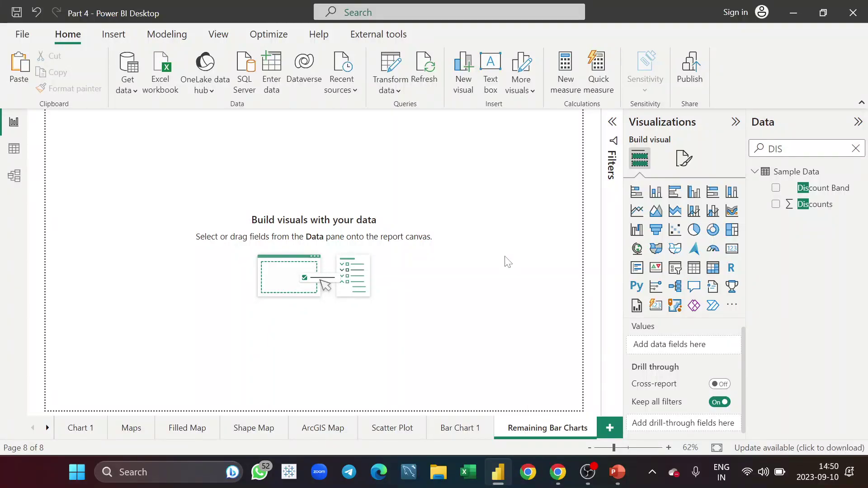
Insert an empty stacked bar chart on the new page and enlarge it to the full page height.
left_click(637, 192)
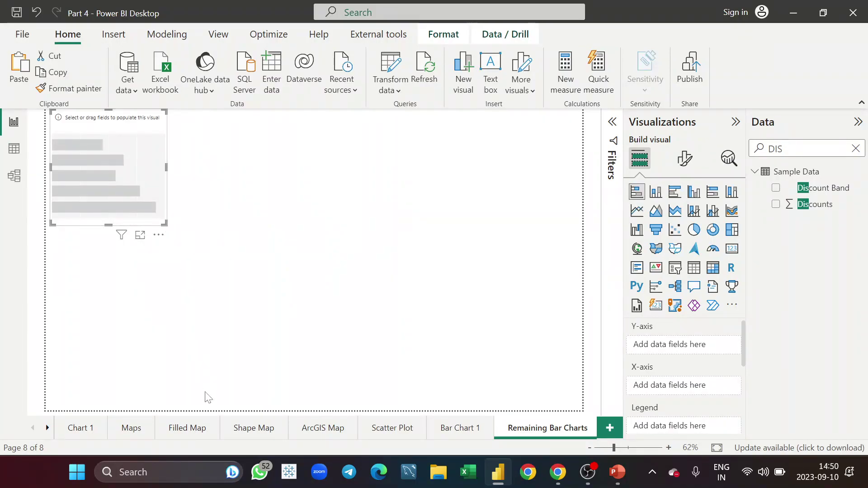
left_click_drag(165, 221, 206, 412)
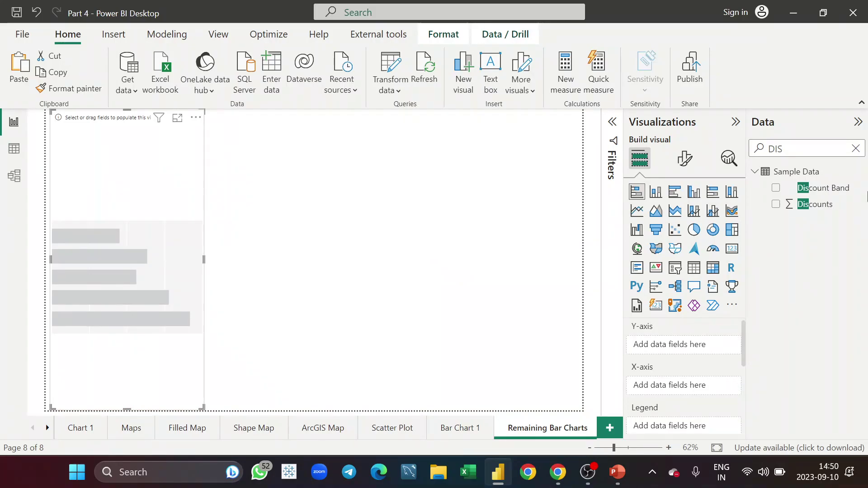
Clear the field search and plot Sales on the X-axis by Product on the Y-axis.
key("BackSpace")
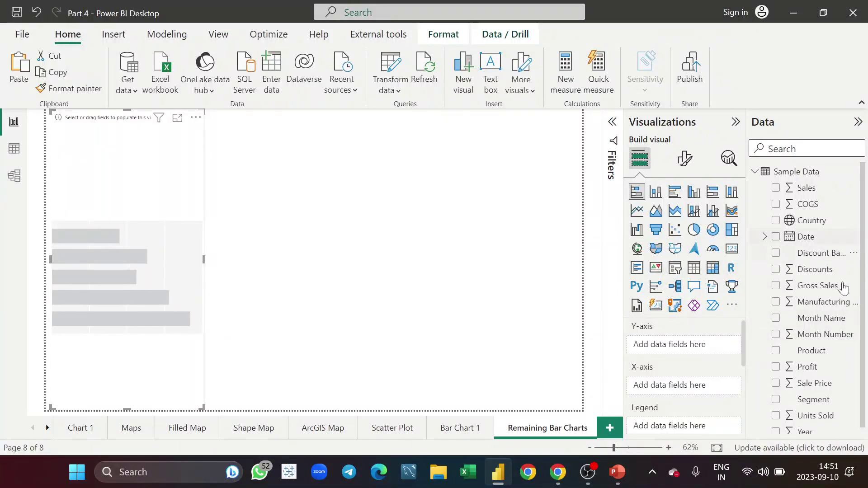
scroll(806, 348, "down", 1)
scroll(841, 229, "up", 1)
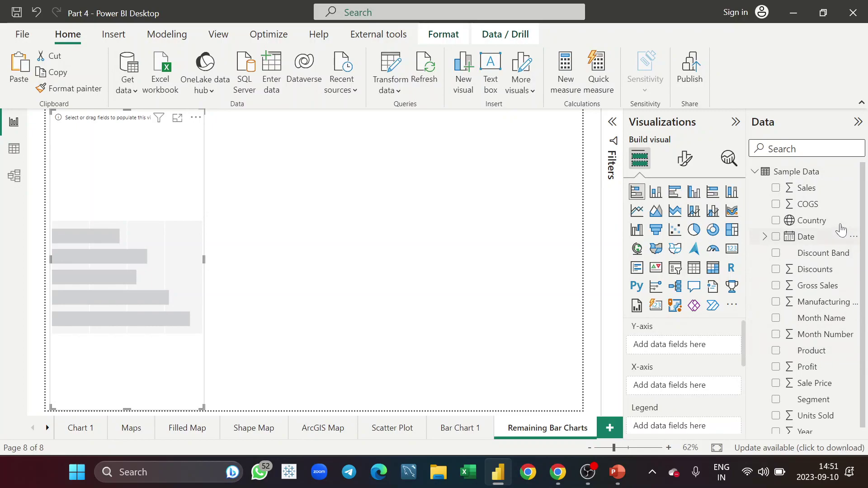
left_click_drag(816, 189, 135, 287)
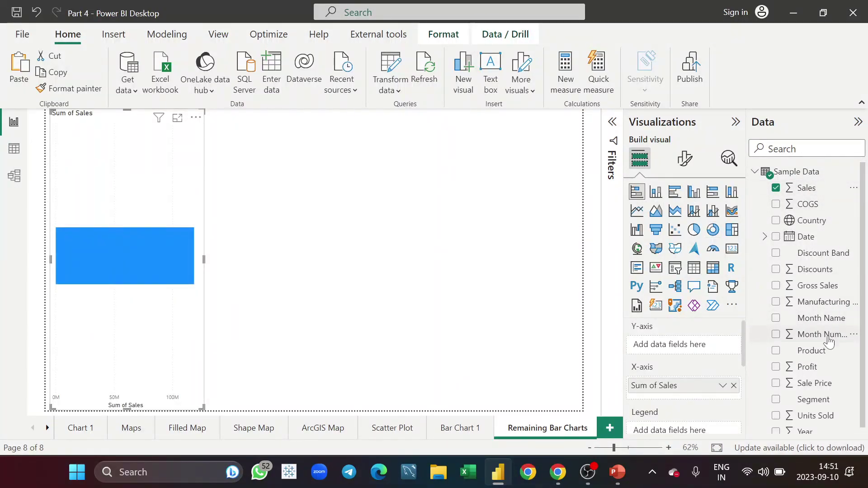
scroll(831, 407, "down", 1)
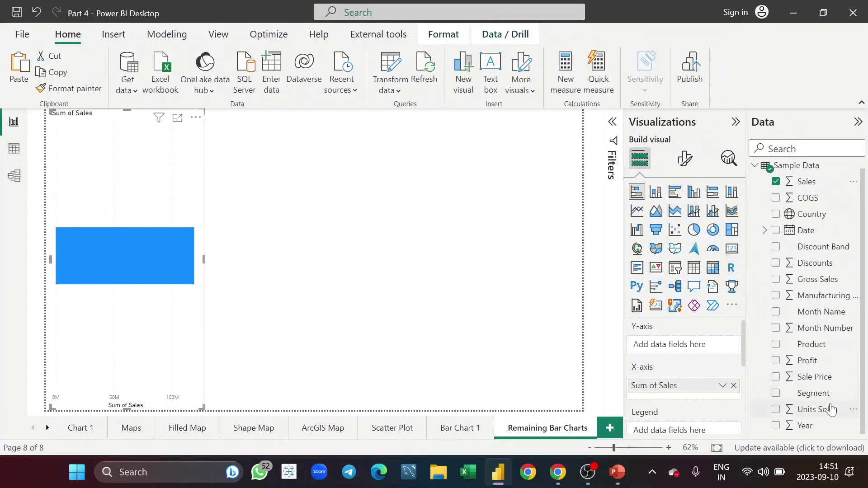
scroll(831, 410, "up", 1)
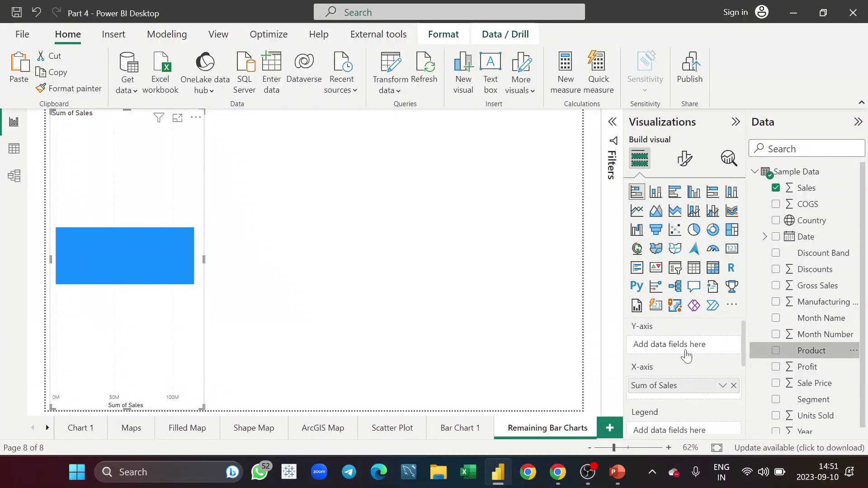
left_click_drag(687, 356, 686, 355)
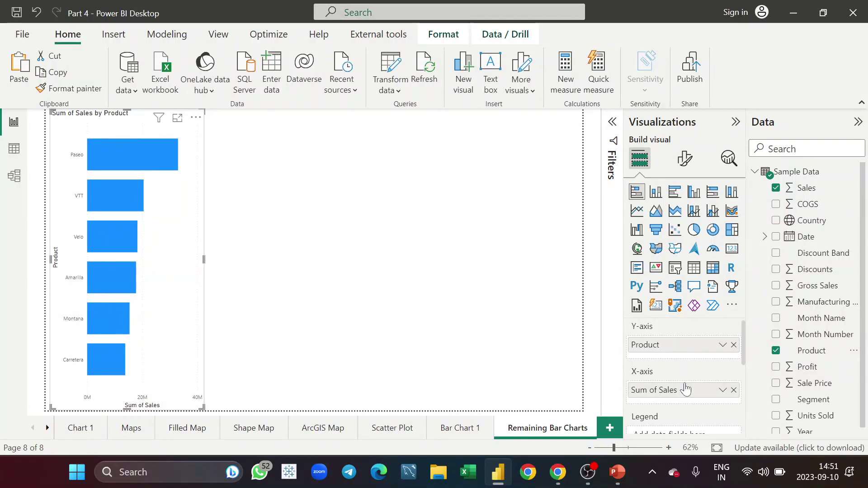
Try Units Sold as a second X-axis value beside Sum of Sales, and remove it again.
scroll(686, 391, "down", 3)
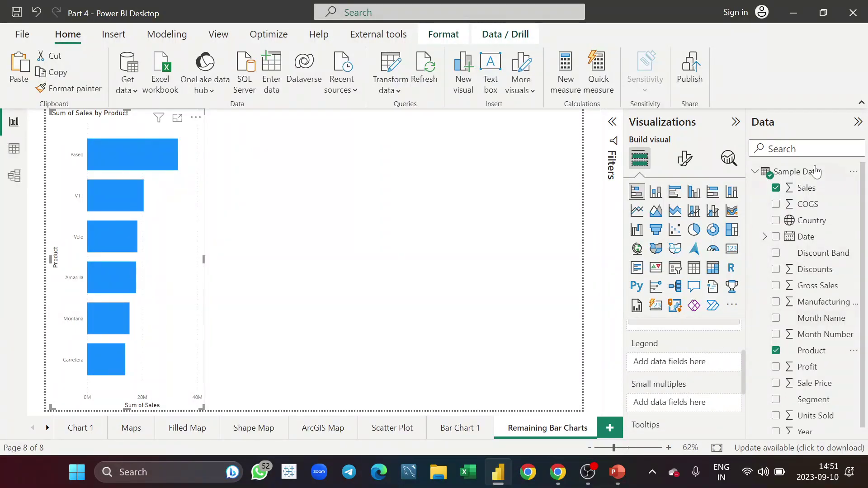
scroll(691, 347, "up", 1)
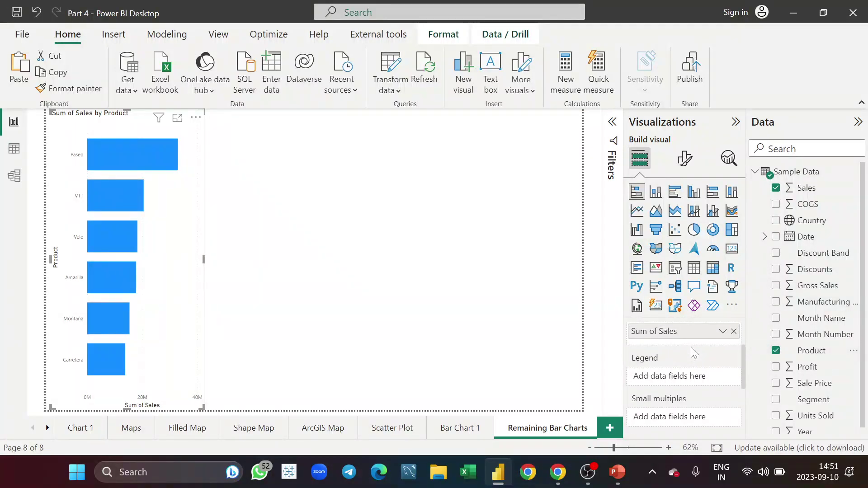
scroll(835, 411, "down", 1)
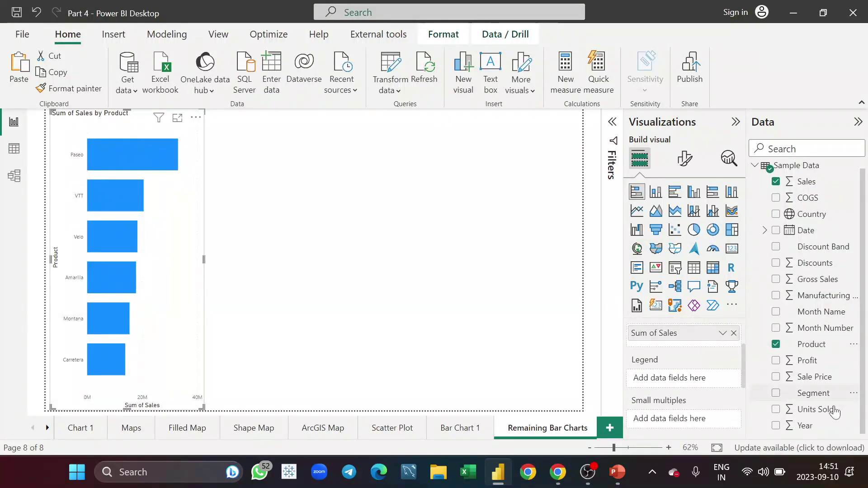
left_click_drag(835, 411, 700, 349)
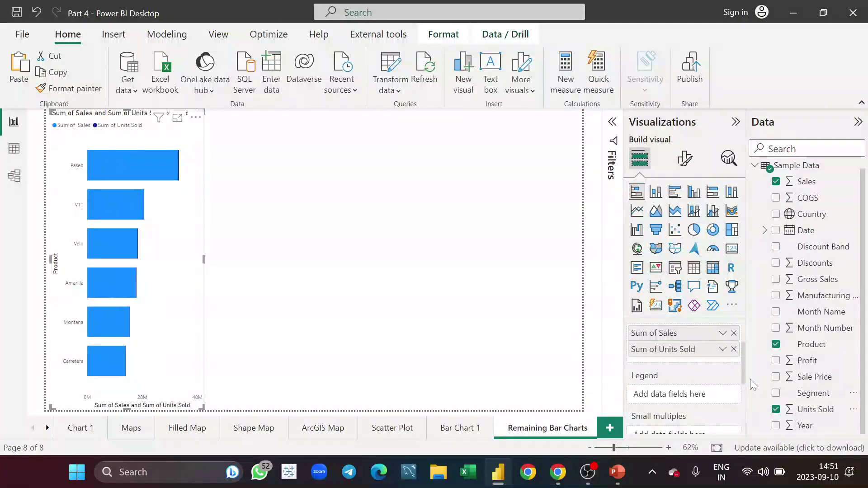
left_click(734, 349)
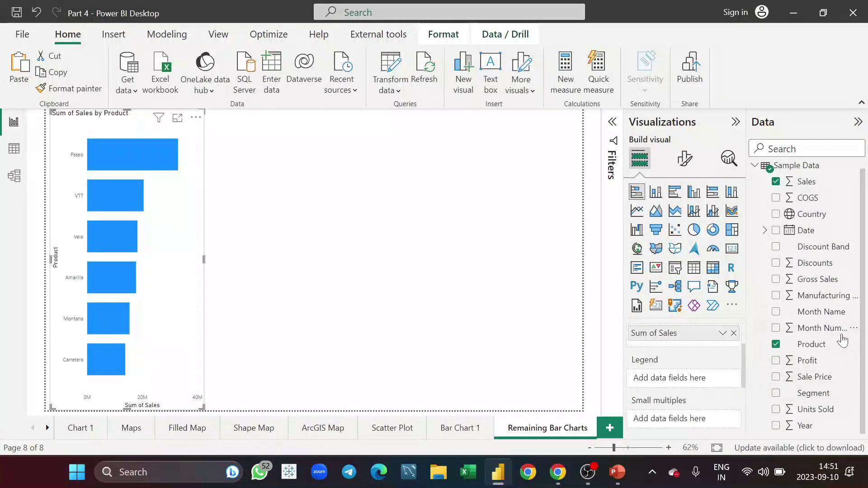
Try Discounts as the bar chart's legend, and take it out again.
scroll(841, 336, "up", 1)
scroll(722, 368, "up", 1)
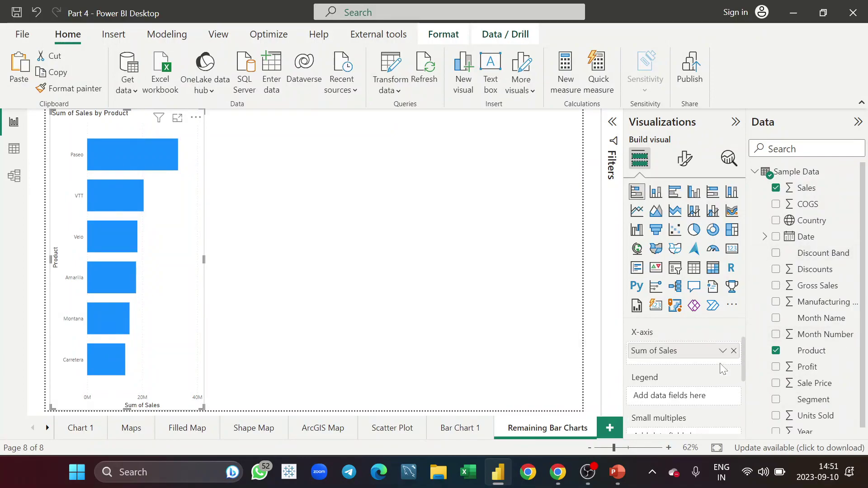
left_click_drag(830, 278, 707, 368)
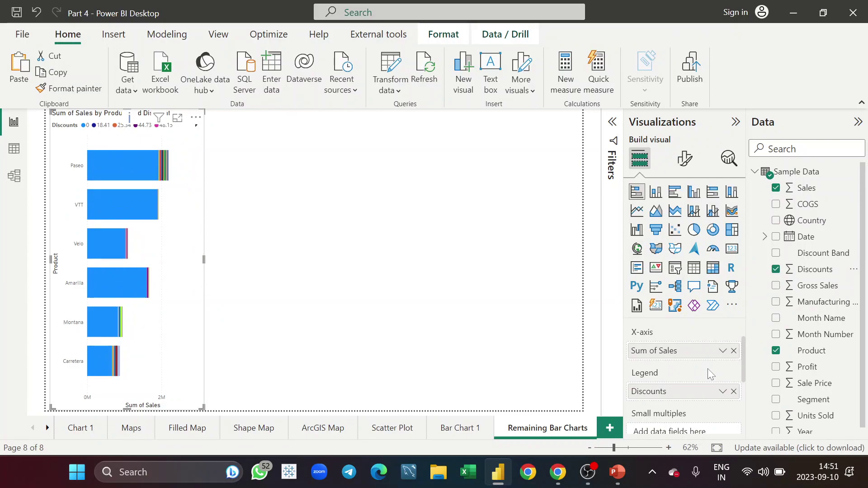
left_click(733, 393)
Add Discounts to the chart's X-axis, replace Sum of Sales there with Profit, and deselect the chart.
left_click_drag(830, 270, 704, 362)
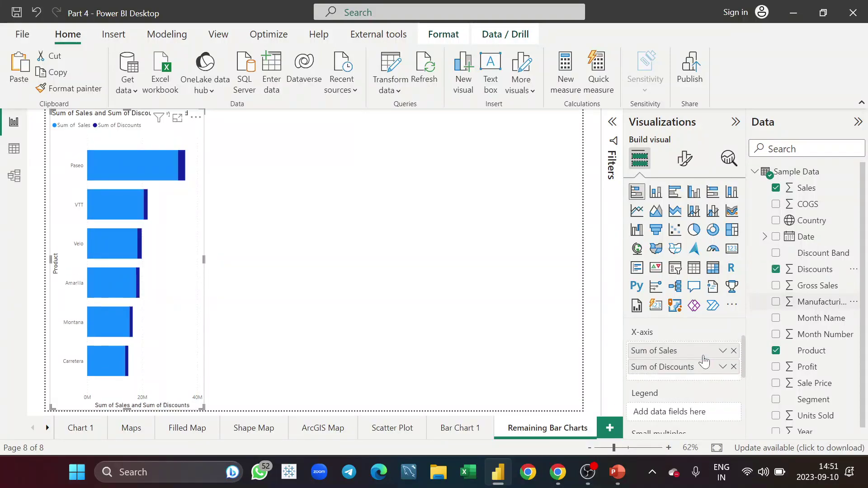
left_click(734, 351)
left_click_drag(807, 367, 700, 352)
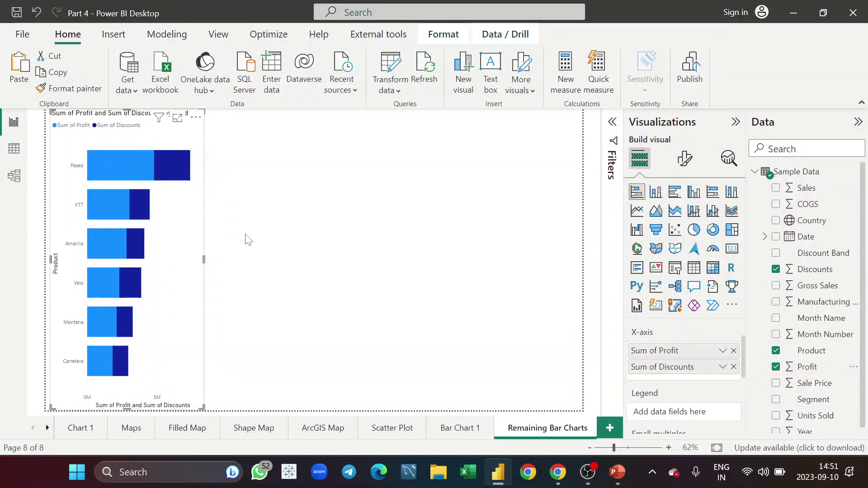
left_click(256, 201)
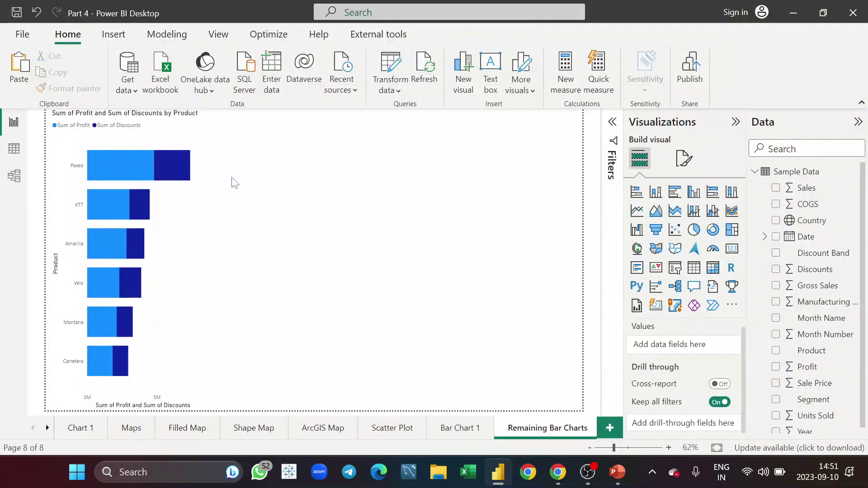
Turn on data labels and total labels for the stacked bar chart of Profit and Discounts by Product, and deselect it.
left_click(187, 248)
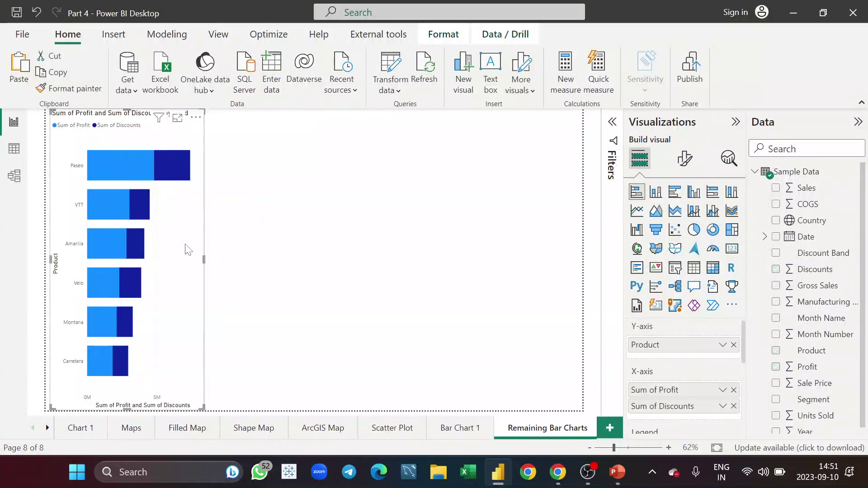
left_click(685, 159)
scroll(688, 361, "down", 3)
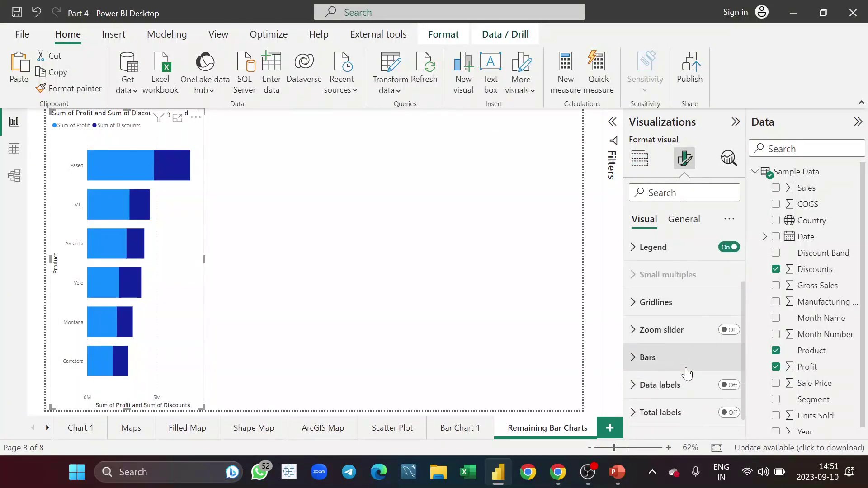
scroll(687, 370, "up", 1)
scroll(686, 371, "down", 1)
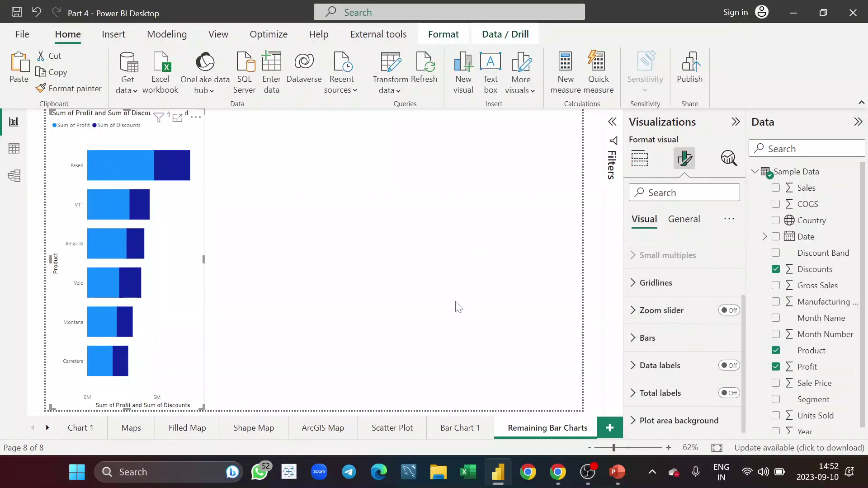
left_click(729, 365)
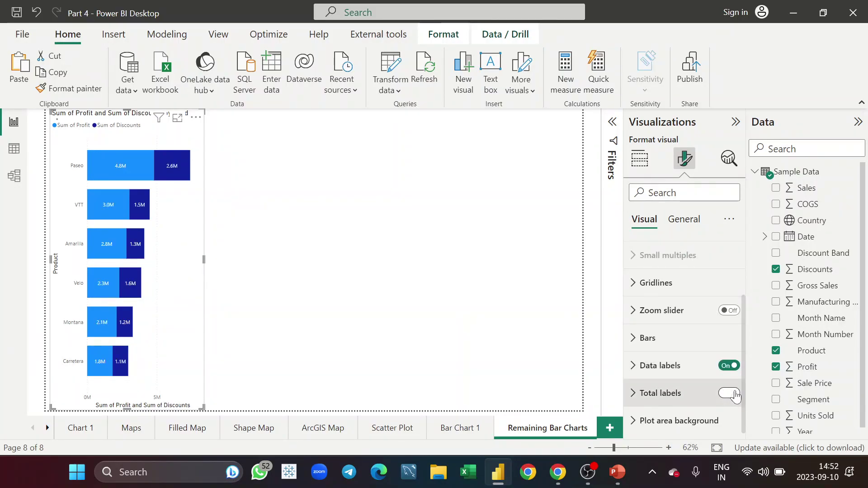
left_click(728, 393)
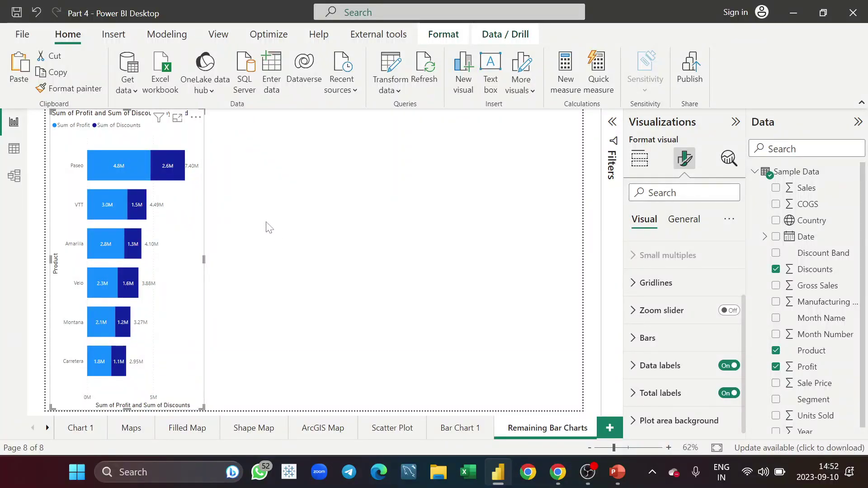
left_click(362, 315)
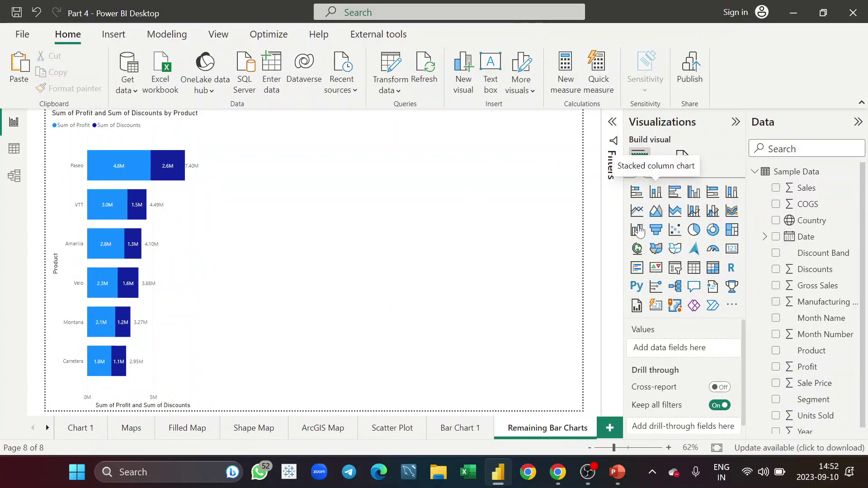
Insert a clustered bar chart of Profit and Discounts by Country beside the stacked bar chart, and widen it slightly.
left_click(674, 192)
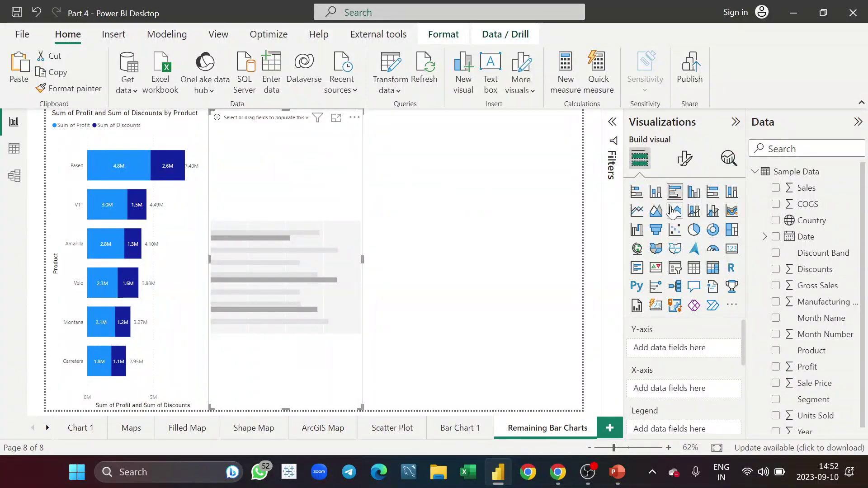
scroll(640, 409, "down", 1)
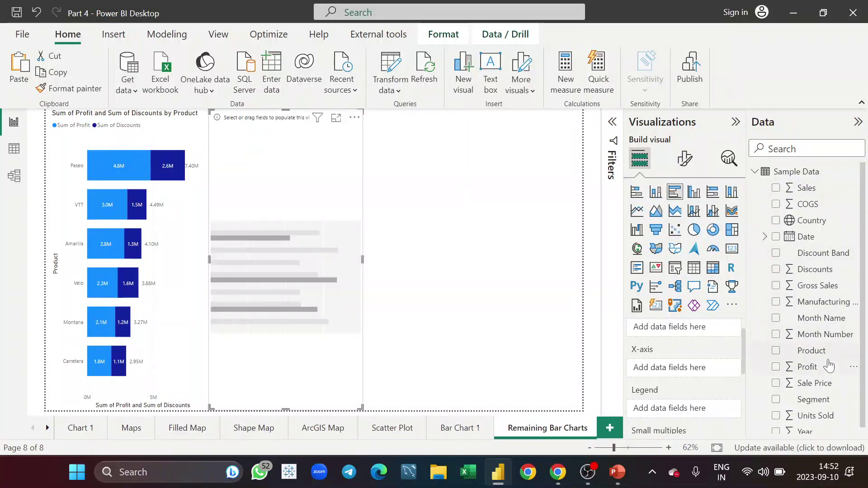
mouse_move(807, 367)
left_mouse_down()
mouse_move(289, 302)
mouse_move(314, 307)
left_mouse_up()
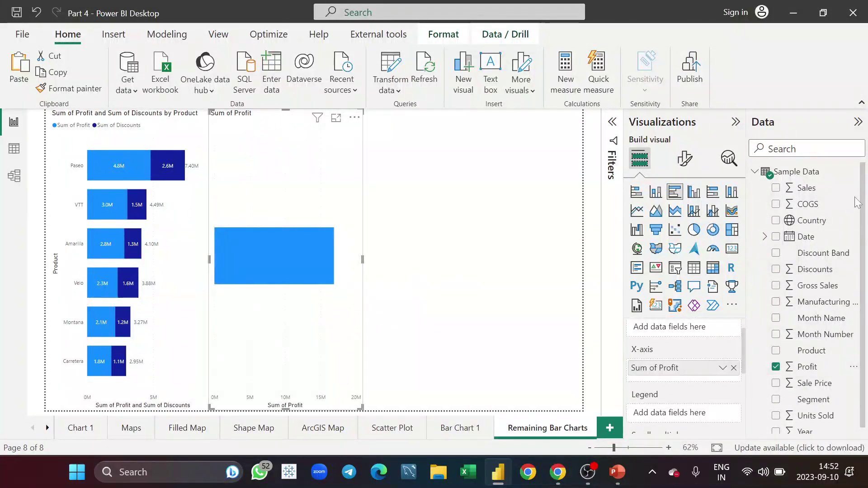
left_click_drag(832, 274, 323, 330)
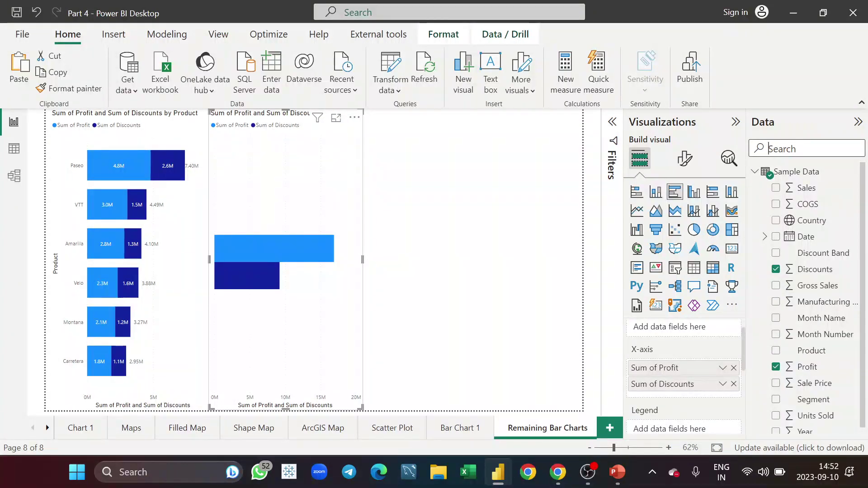
left_click_drag(812, 220, 306, 253)
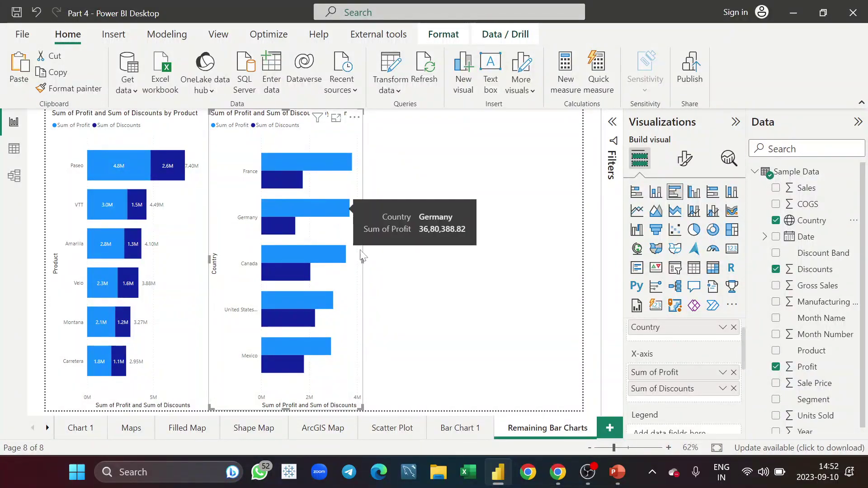
left_click_drag(388, 262, 391, 262)
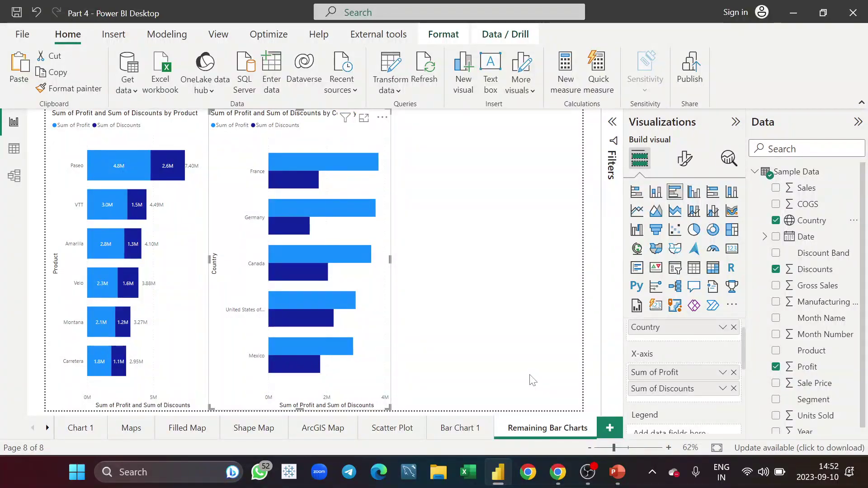
Replace Sum of Discounts with Sales on the clustered bar chart's X-axis, and order Sum of Sales ahead of Sum of Profit.
left_click(734, 389)
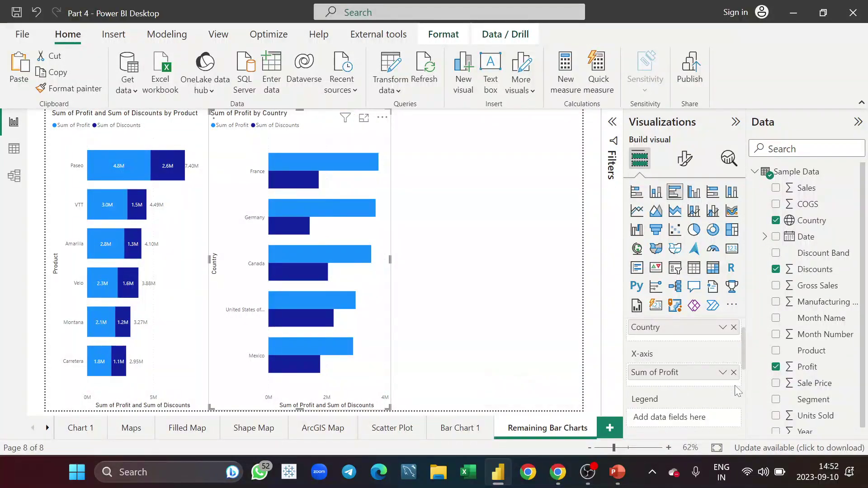
left_click_drag(837, 192, 703, 388)
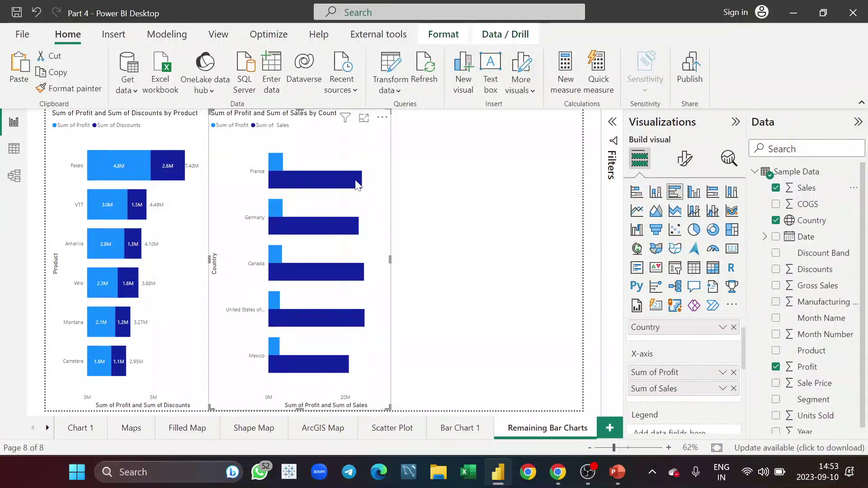
mouse_move(357, 183)
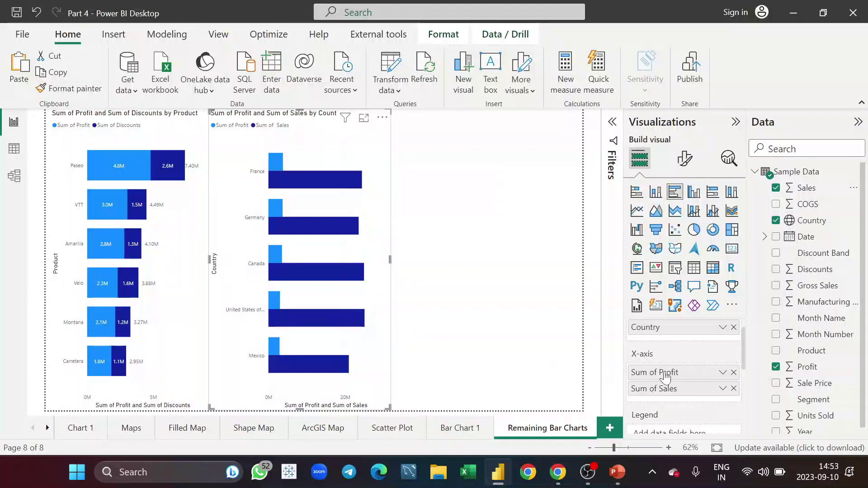
left_click_drag(668, 374, 669, 398)
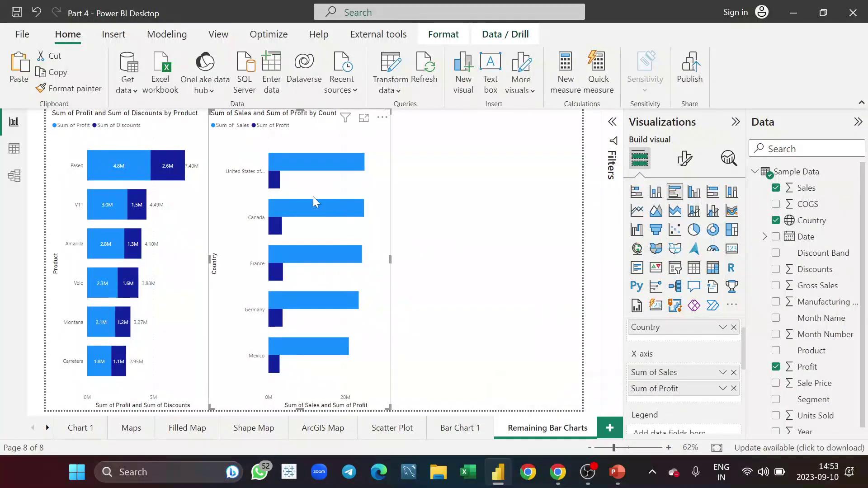
mouse_move(331, 162)
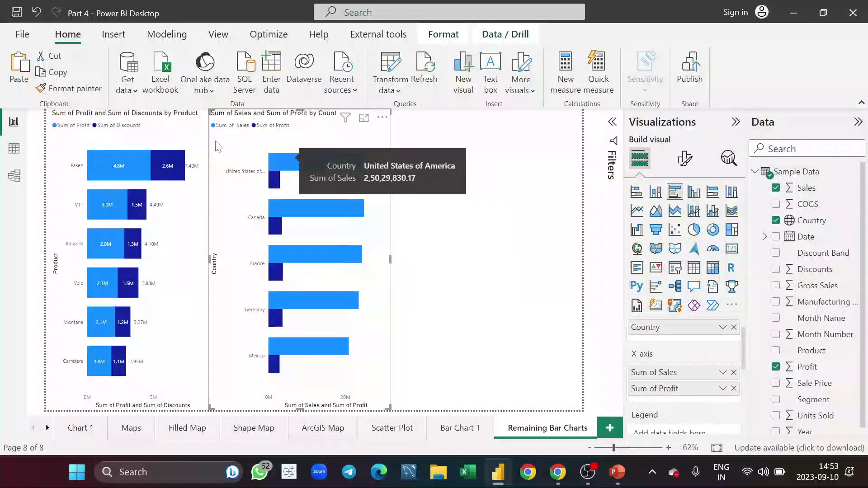
Copy the stacked bar chart's formatting onto the clustered bar chart by Country with Format painter.
left_click(196, 151)
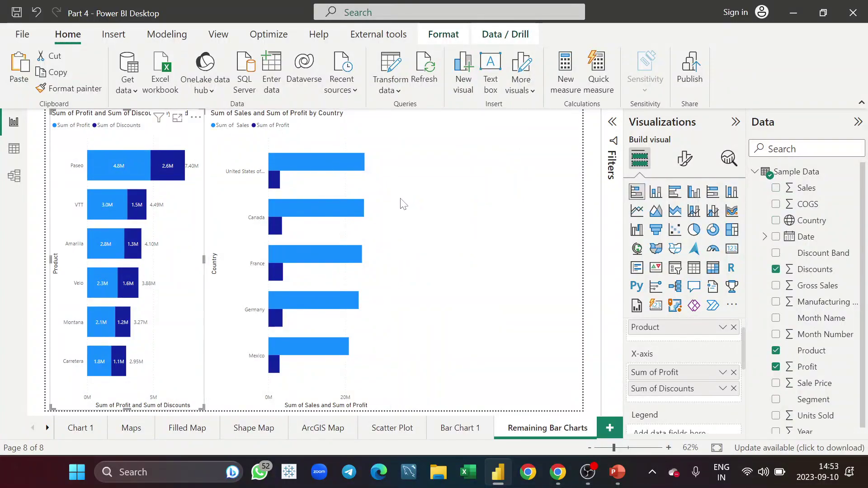
left_click(370, 183)
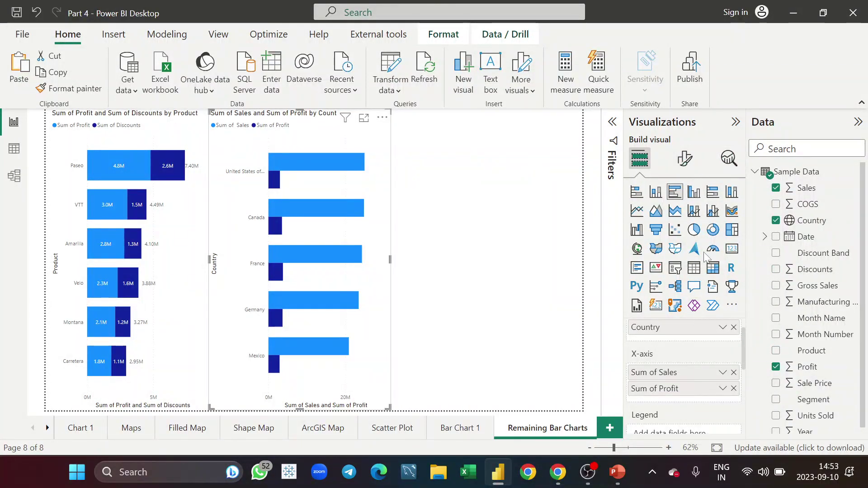
left_click(691, 165)
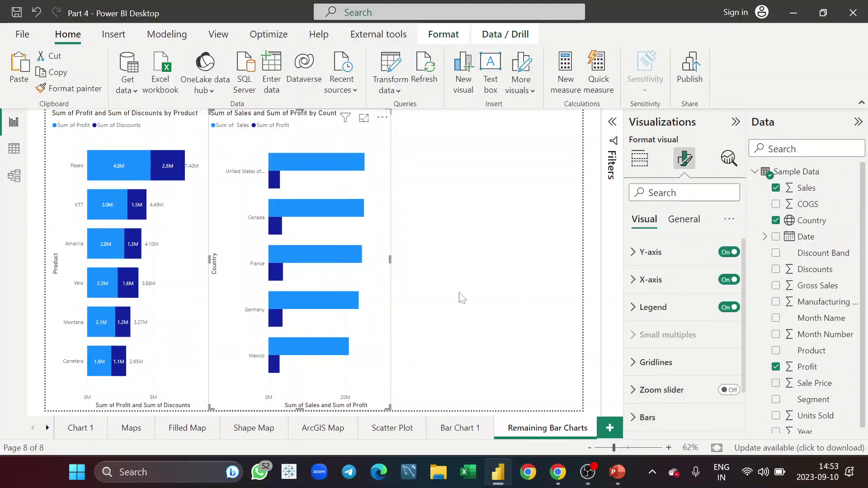
left_click(193, 144)
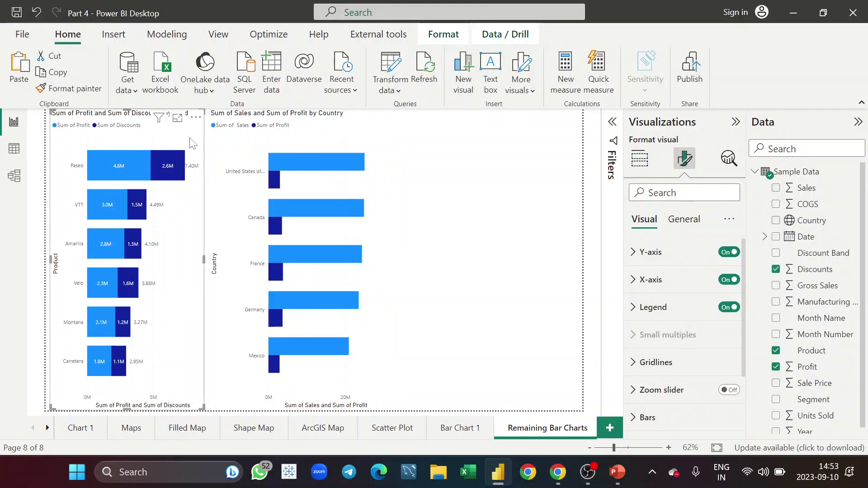
left_click(66, 92)
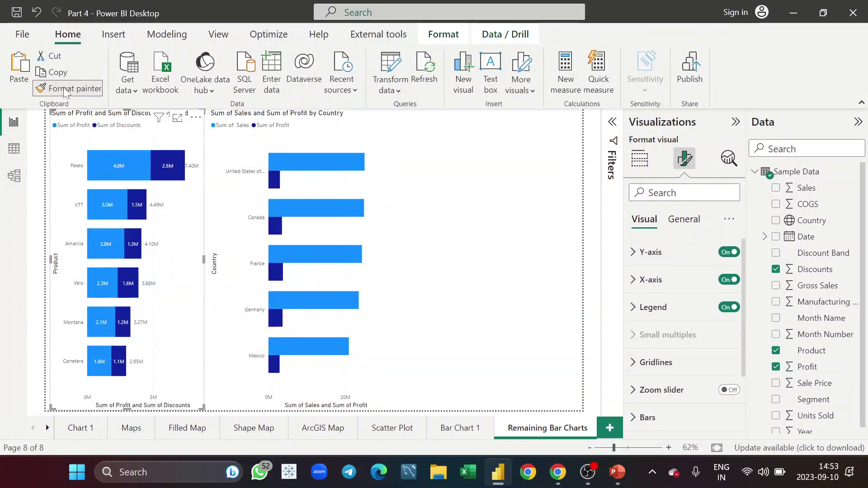
left_click(340, 190)
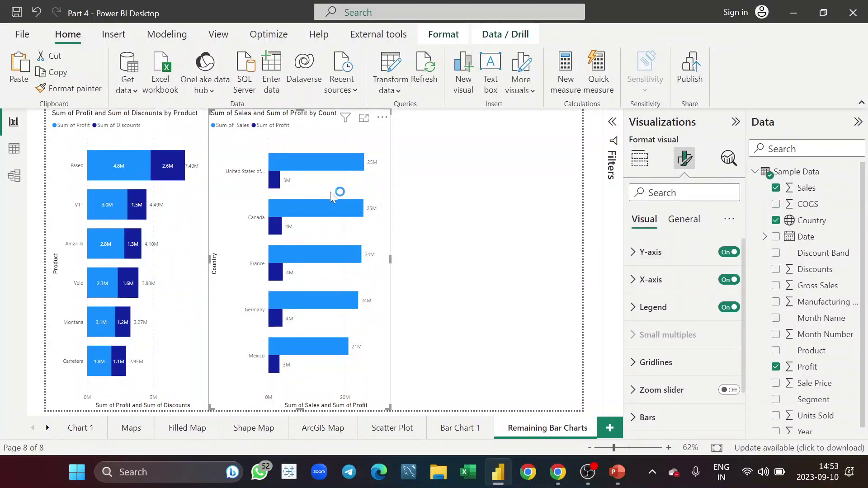
Try a wider clustered bar chart, restore its narrower width, and leave it deselected.
left_click_drag(390, 259, 464, 260)
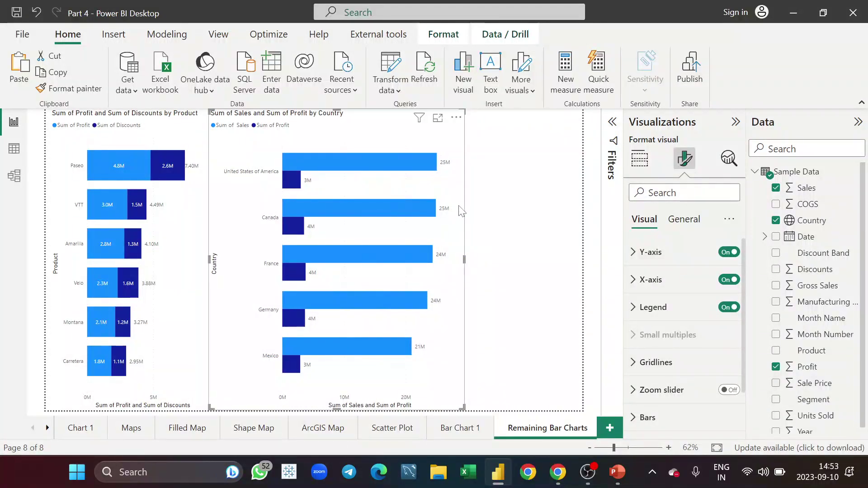
left_click_drag(465, 260, 389, 259)
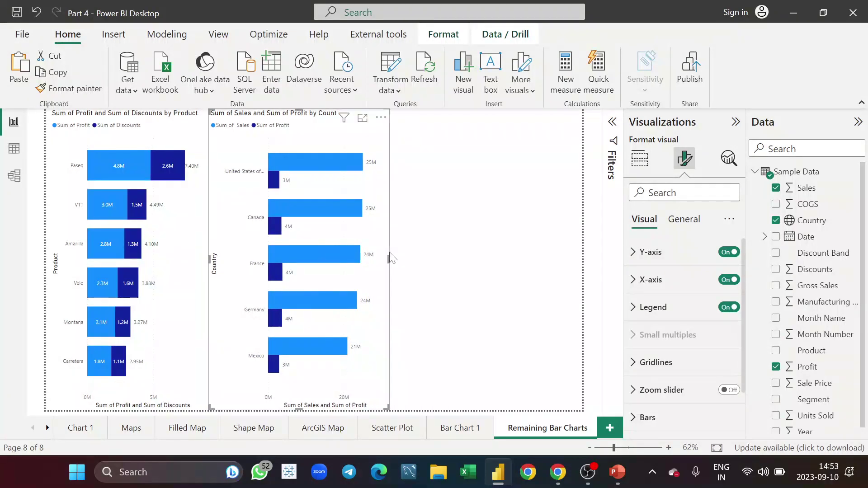
left_click(495, 230)
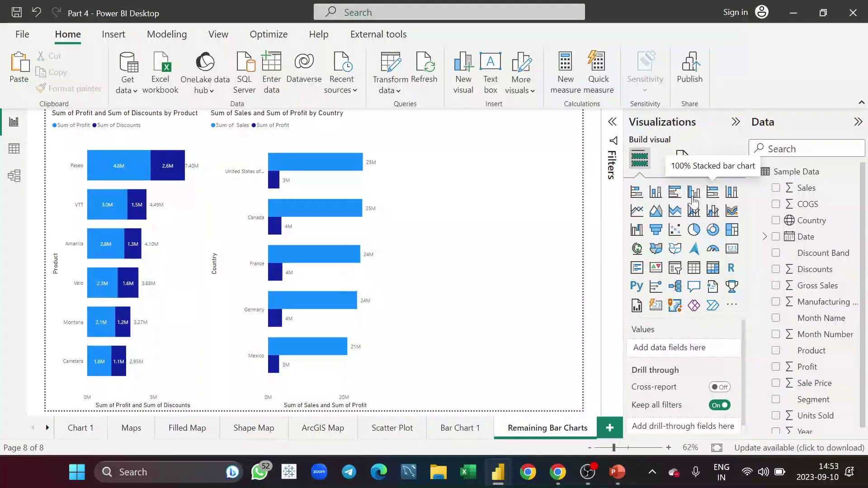
left_click(368, 197)
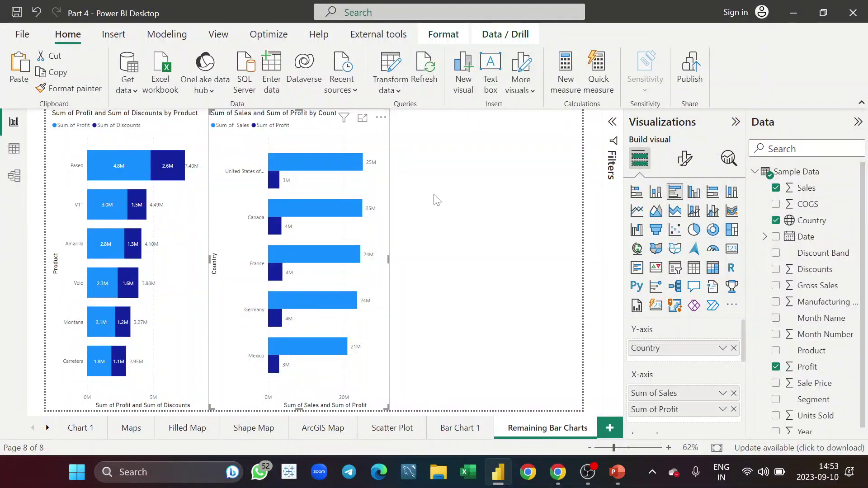
left_click(511, 214)
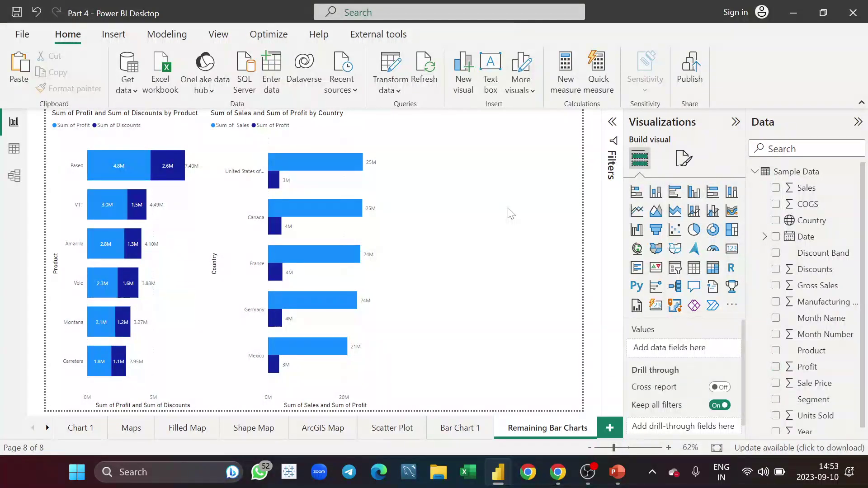
Insert a 100% stacked bar chart in the empty area of the page, plotting Sales by Country.
left_click(714, 193)
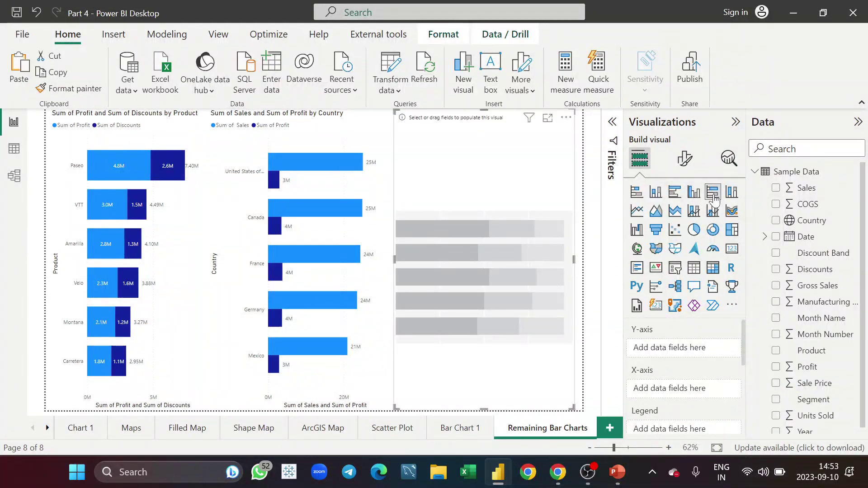
left_click_drag(814, 188, 521, 230)
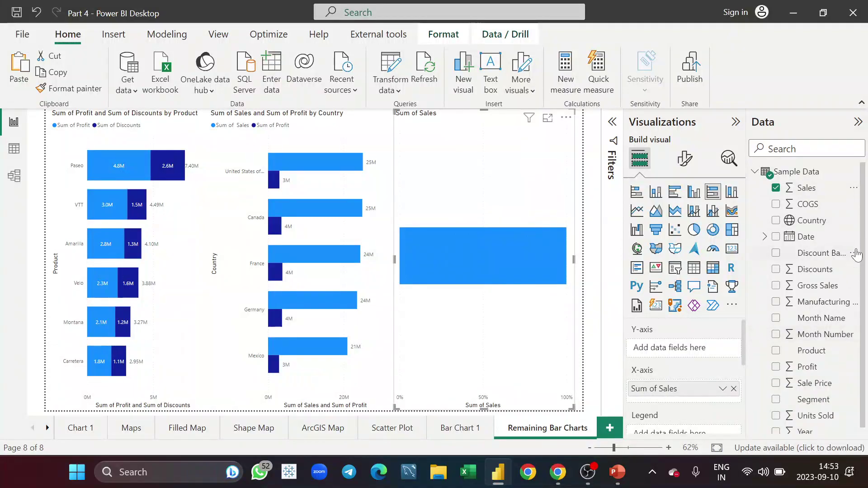
scroll(823, 357, "down", 1)
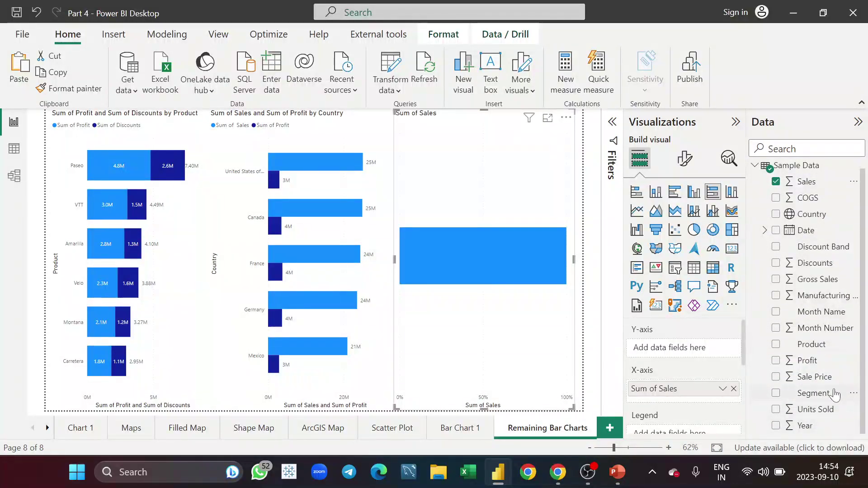
left_click_drag(819, 214, 505, 177)
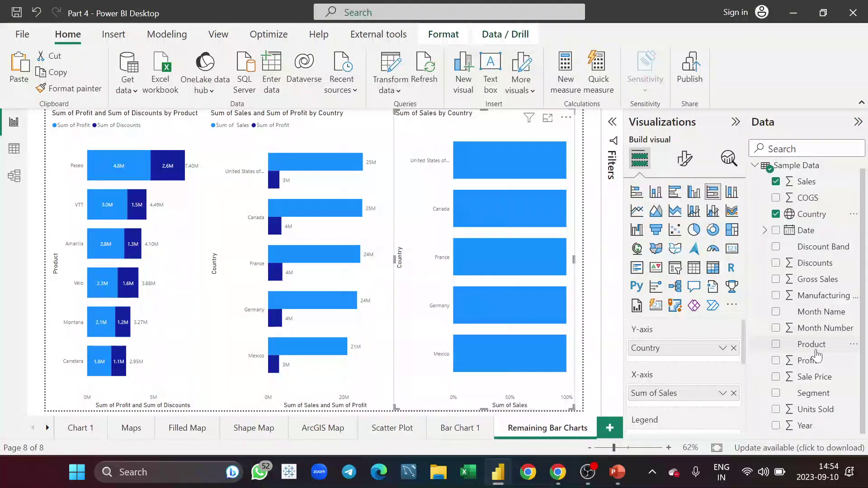
Try Product as the legend of the 100% stacked bar chart, and take it out again.
left_click_drag(817, 351, 517, 267)
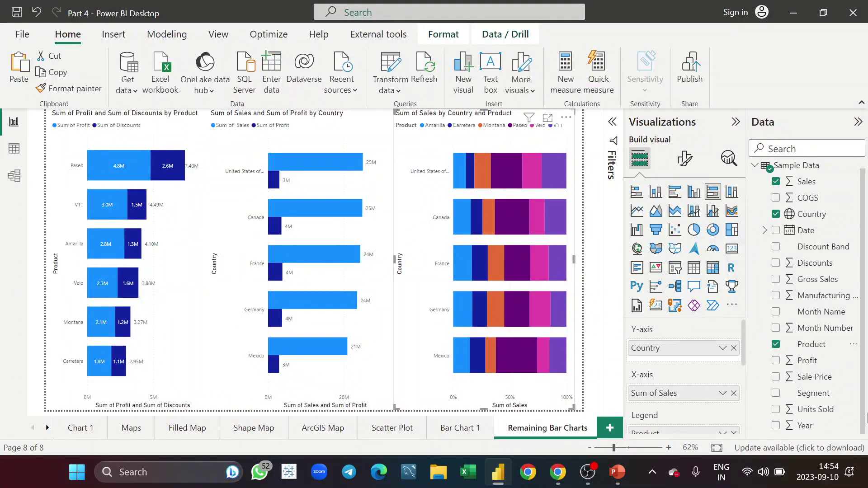
left_click(777, 353)
left_click(777, 346)
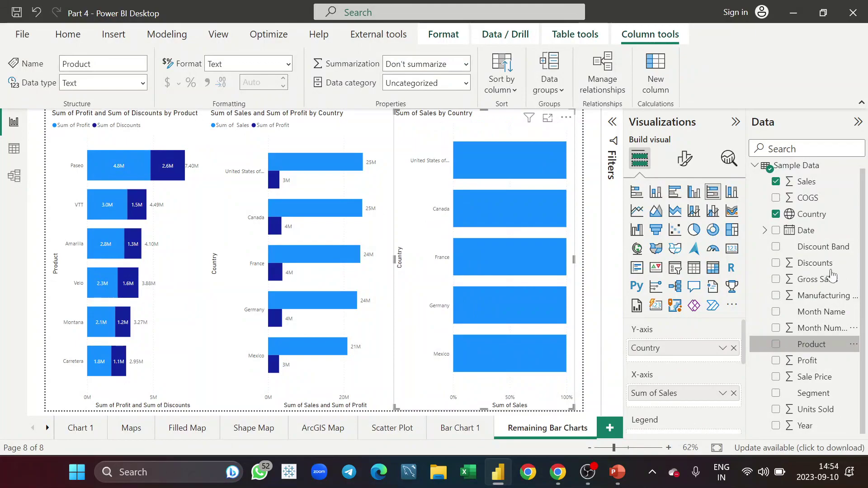
Add Discounts as a second X-axis value beside Sum of Sales in the 100% stacked bar chart.
left_click_drag(817, 264, 517, 298)
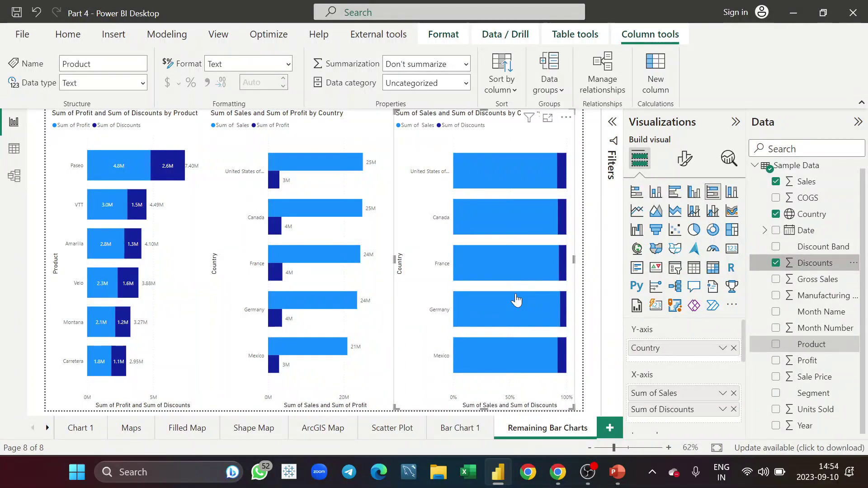
Copy the clustered bar chart's formatting onto the 100% stacked bar chart with Format painter.
left_click(351, 134)
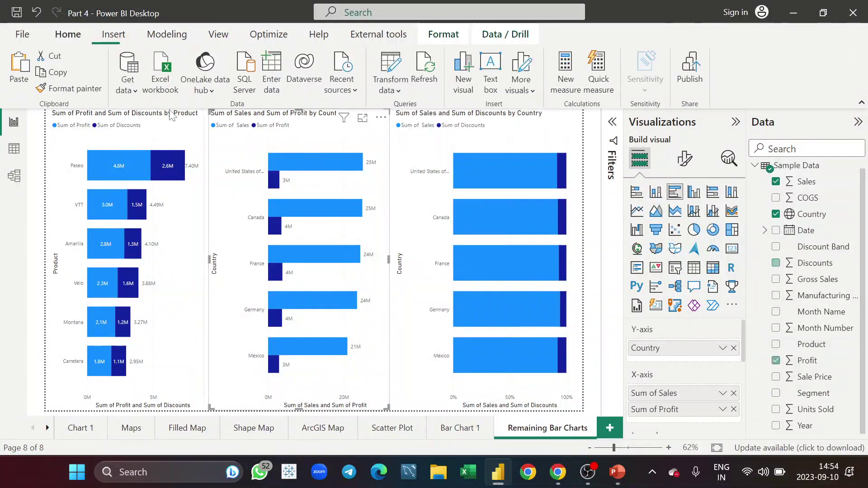
left_click(68, 88)
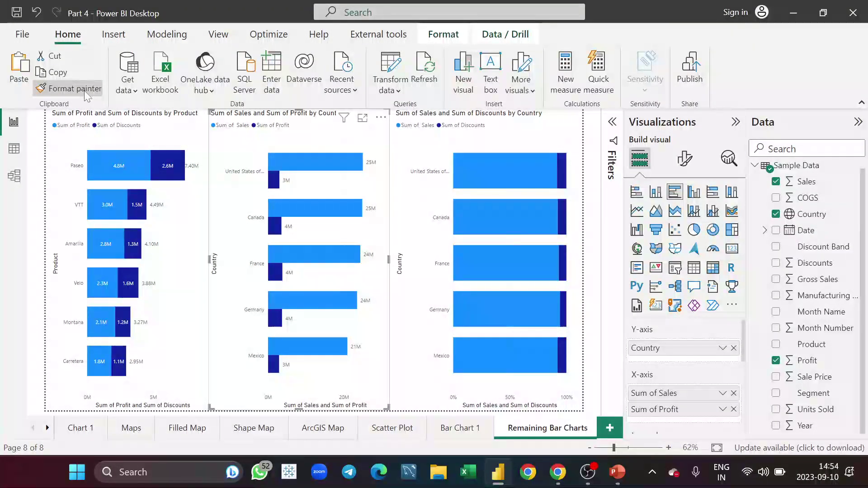
left_click(520, 139)
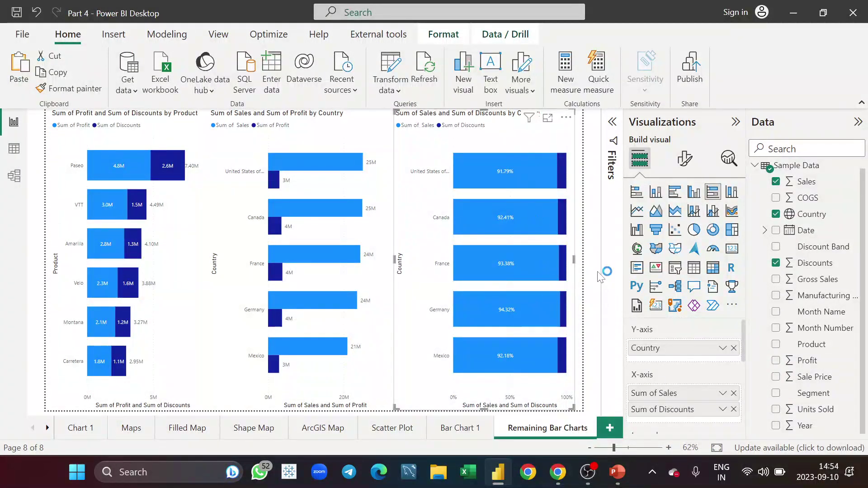
Try much narrower widths for the 100% stacked bar chart with its format settings open, and restore roughly its former width.
left_click(685, 159)
scroll(678, 360, "down", 2)
scroll(679, 361, "up", 2)
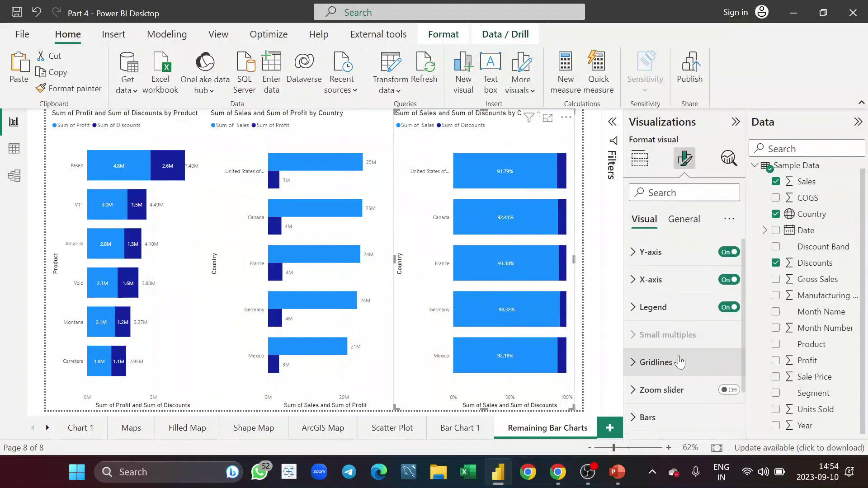
left_click_drag(392, 261, 533, 257)
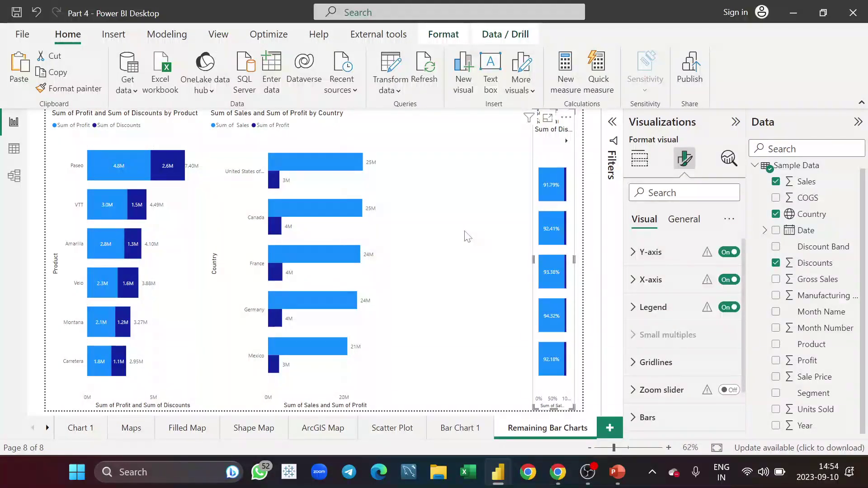
left_click_drag(533, 257, 473, 259)
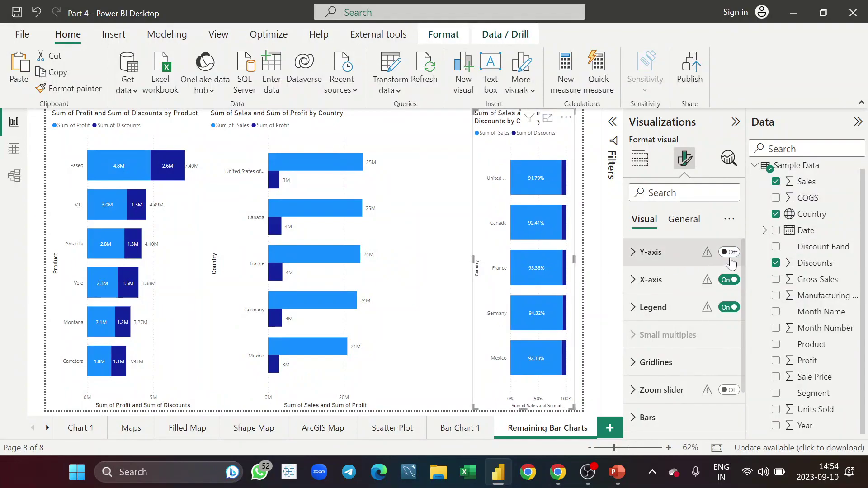
scroll(706, 361, "down", 2)
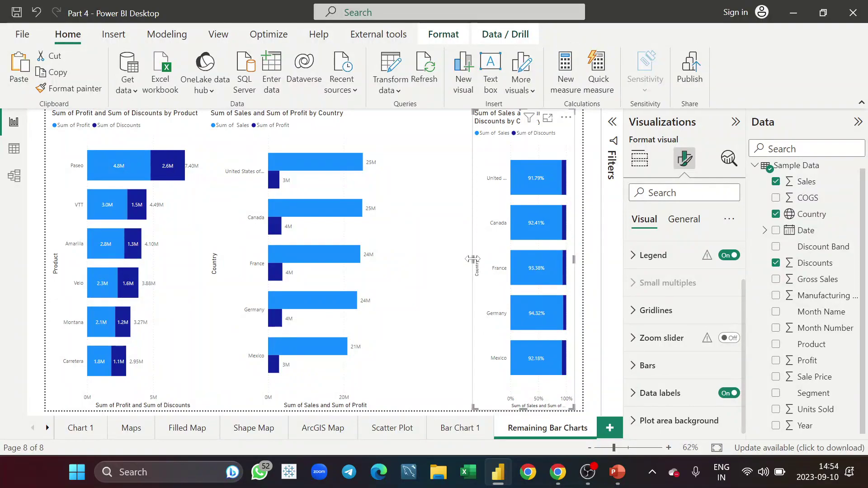
left_click_drag(472, 259, 399, 257)
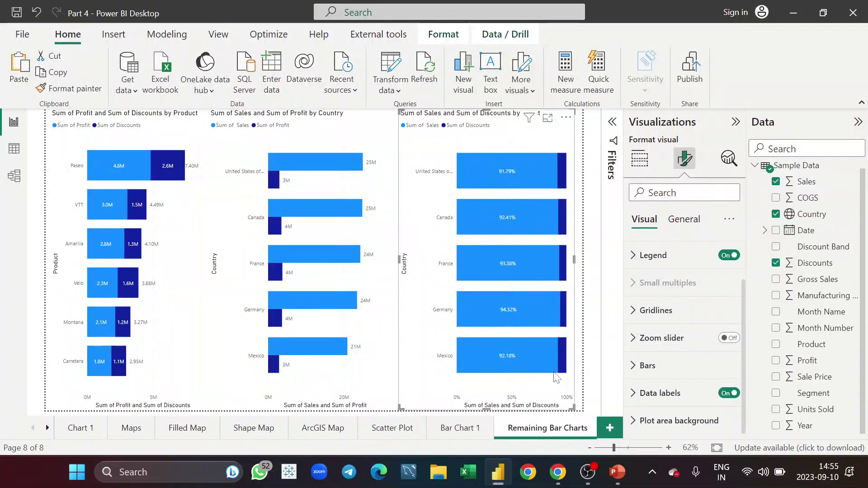
Replace Discounts with Segment as the legend in the 100% stacked bar chart of Sales by Country.
mouse_move(498, 175)
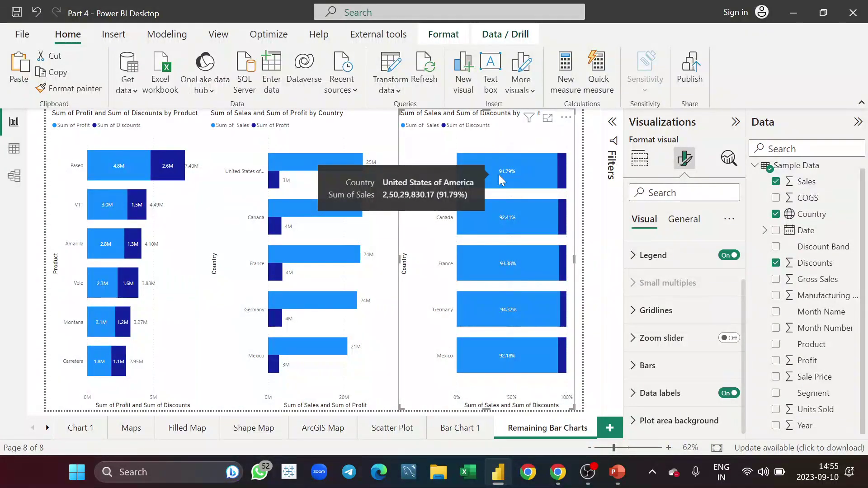
mouse_move(561, 177)
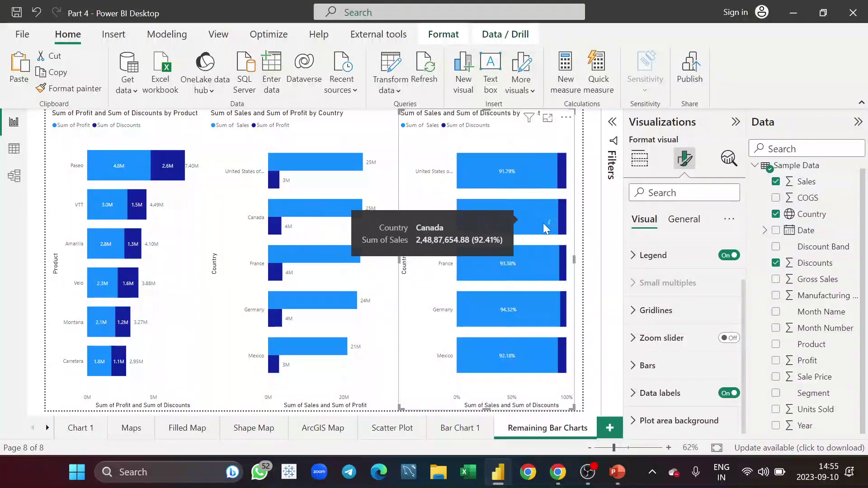
mouse_move(563, 218)
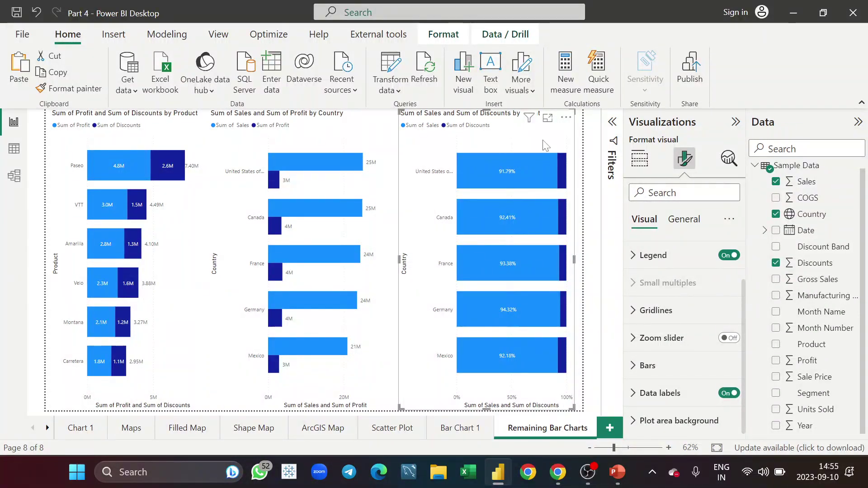
left_click(776, 263)
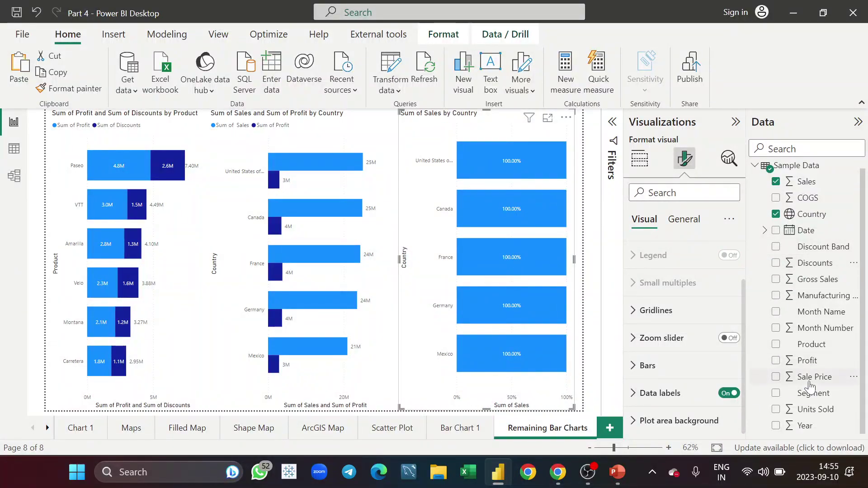
left_click_drag(511, 280, 499, 270)
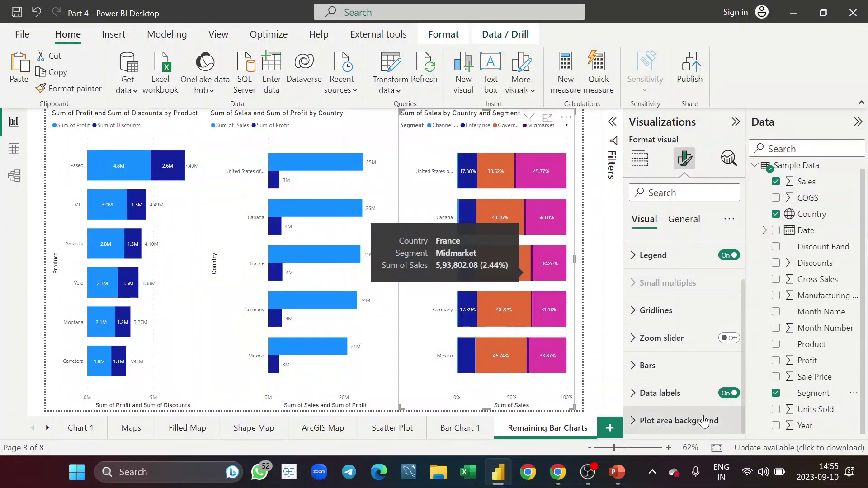
Try a wider 100% stacked bar chart, shift it to the page's right edge, and leave it deselected at a narrow width.
left_click_drag(402, 251, 221, 246)
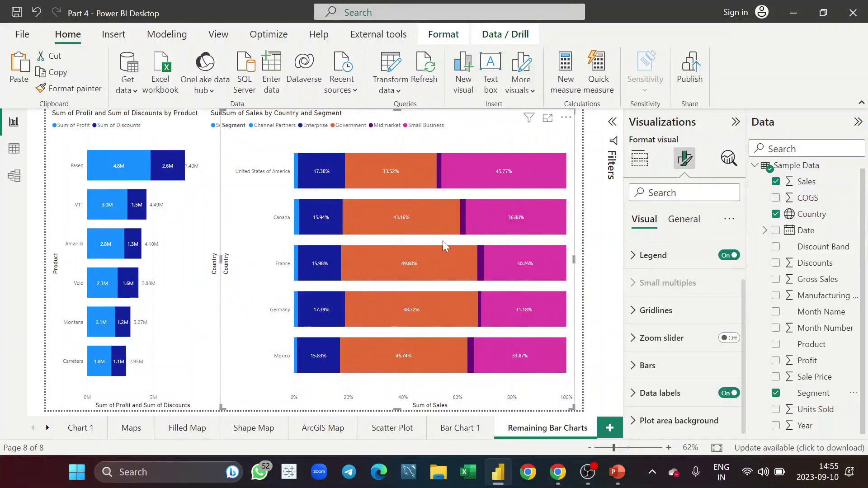
mouse_move(492, 178)
left_click_drag(409, 263, 417, 264)
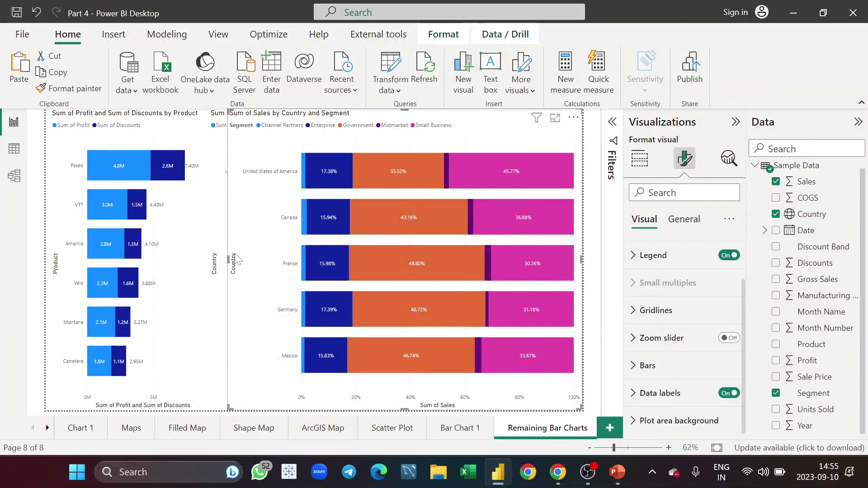
left_click_drag(227, 259, 408, 249)
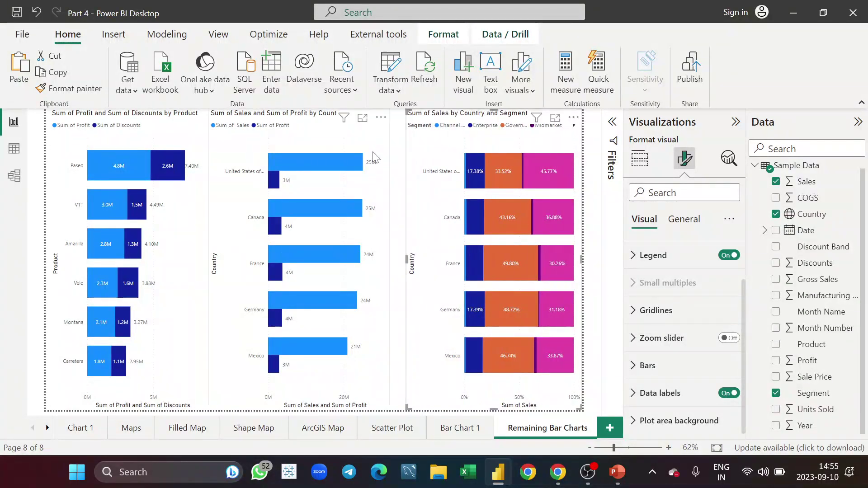
left_click(401, 143)
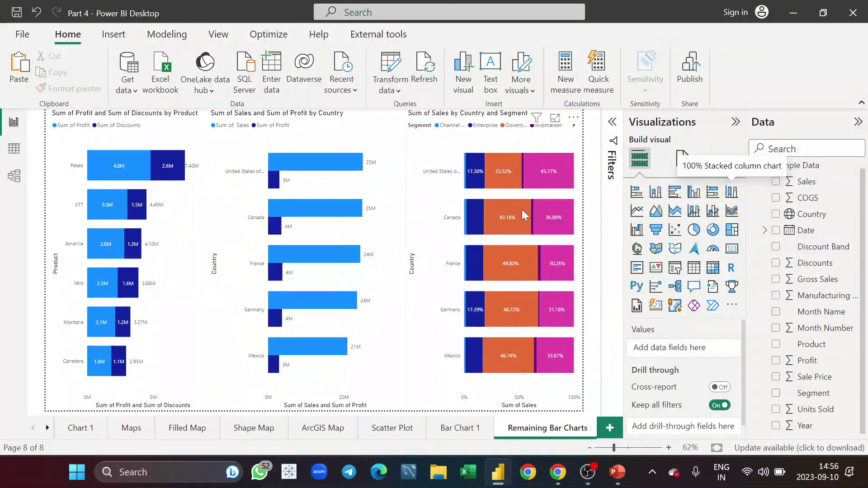
mouse_move(547, 226)
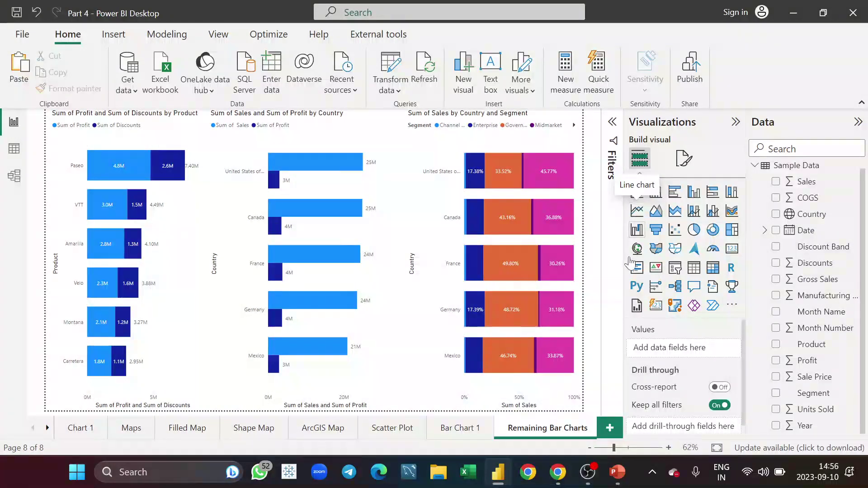
Add a new report page and name it Line Chart.
left_click(610, 429)
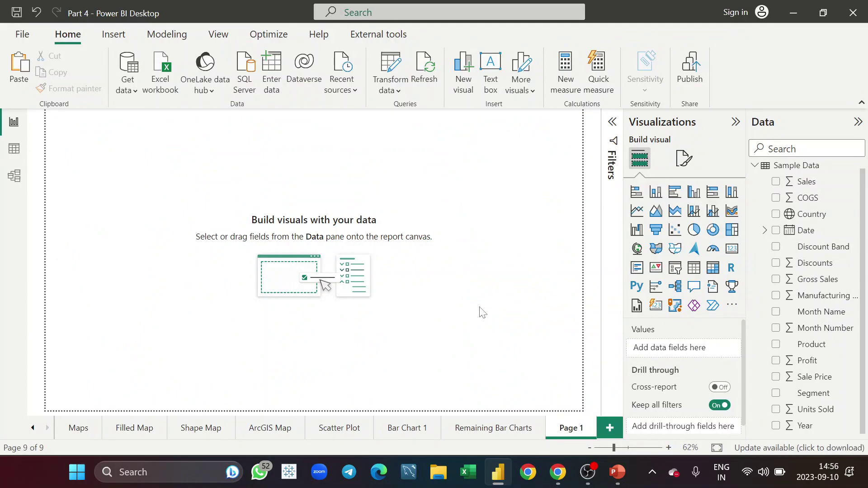
double_click(573, 429)
left_click(48, 429)
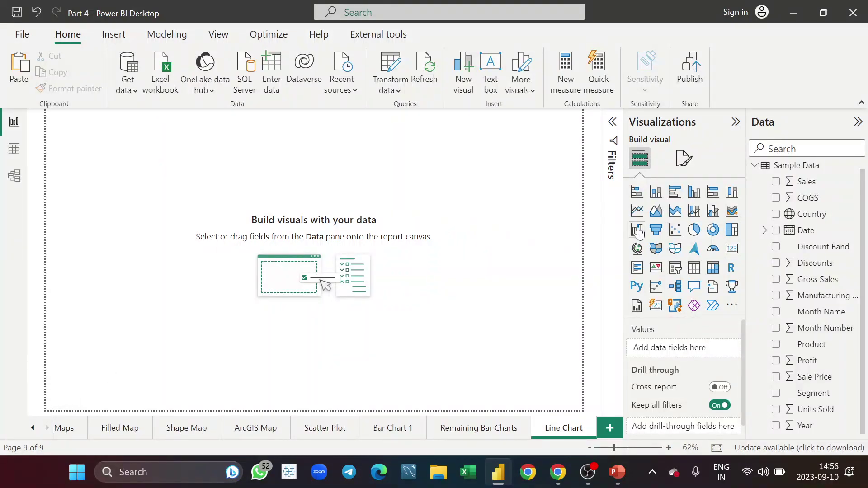
Insert a line chart and size it to span the full width of the page's upper half.
left_click(636, 210)
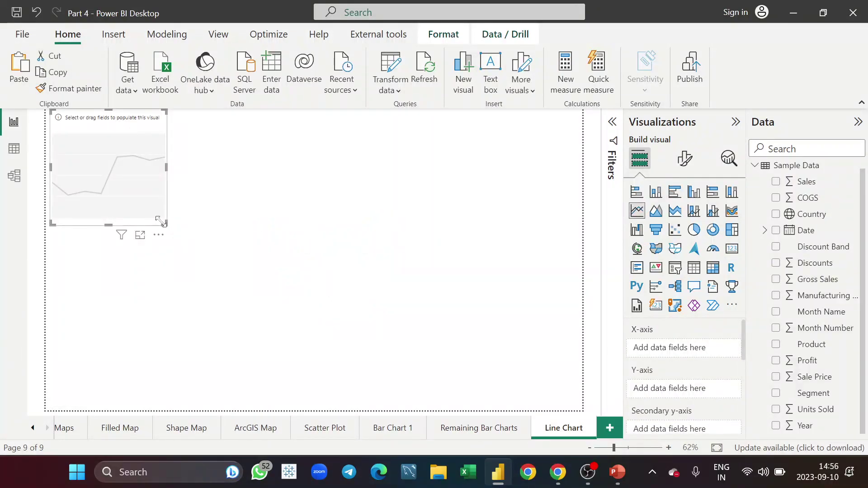
left_click_drag(164, 222, 518, 230)
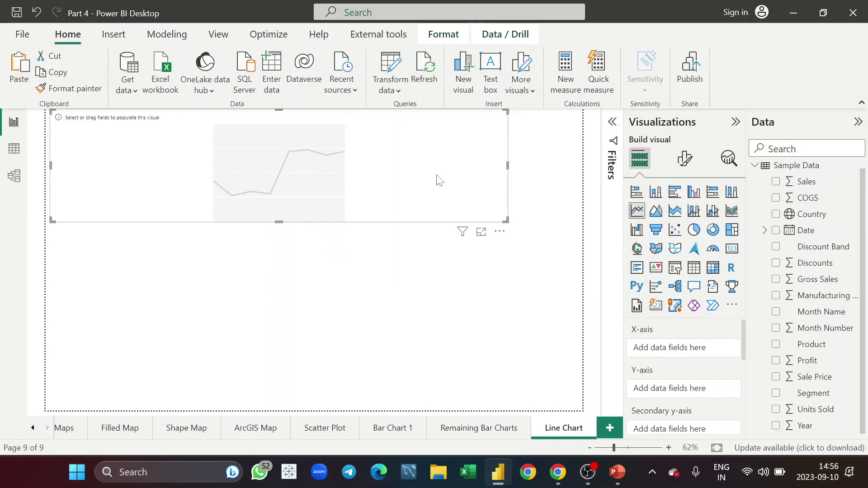
left_click_drag(451, 188, 415, 189)
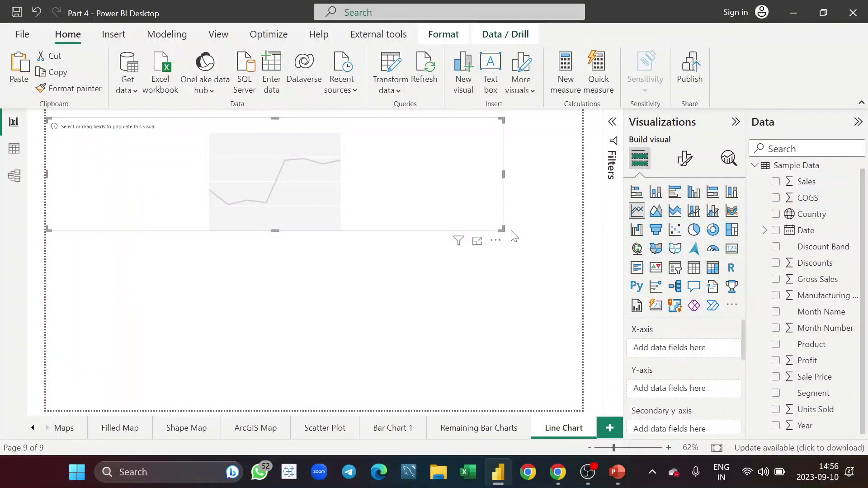
left_click_drag(503, 232, 590, 248)
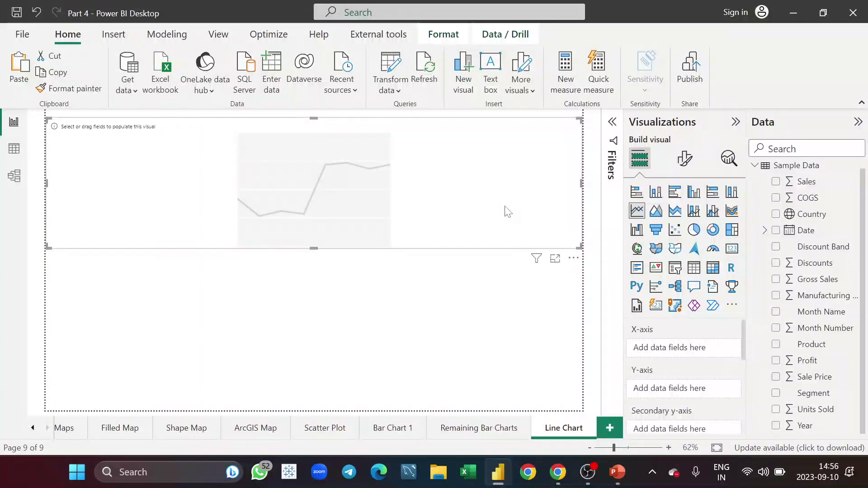
Duplicate the empty line chart and place the copy in the lower half of the page.
key("ctrl+c")
key("ctrl+v")
left_click_drag(508, 217, 496, 362)
Plot Sales by Month Name in the upper line chart.
left_click(468, 199)
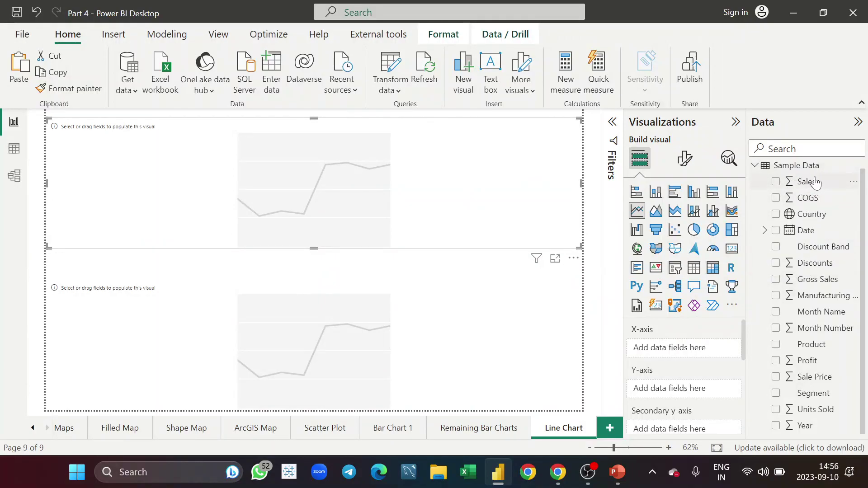
left_click_drag(828, 186, 368, 184)
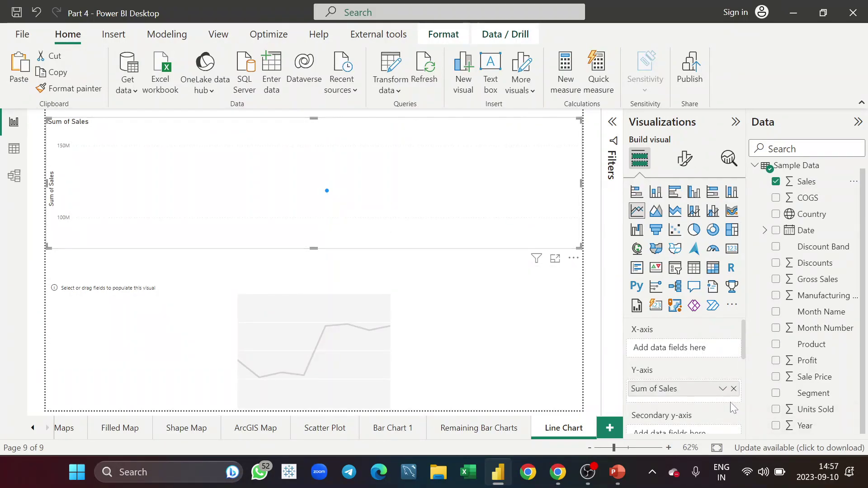
scroll(731, 403, "down", 2)
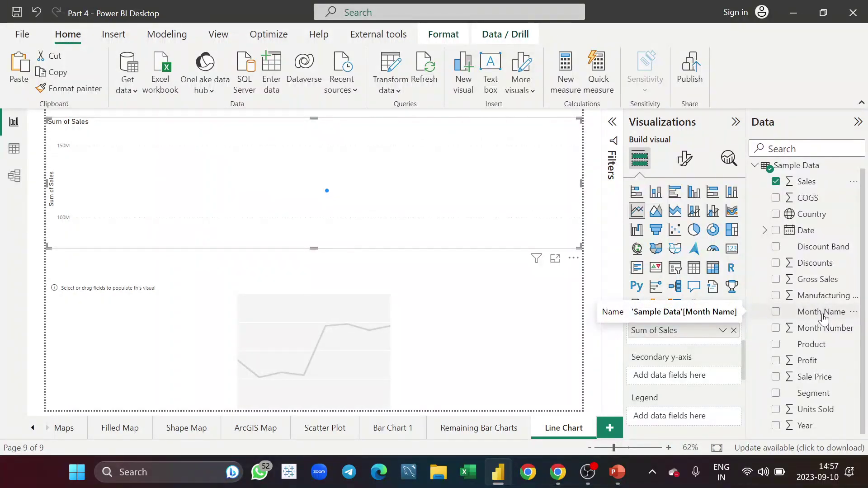
left_click(823, 314)
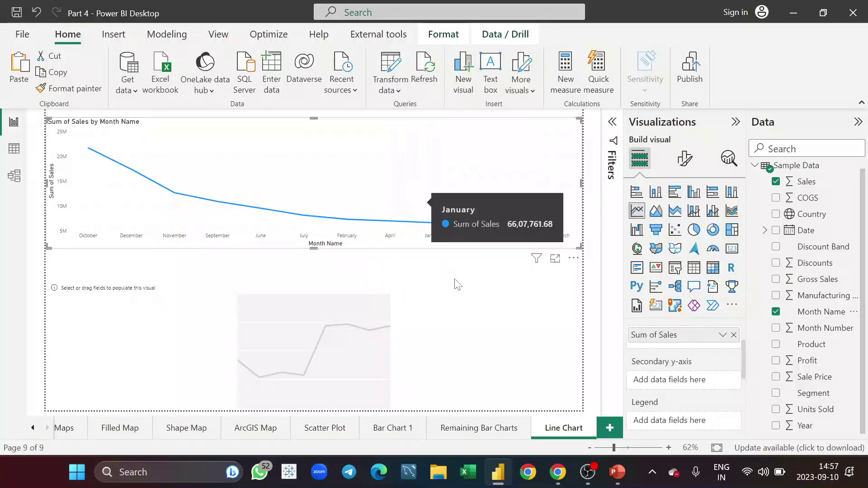
Plot Sales by Month from the Date Hierarchy in the lower line chart, with the Data pane widened to read the field names.
left_click(473, 316)
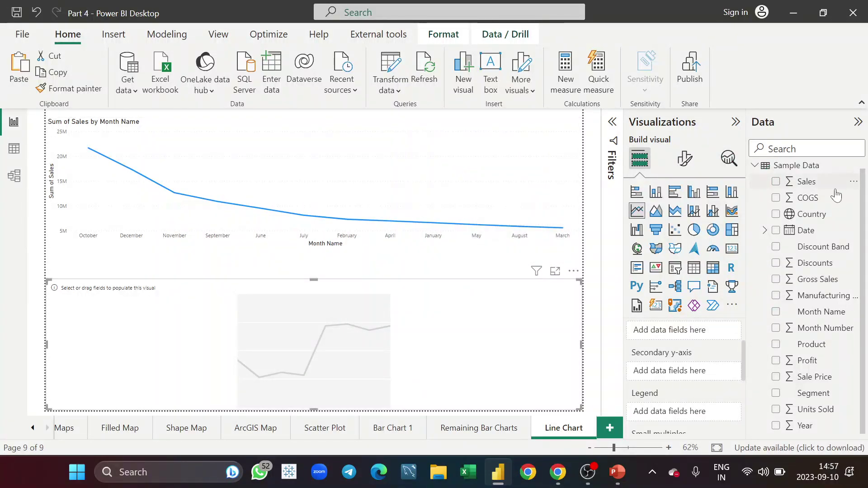
left_click_drag(809, 181, 458, 351)
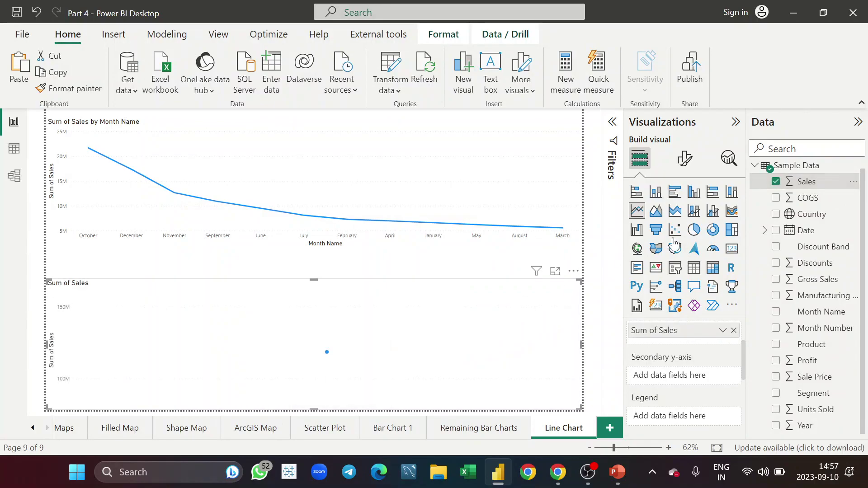
left_click(765, 231)
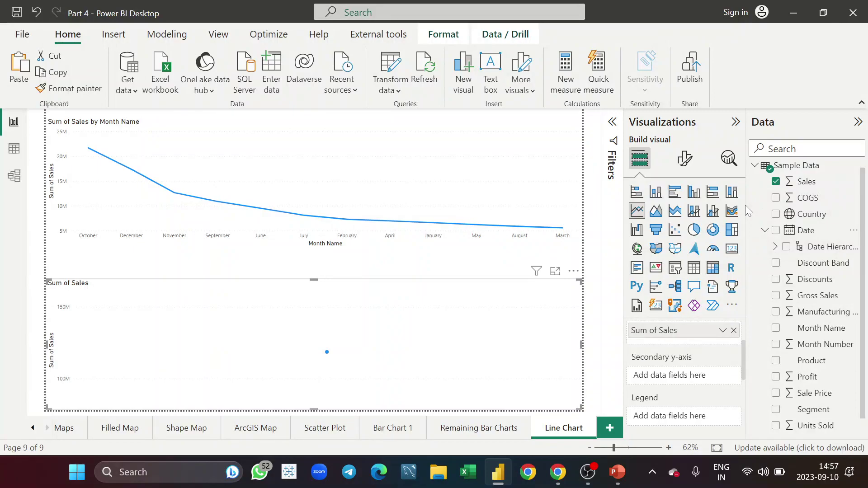
left_click_drag(747, 205, 694, 208)
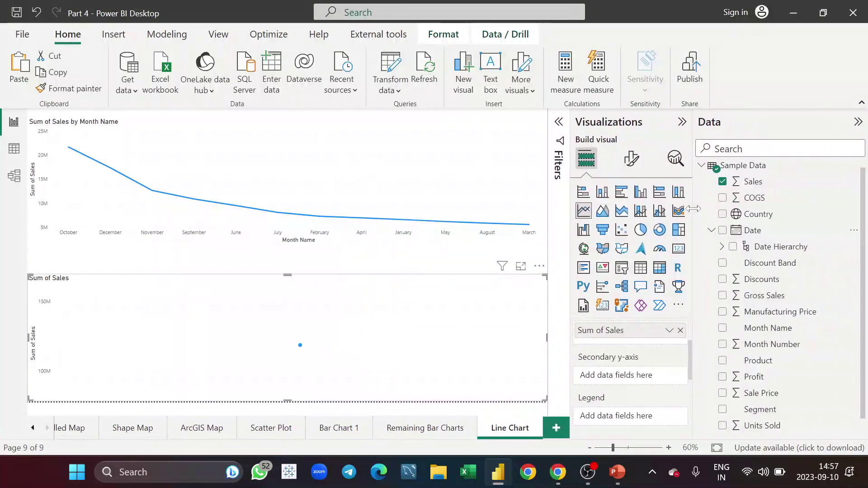
left_click(722, 247)
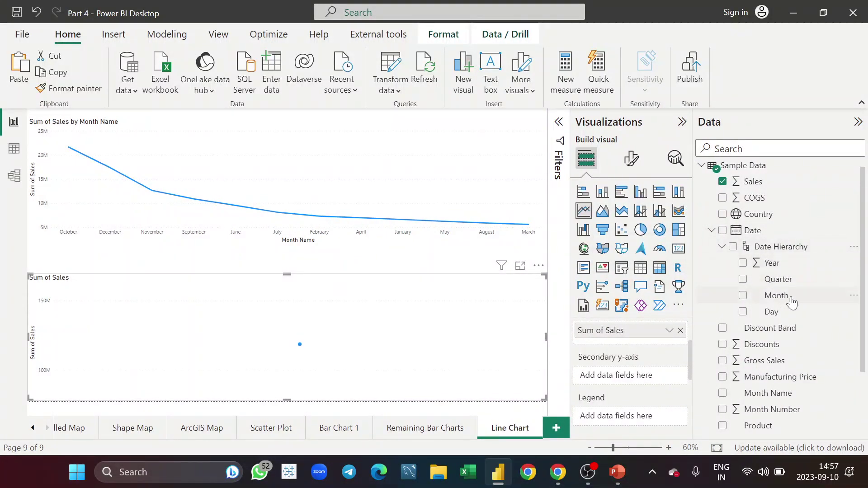
left_click_drag(796, 301, 430, 326)
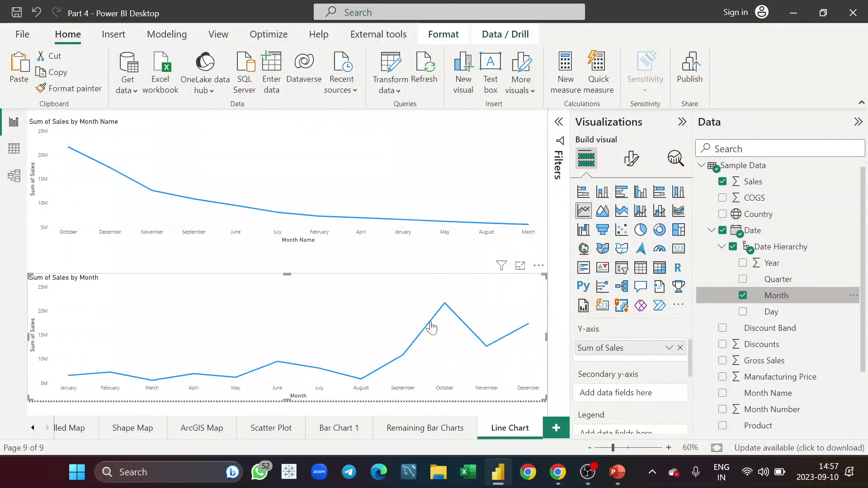
scroll(620, 398, "down", 3)
scroll(620, 398, "up", 5)
scroll(620, 400, "up", 2)
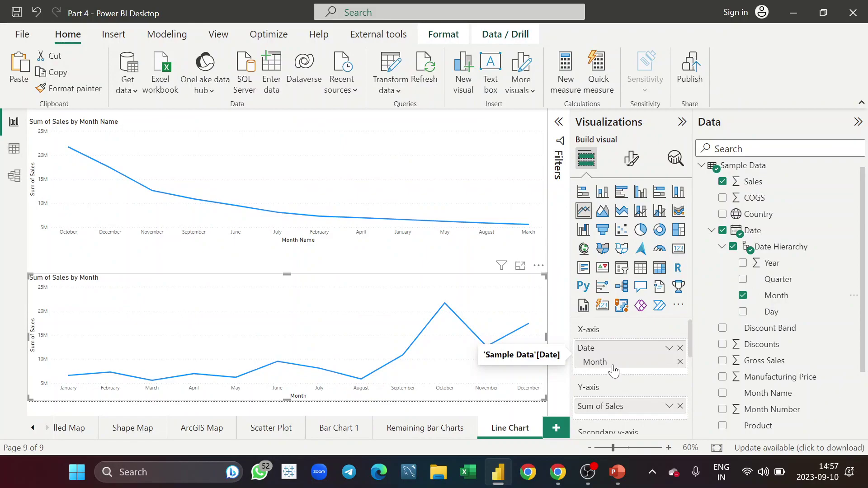
Collapse the Visualizations pane and compare the month order on the axes of the upper and lower line charts.
left_click(520, 194)
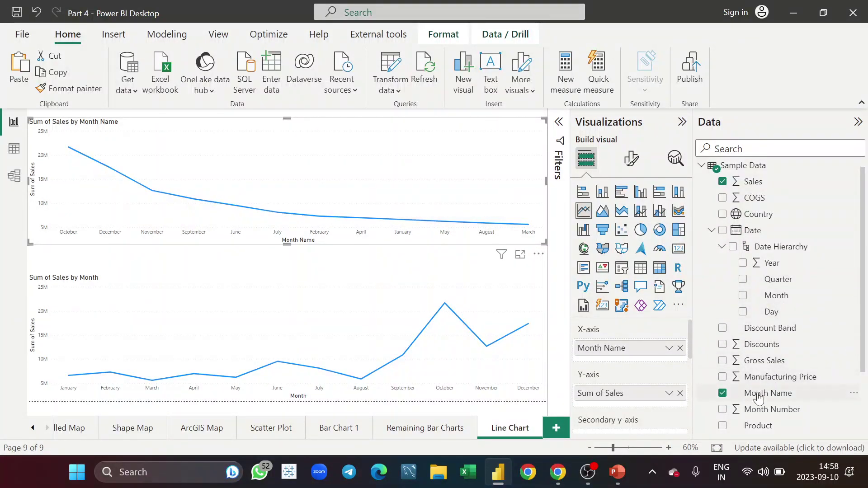
left_click(682, 121)
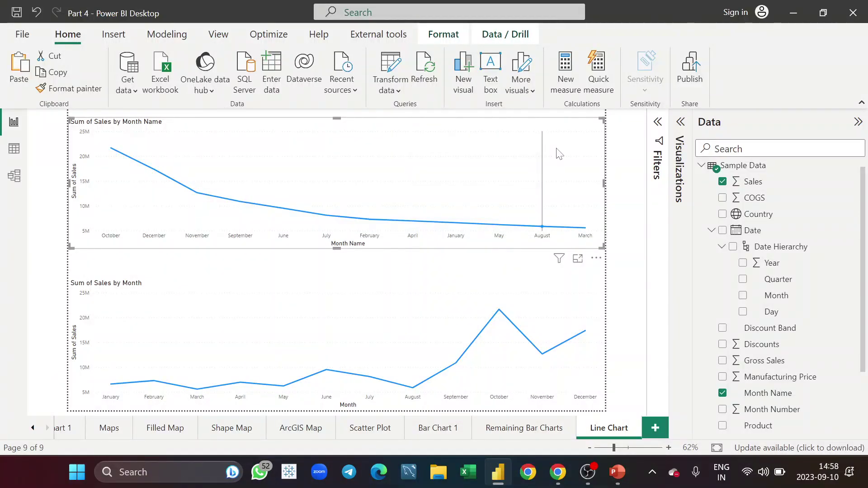
mouse_move(566, 144)
left_click(470, 299)
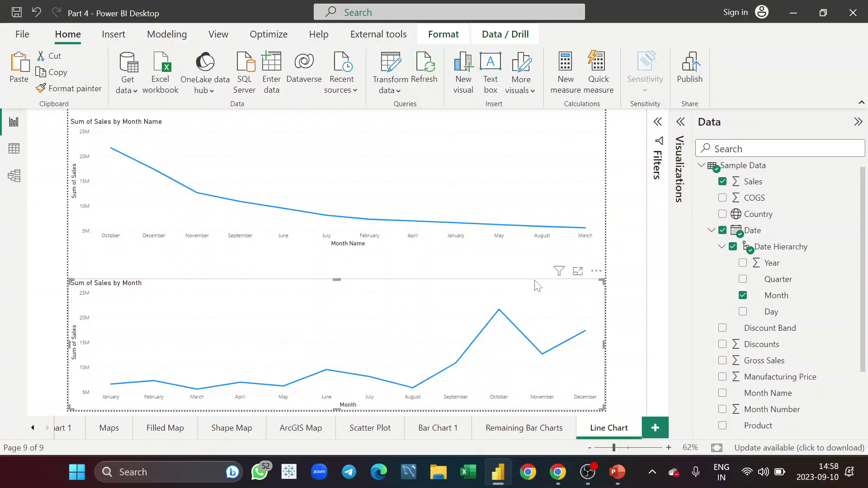
mouse_move(576, 299)
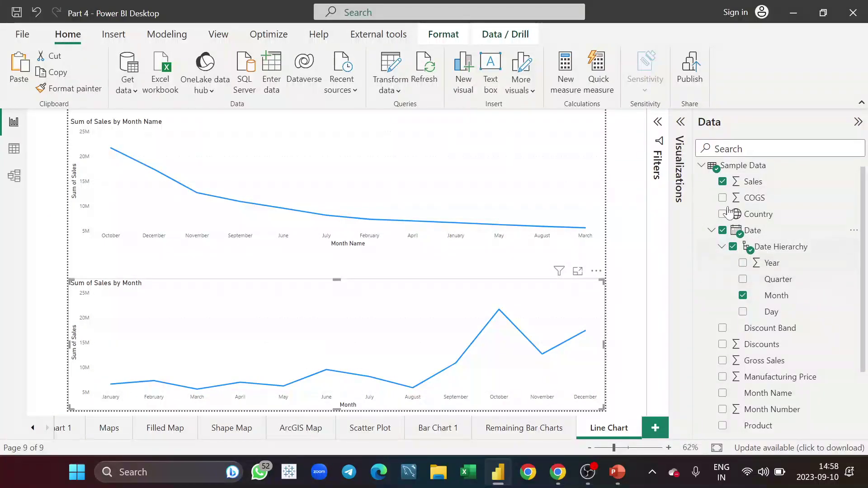
Sort the axis of the upper line chart by Month Name instead of Sum of Sales.
left_click(560, 168)
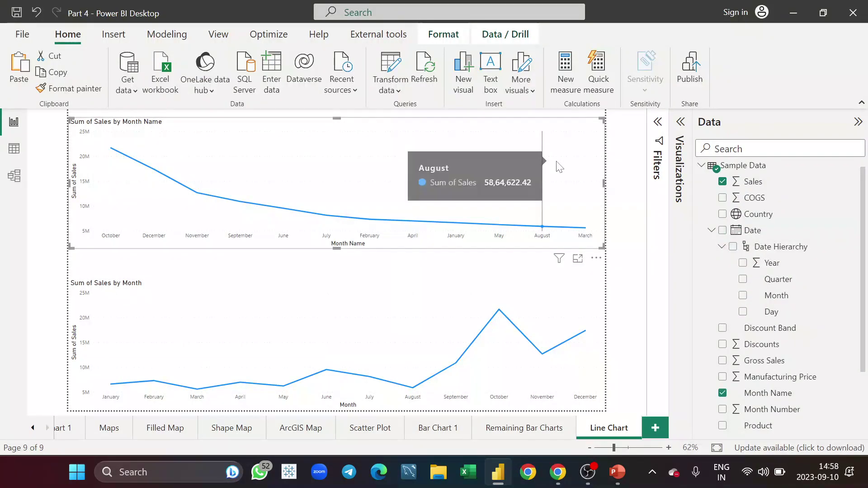
left_click(598, 259)
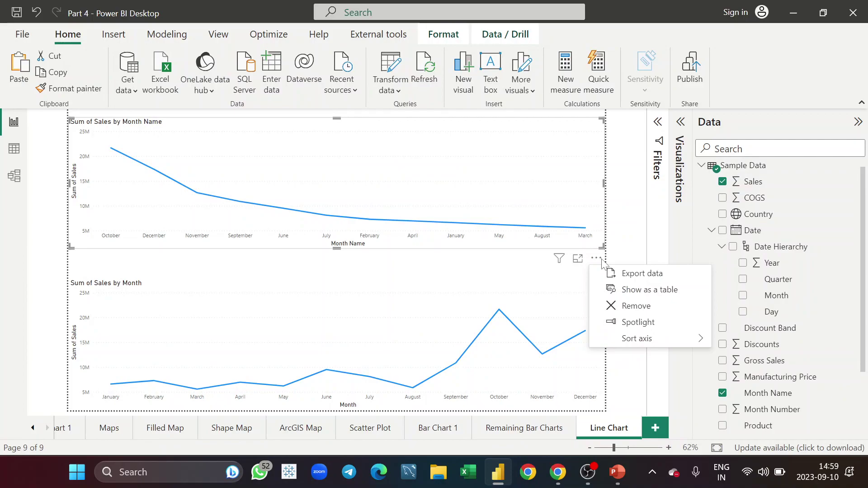
mouse_move(692, 344)
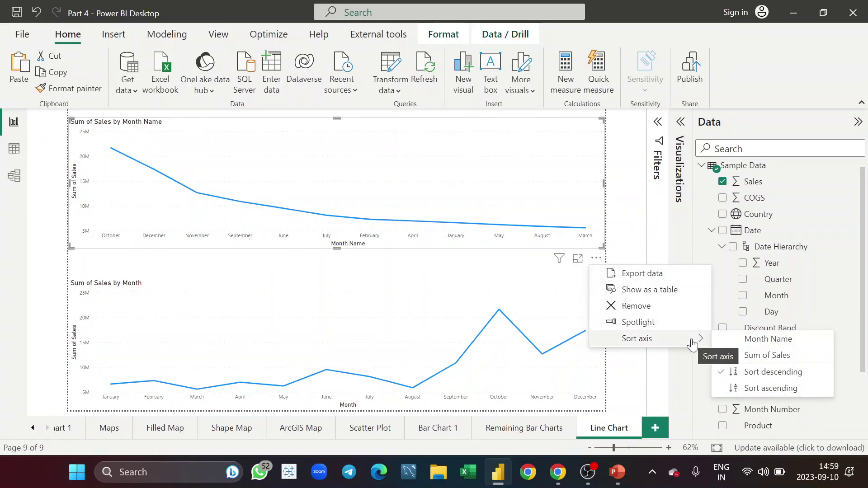
left_click(775, 344)
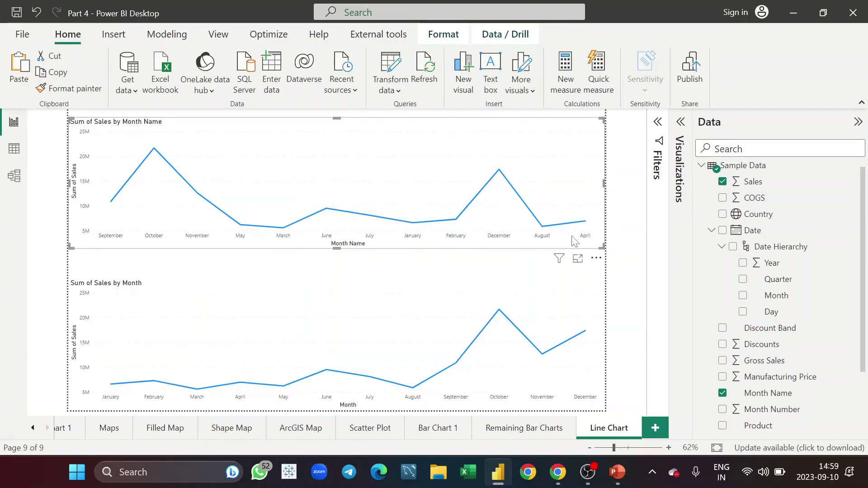
Switch the upper line chart's Month Name sort to ascending and compare it with the monthly trend in the lower chart.
mouse_move(589, 194)
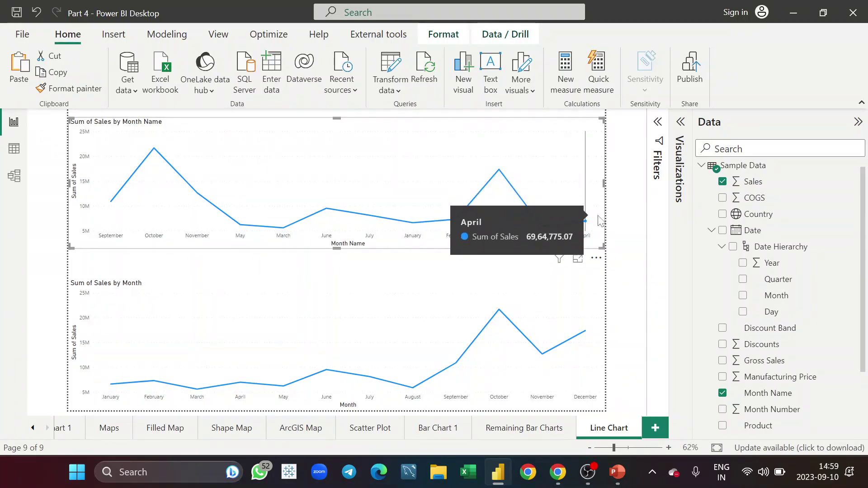
left_click(596, 258)
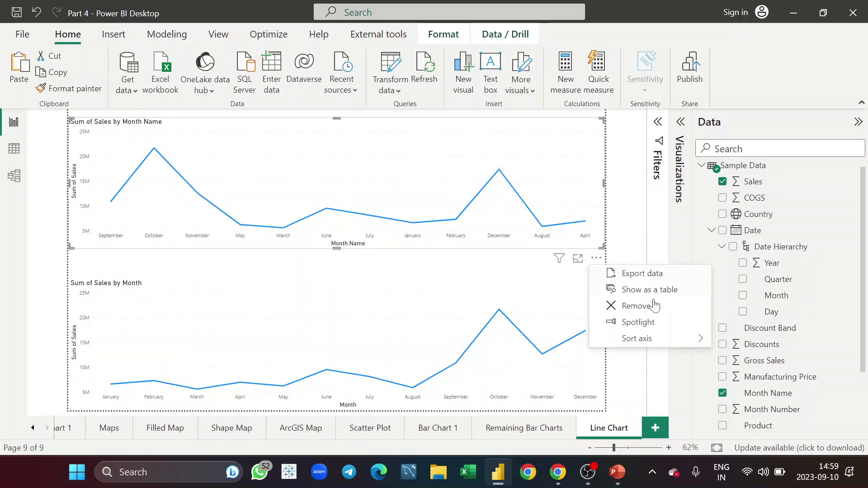
mouse_move(681, 342)
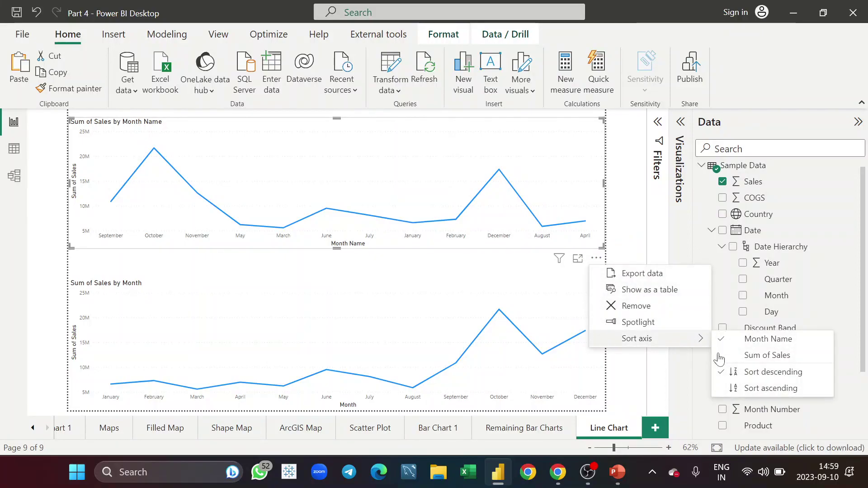
left_click(759, 389)
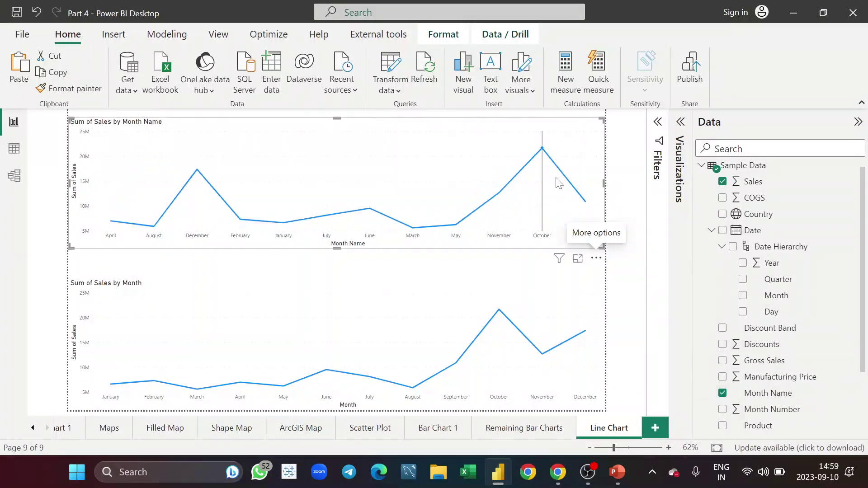
mouse_move(559, 182)
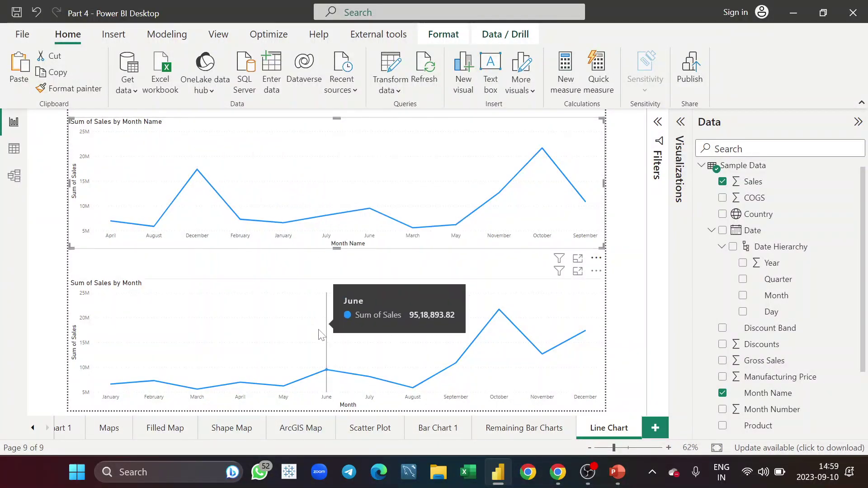
left_click(307, 294)
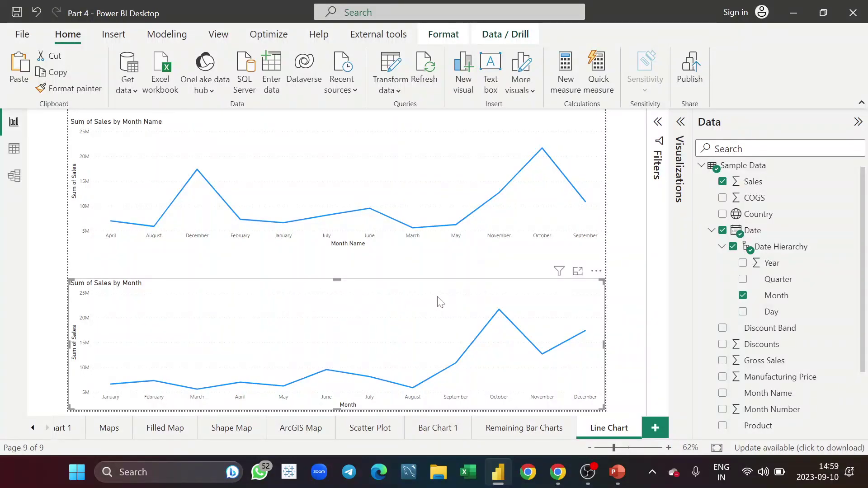
mouse_move(501, 302)
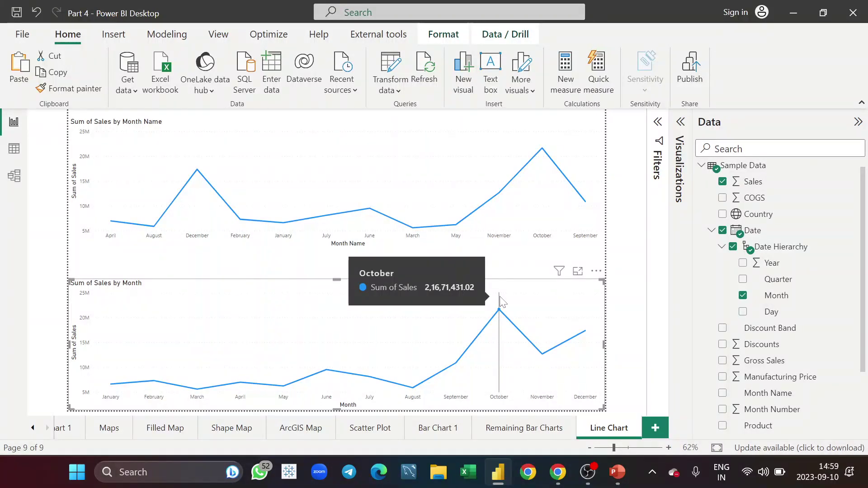
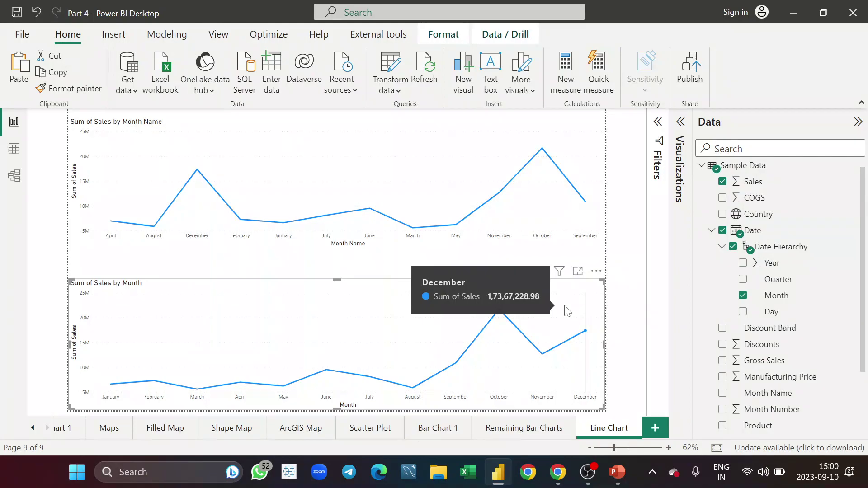
Add a new report page and insert a line and stacked column chart enlarged to about half the page width.
left_click(655, 428)
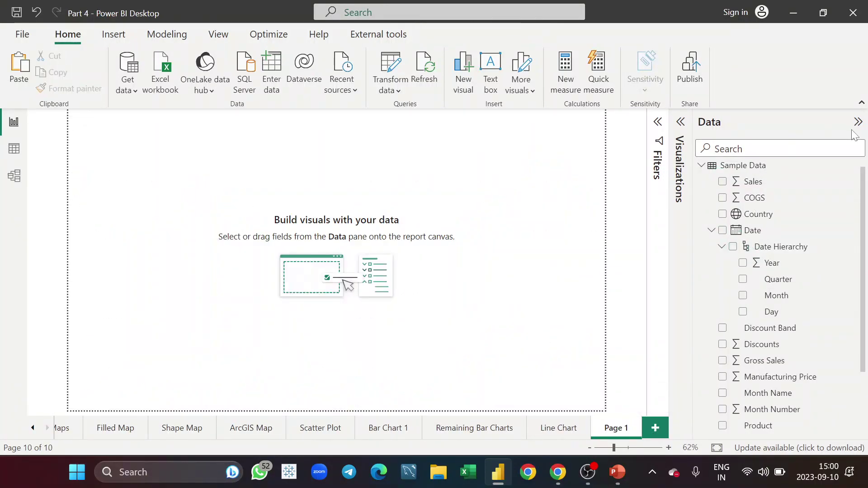
left_click(682, 123)
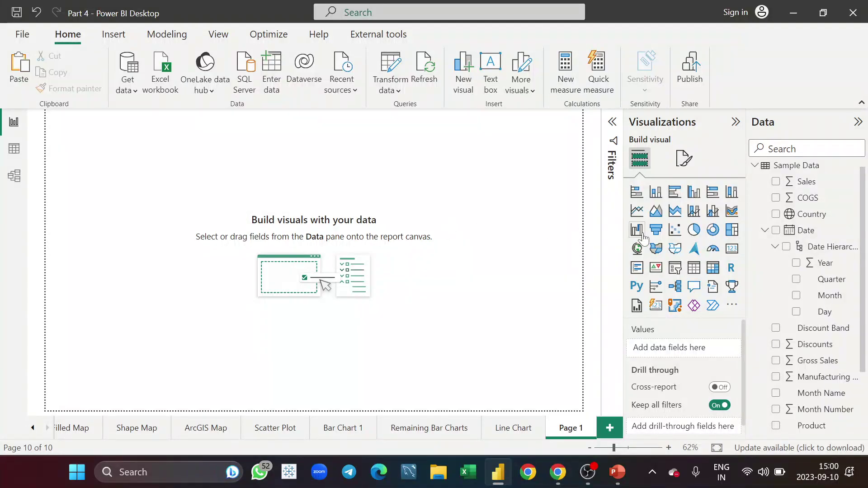
left_click(694, 212)
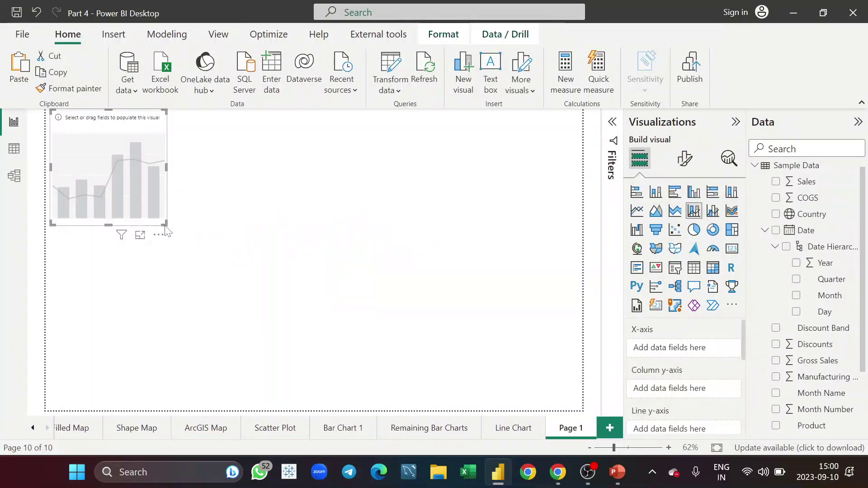
left_click_drag(166, 224, 307, 354)
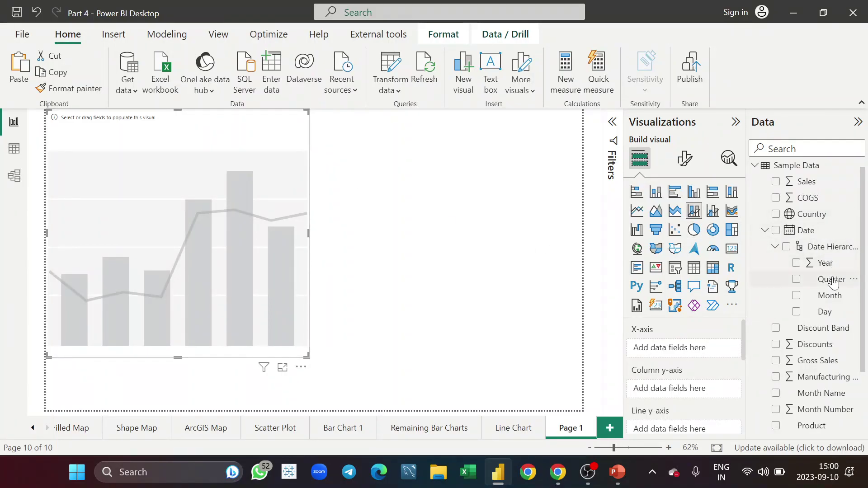
Set the combo chart's X-axis to Quarter from the Date Hierarchy and its column y-axis to Profit.
left_click_drag(829, 278, 708, 353)
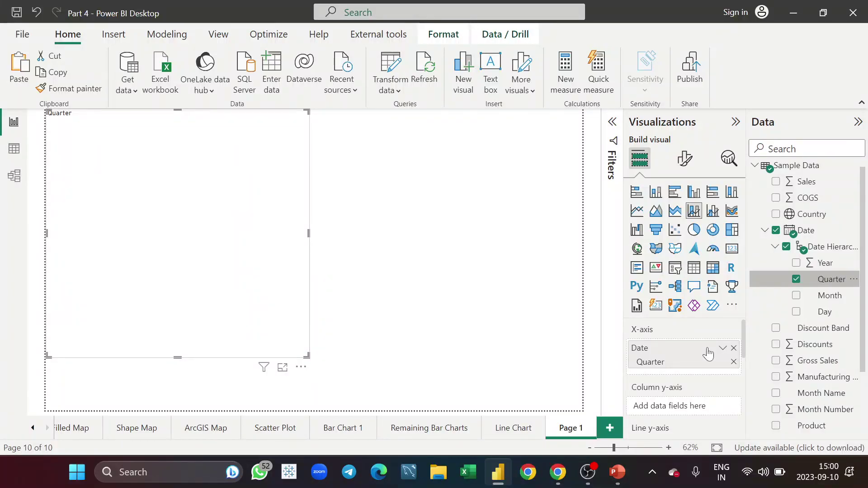
scroll(828, 361, "down", 2)
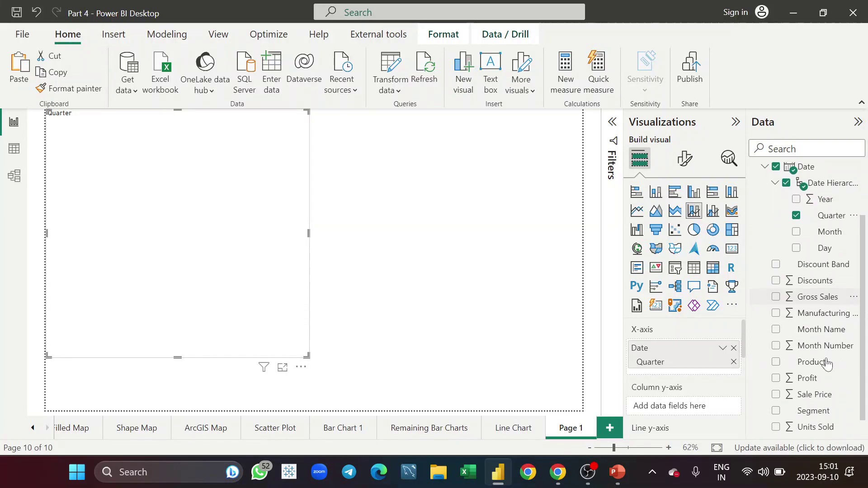
scroll(828, 362, "down", 1)
left_click_drag(827, 366, 696, 414)
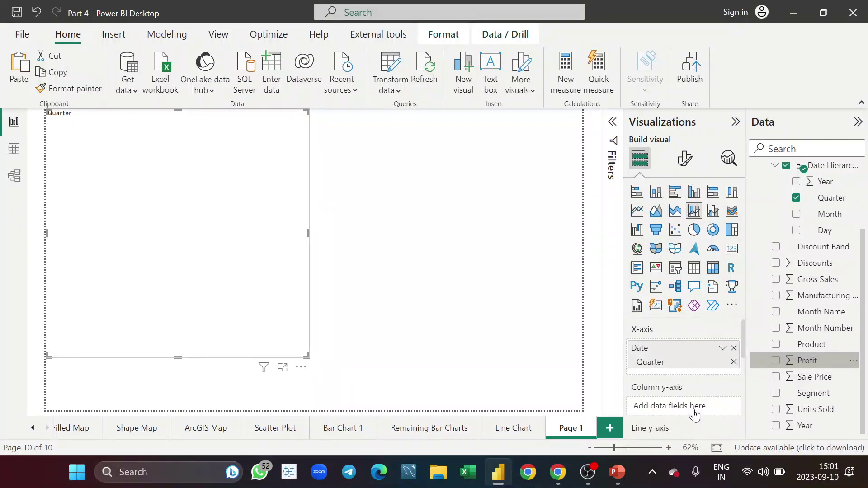
Assign Sales to the combo chart's line y-axis and inspect the line against the quarterly profit columns.
scroll(695, 414, "down", 3)
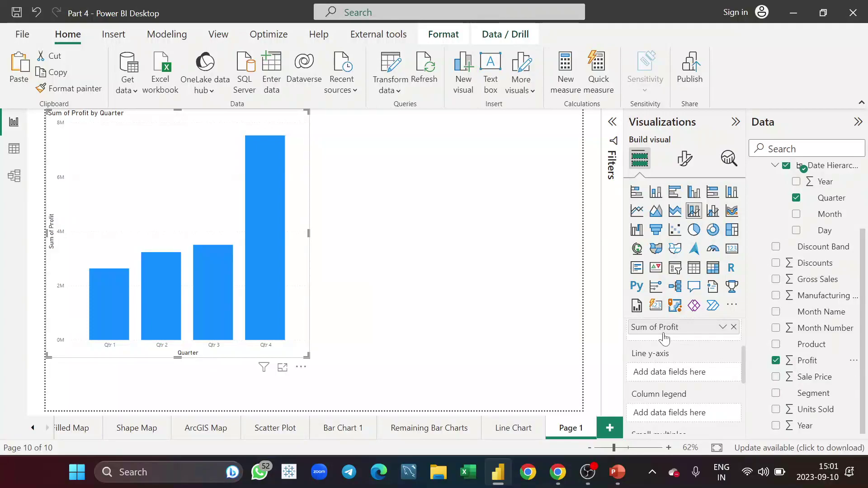
scroll(664, 332, "up", 1)
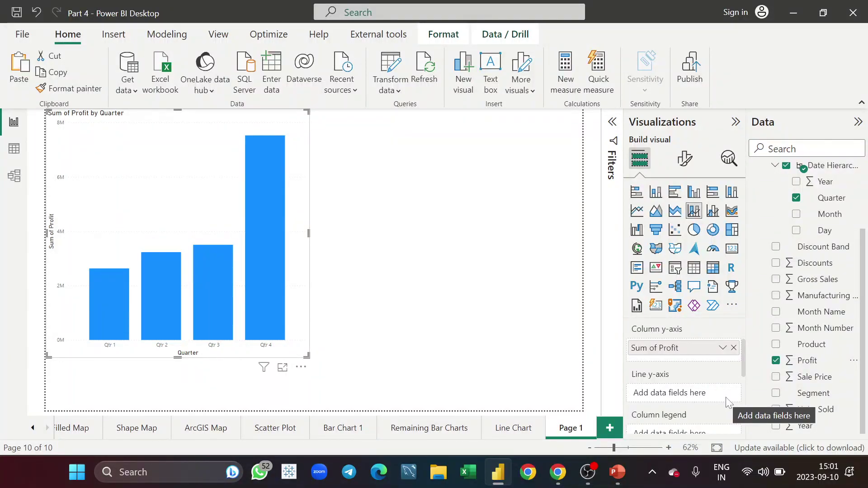
scroll(836, 324, "up", 2)
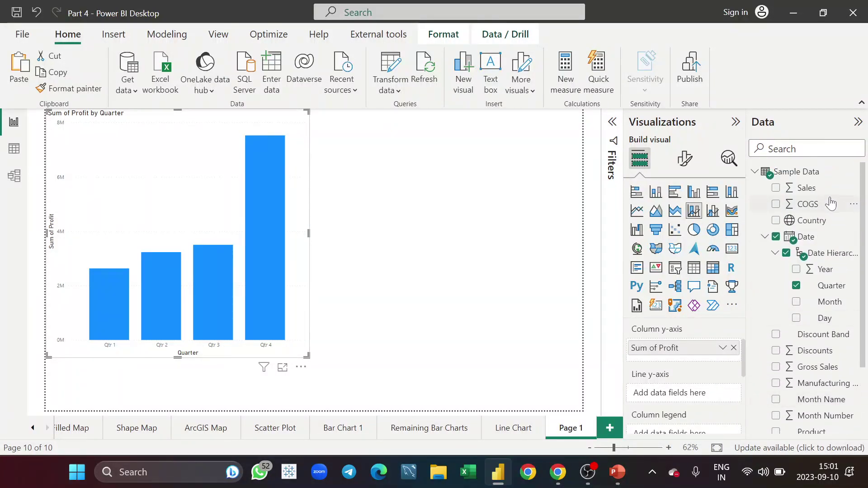
left_click_drag(814, 188, 687, 397)
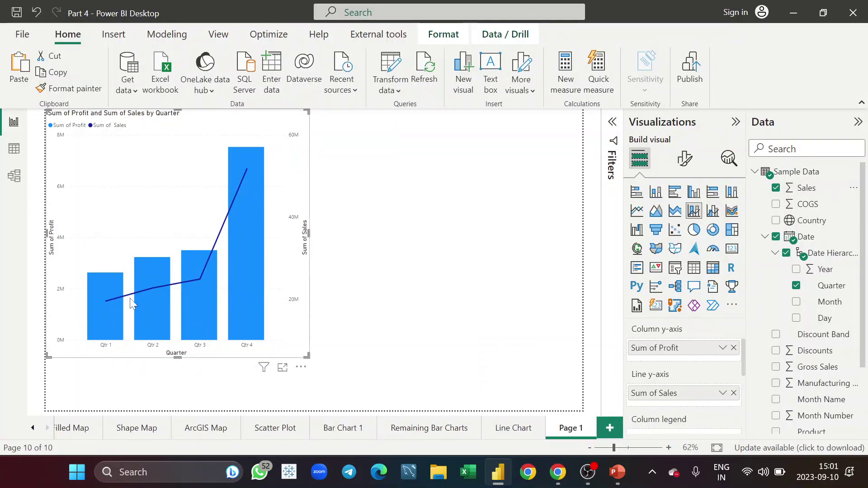
mouse_move(243, 175)
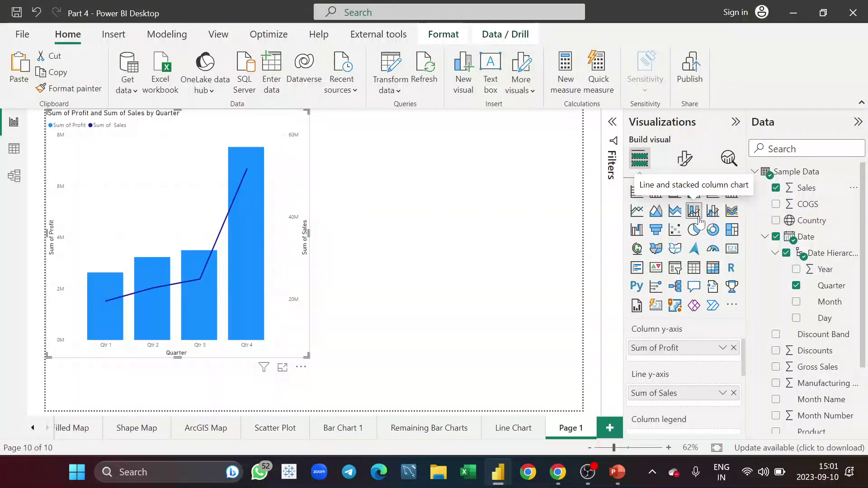
Add Discounts below Profit on the combo chart's column y-axis to stack both measures in each quarter's column.
scroll(694, 415, "up", 1)
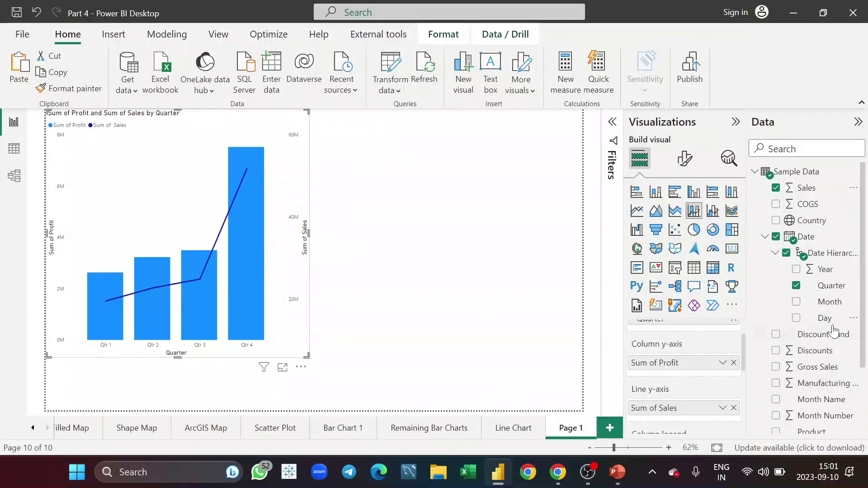
scroll(825, 398, "down", 3)
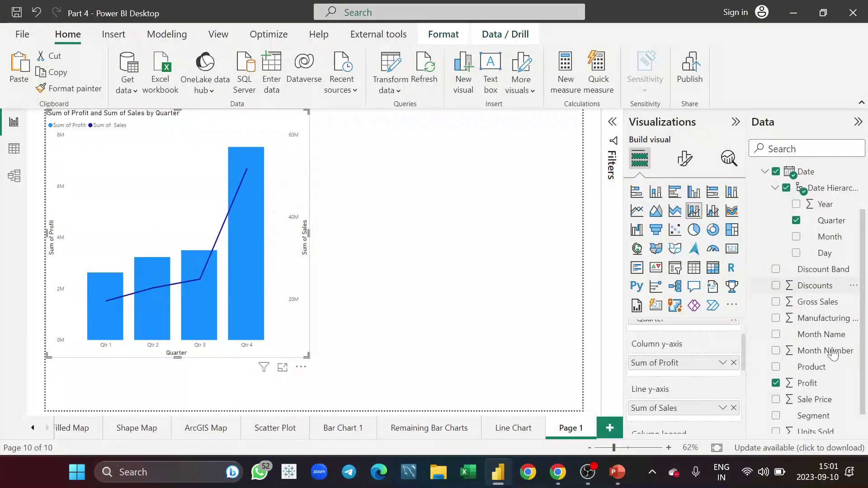
scroll(841, 314, "up", 1)
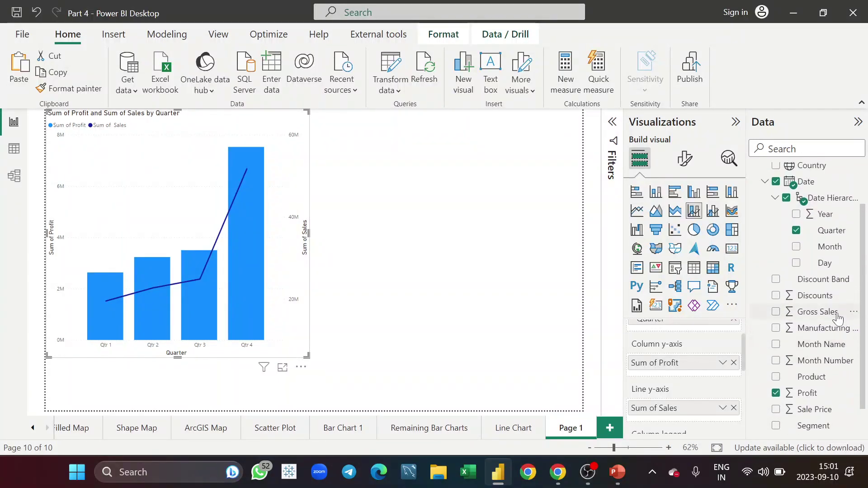
left_click_drag(834, 295, 717, 332)
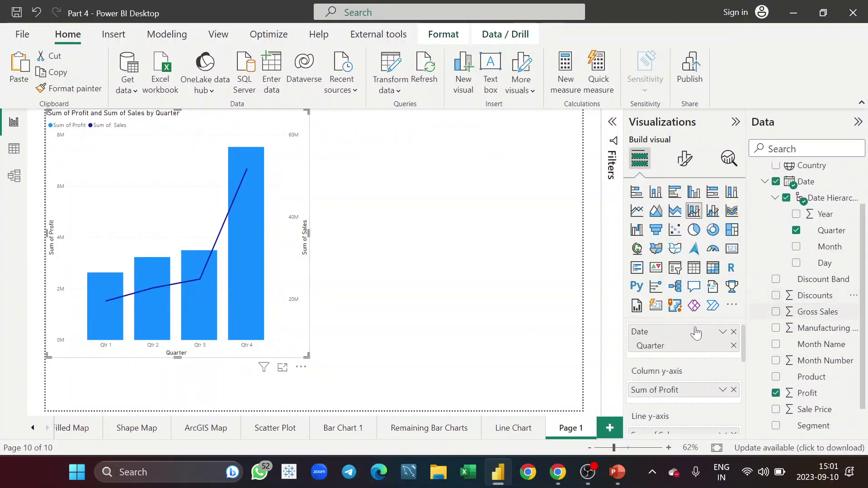
left_click_drag(827, 295, 705, 404)
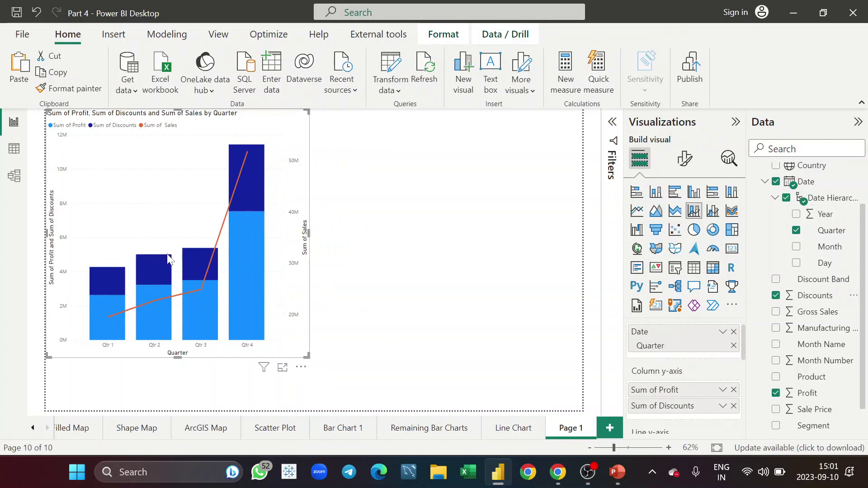
mouse_move(123, 285)
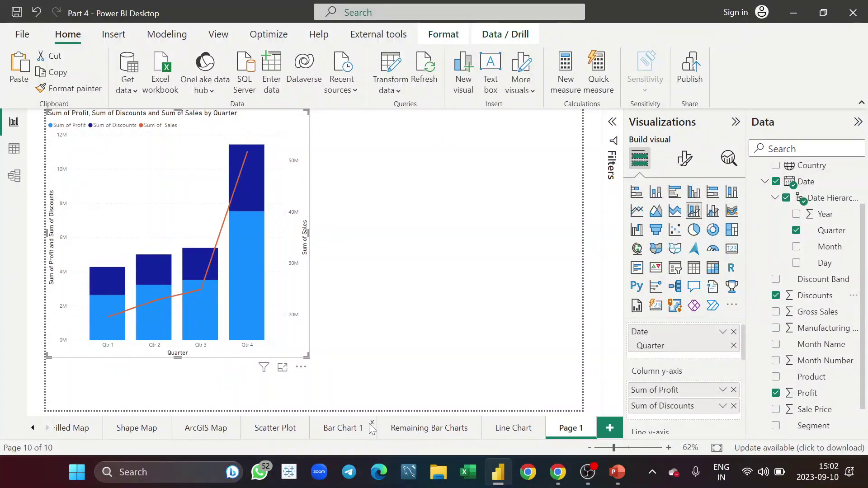
Apply the formatting of the Sales and Profit by Country bar chart to the quarterly combo chart and extend it to full page height.
left_click(429, 431)
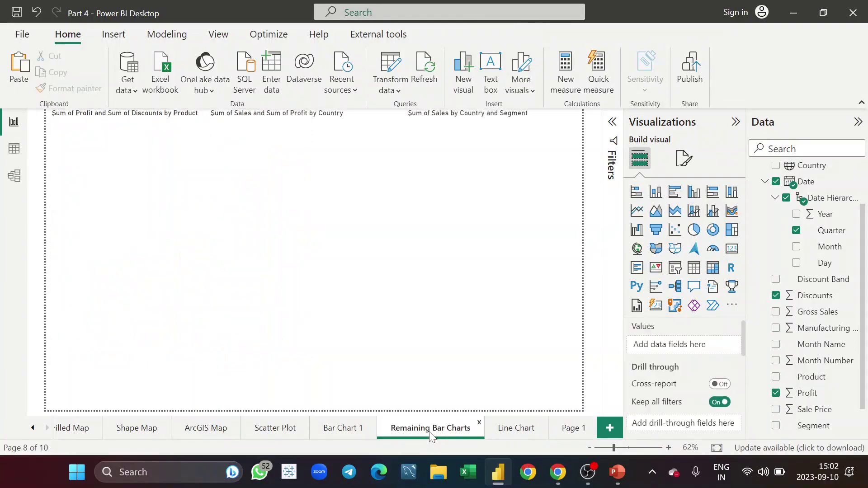
left_click(309, 131)
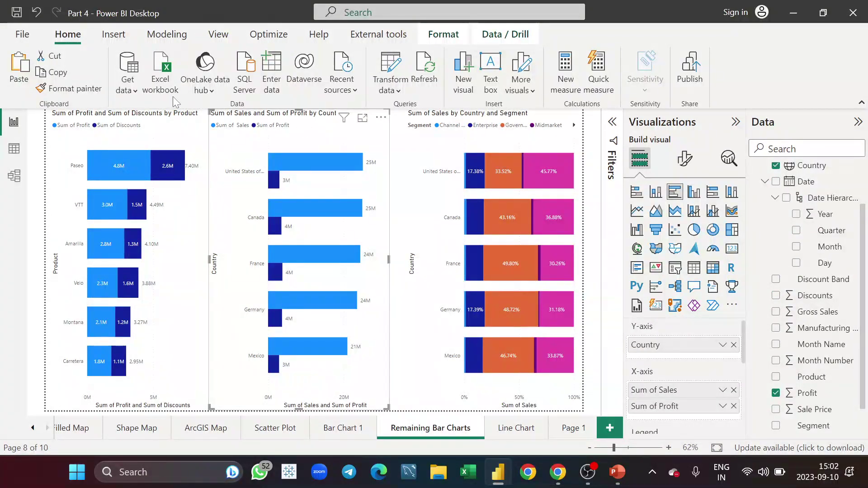
left_click(95, 90)
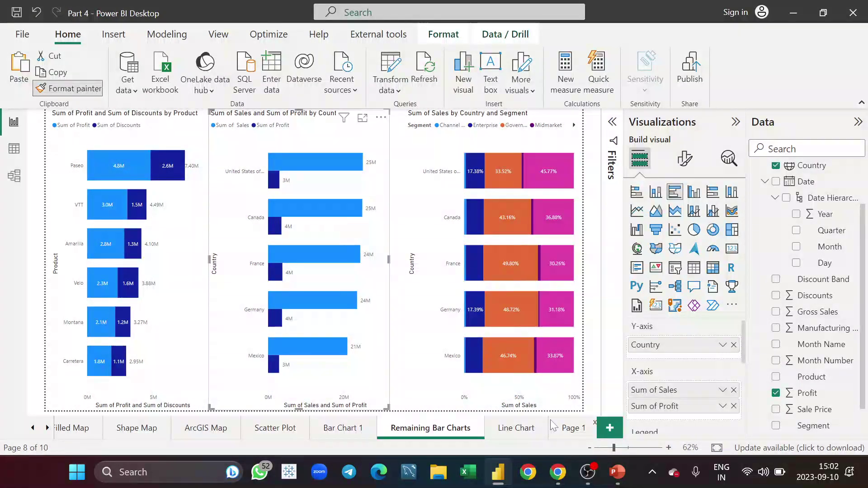
left_click(571, 429)
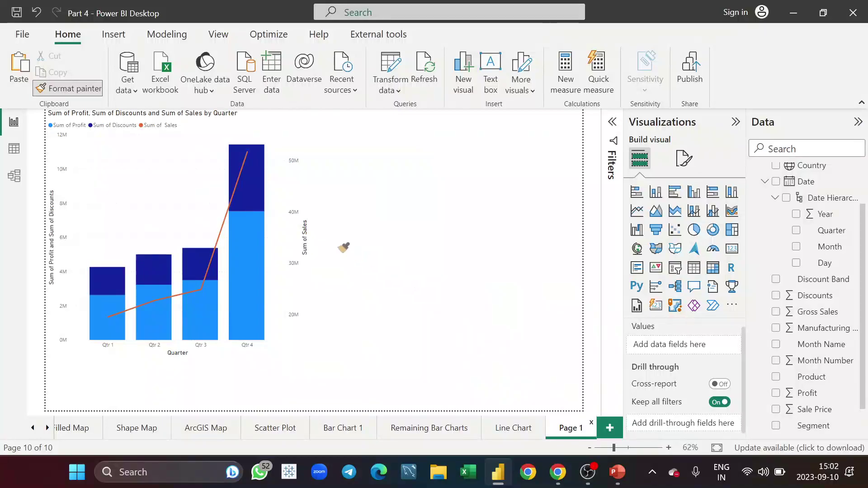
left_click(167, 142)
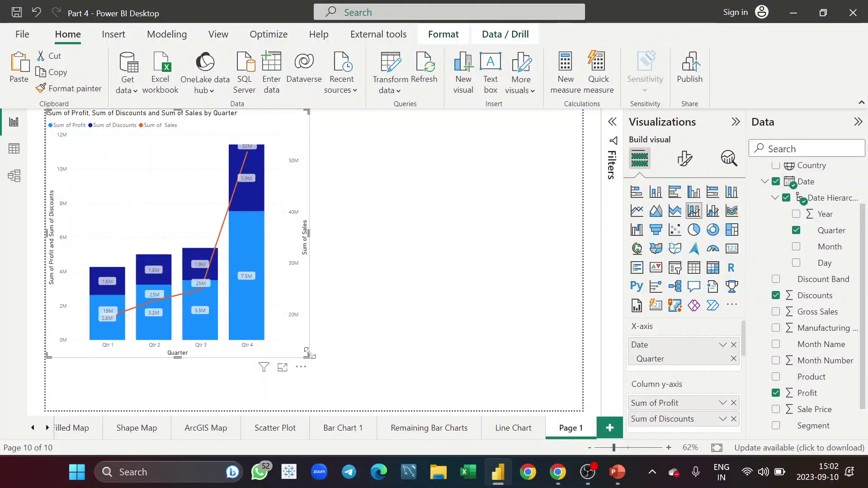
left_click_drag(306, 356, 308, 409)
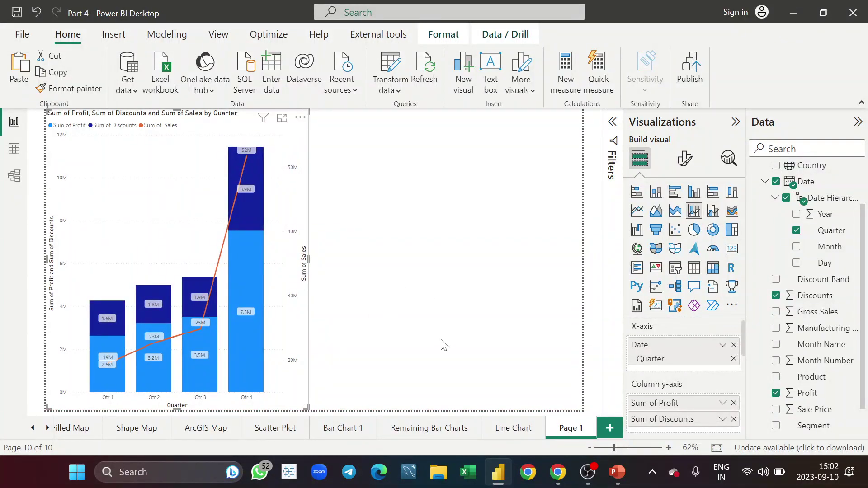
Rename the combo chart's report page as "Line & Column Charts".
double_click(572, 428)
key("BackSpace")
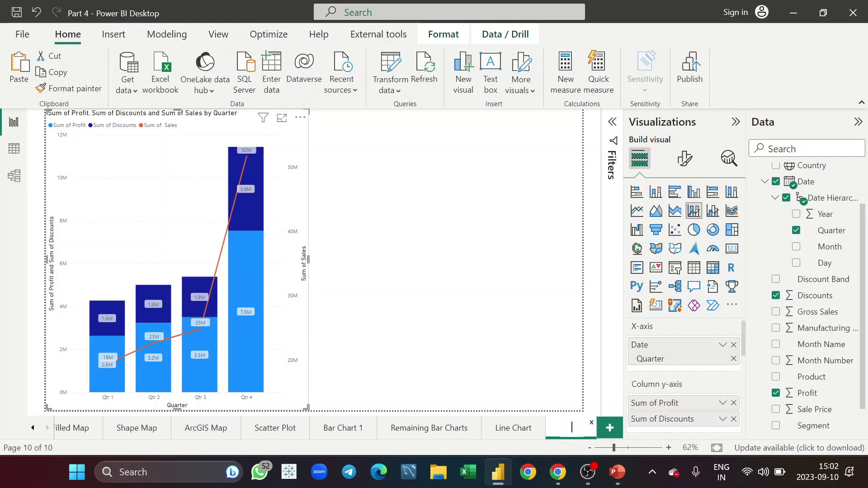
type("Line & Column Chart")
key("Return")
left_click(47, 428)
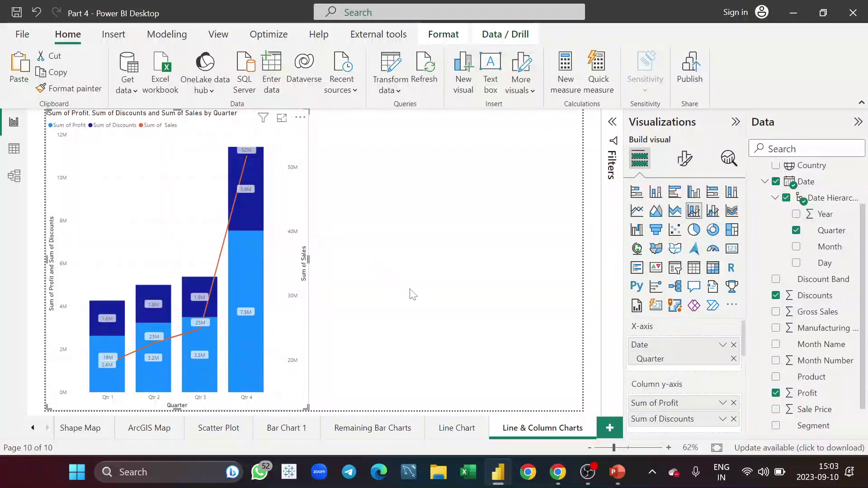
Duplicate the combo chart on the same page and convert the copy to a line and clustered column chart.
left_click(539, 258)
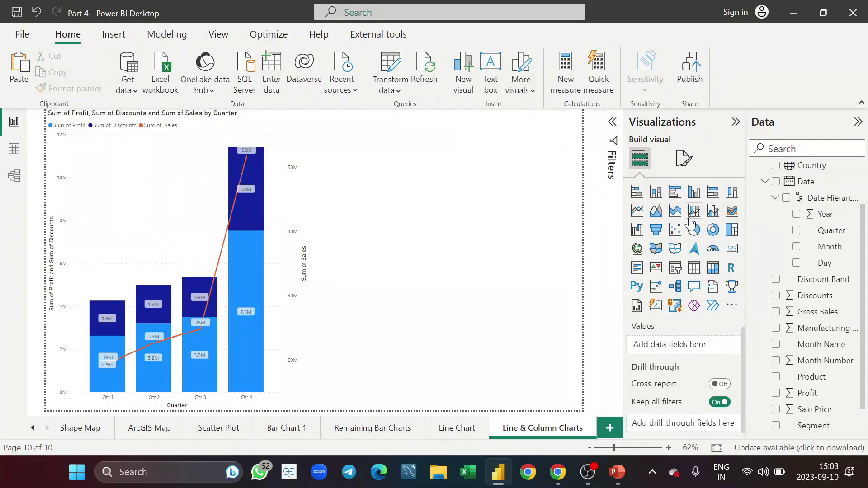
left_click(286, 223)
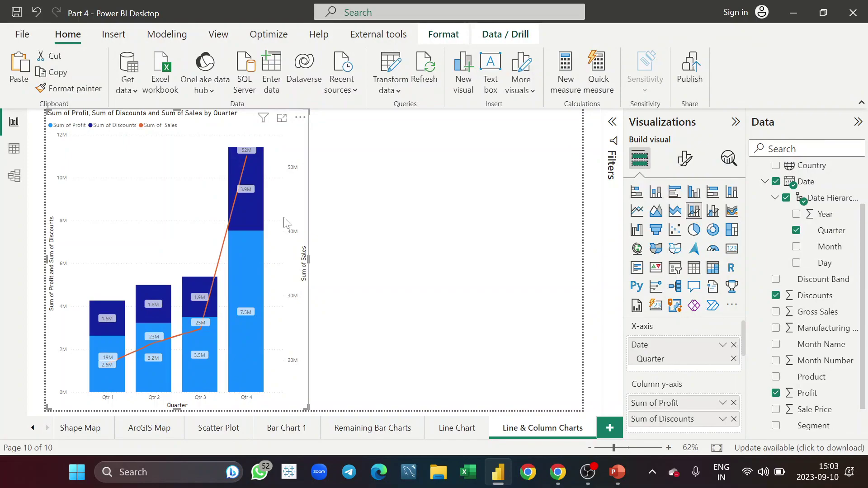
key("ctrl+c")
key("ctrl+v")
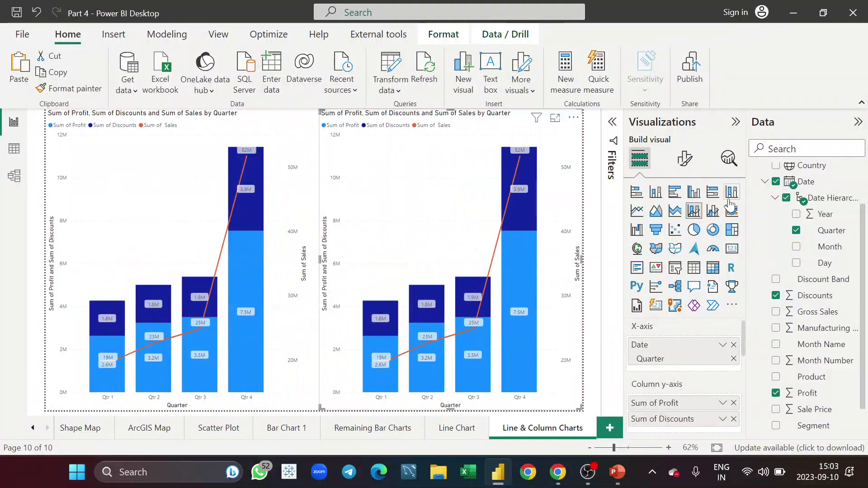
left_click(717, 212)
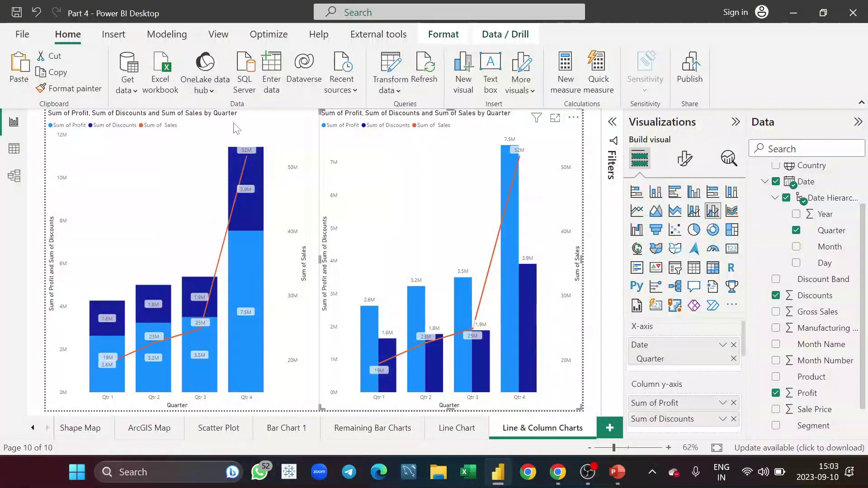
Narrow both combo charts and place the clustered column version directly beside the stacked one.
left_click(306, 255)
left_click_drag(308, 256, 194, 258)
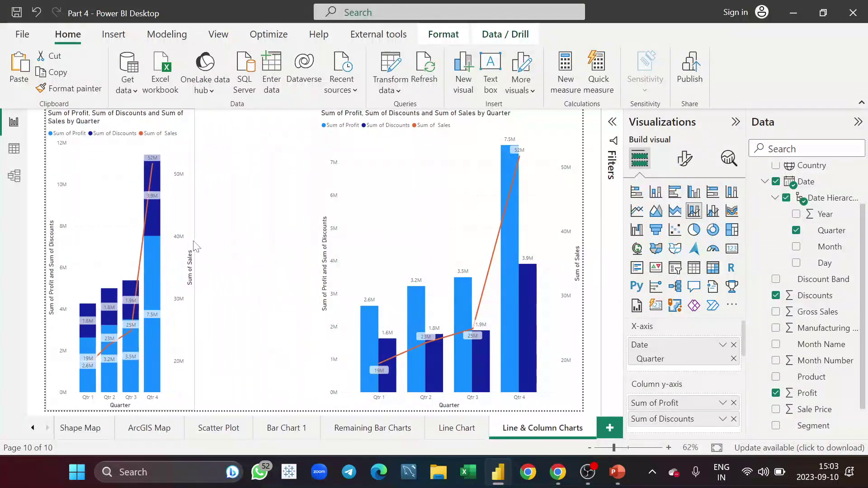
left_click(486, 168)
left_click_drag(582, 258, 476, 255)
left_click_drag(457, 131, 337, 131)
Insert a ribbon chart beside the two combo charts and widen it to the page edge.
left_click(477, 238)
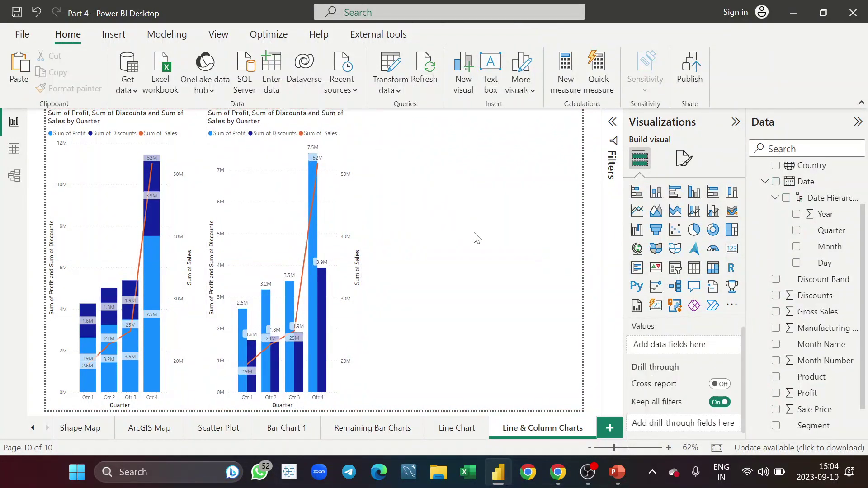
left_click(733, 213)
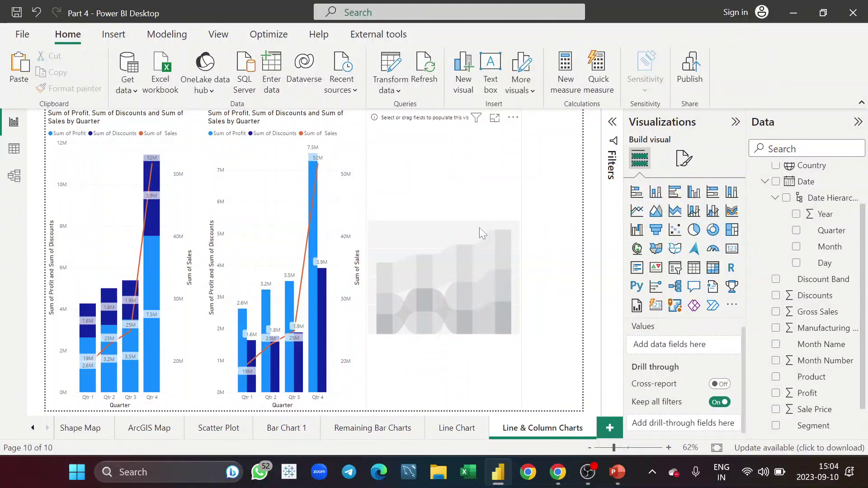
left_click_drag(521, 259, 616, 248)
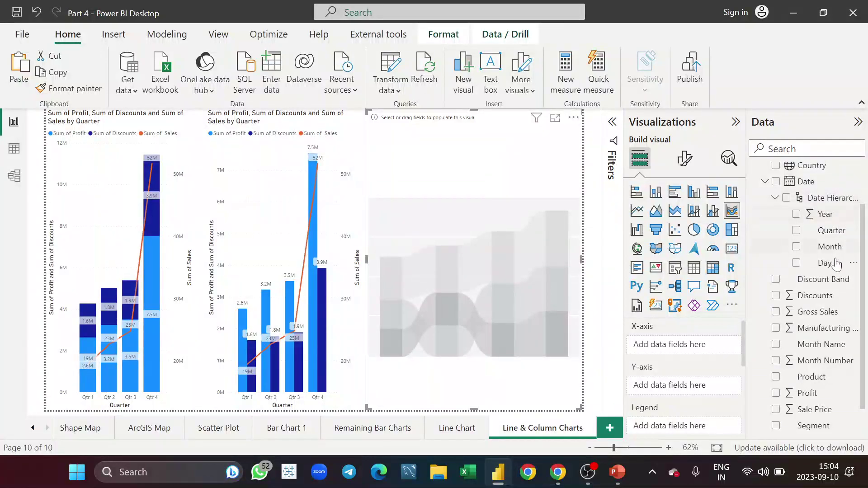
Set the ribbon chart's X-axis to Quarter, its Y-axis to Sales and its legend to Discount Band.
left_click_drag(834, 233, 669, 351)
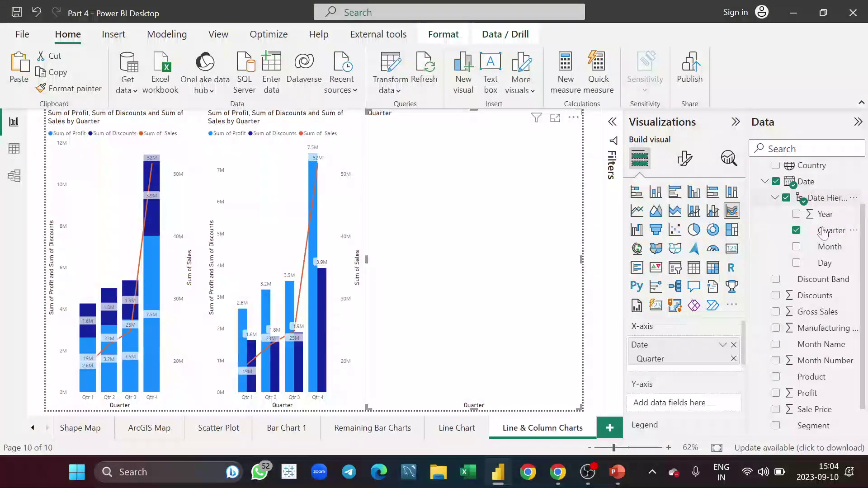
scroll(825, 221, "up", 3)
mouse_move(832, 189)
left_mouse_down()
mouse_move(712, 430)
mouse_move(701, 407)
left_mouse_up()
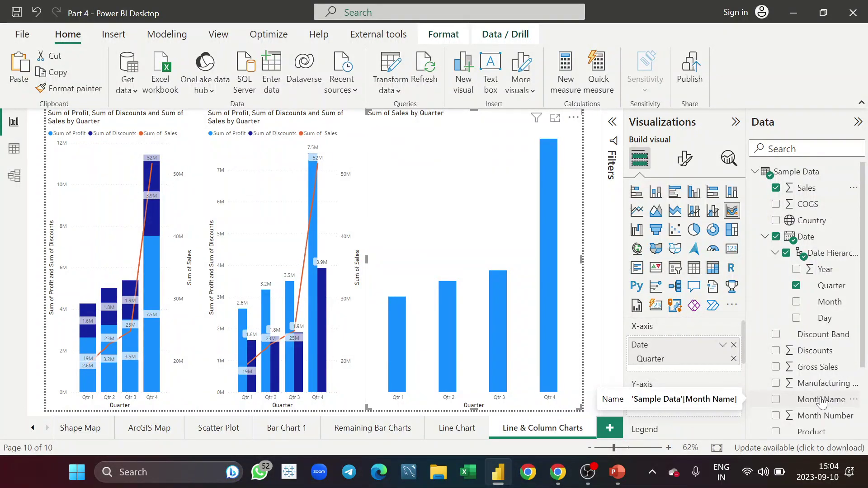
scroll(742, 325, "down", 3)
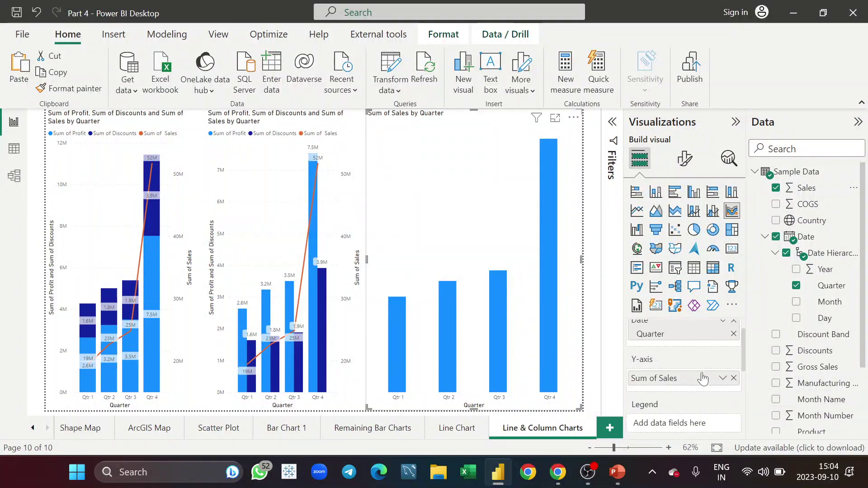
scroll(818, 316, "down", 2)
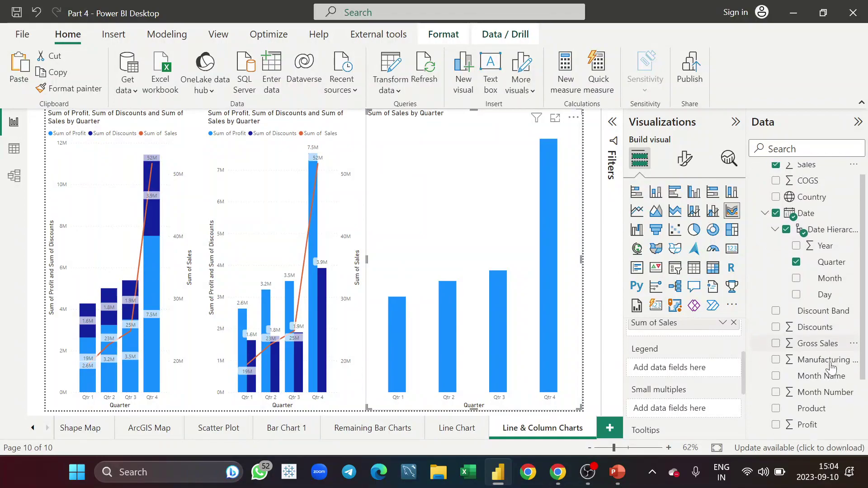
left_click_drag(822, 297, 691, 371)
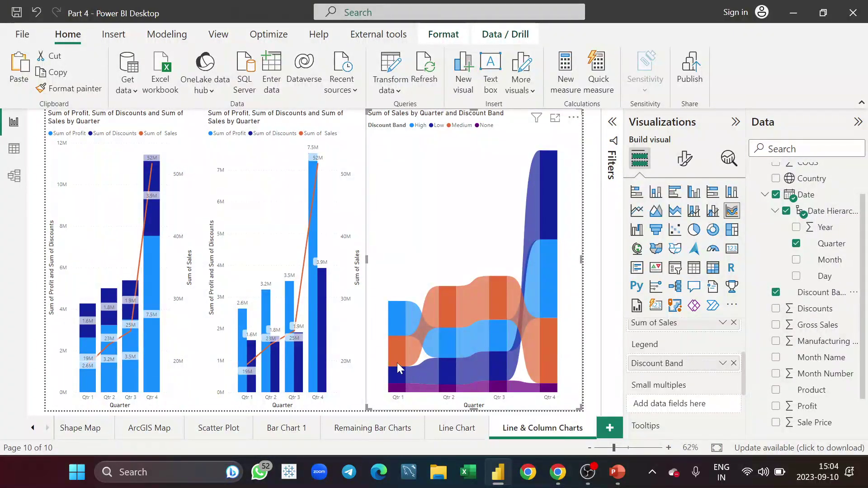
Copy the clustered combo chart's formatting to the ribbon chart and inspect its labelled quarterly bands.
mouse_move(397, 363)
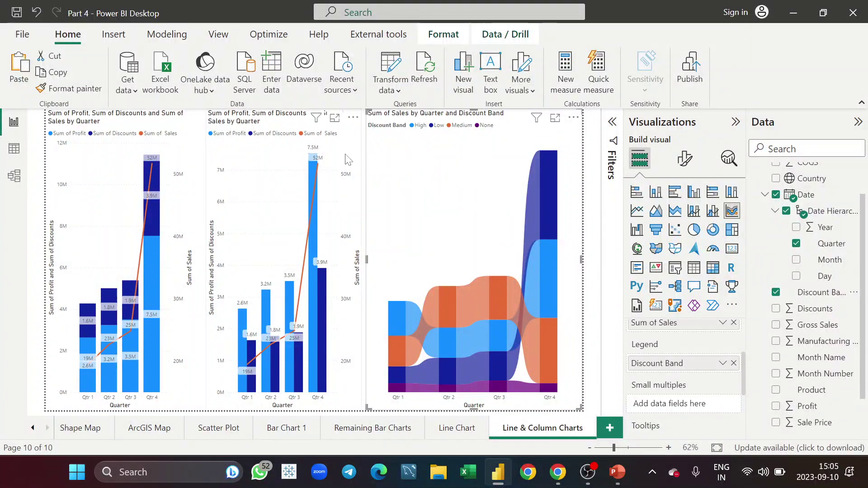
left_click(214, 132)
left_click(68, 88)
left_click(502, 185)
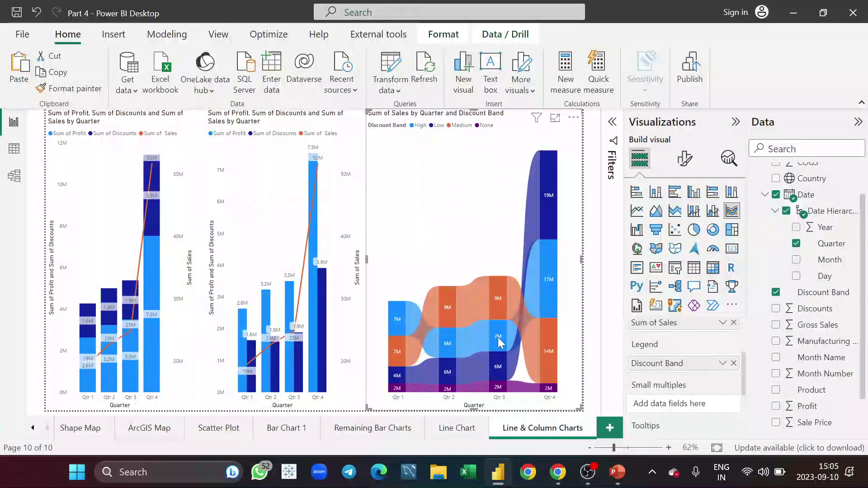
mouse_move(498, 337)
Review the charts on the Bar Chart 1, Remaining Bar Charts, Line Chart and Line & Column Charts pages.
left_click(305, 435)
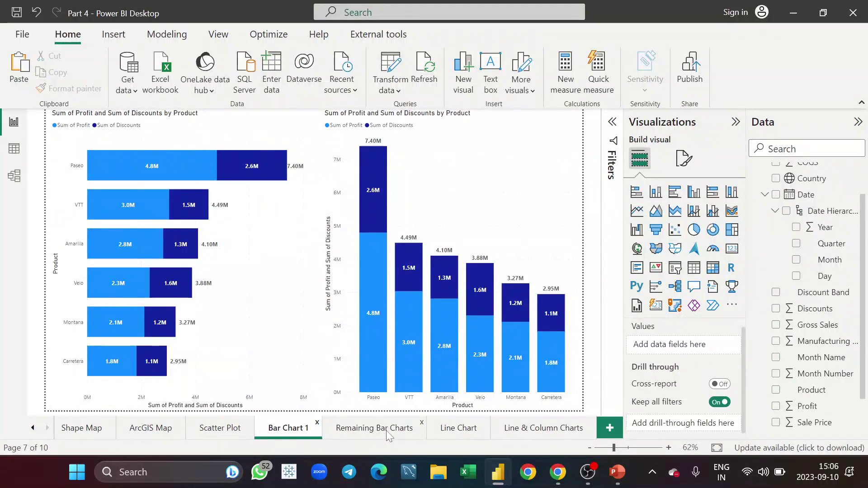
left_click(388, 434)
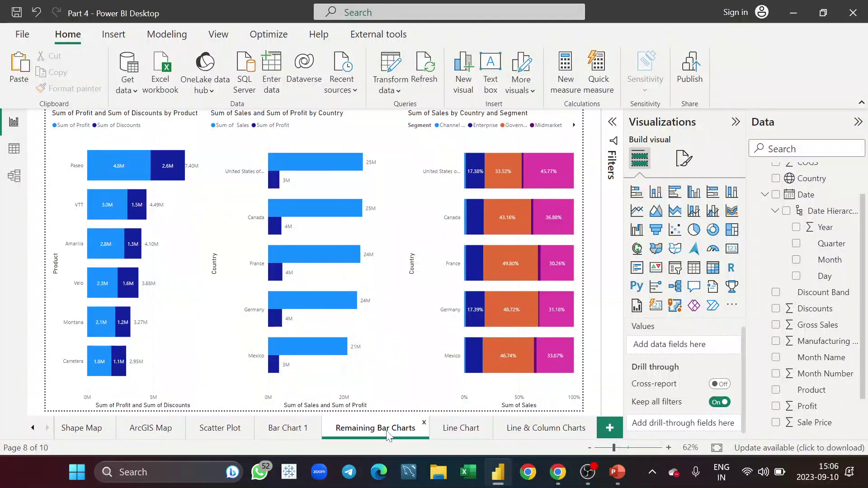
left_click(471, 435)
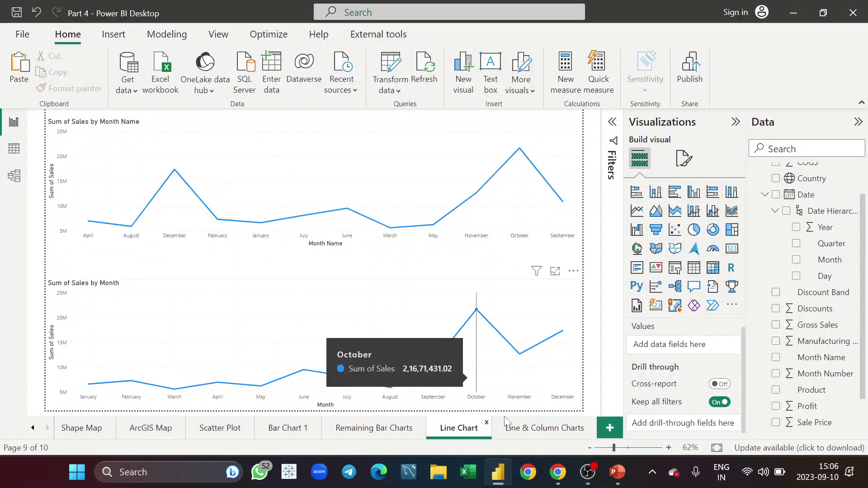
left_click(546, 433)
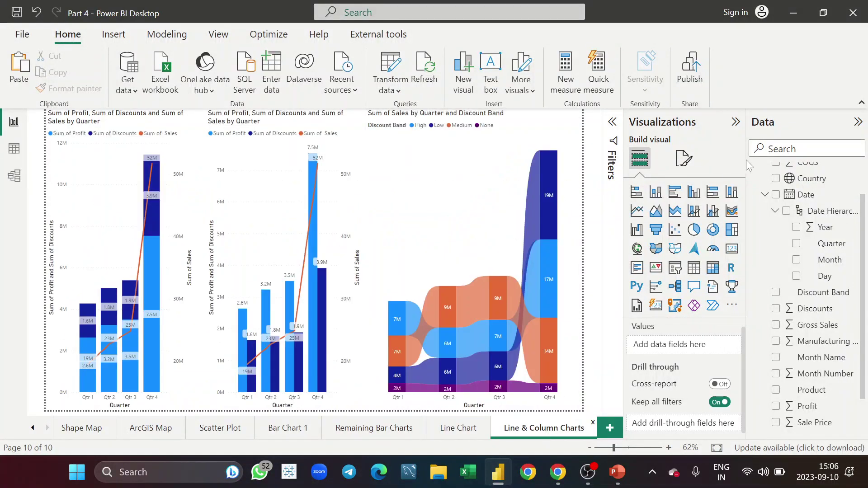
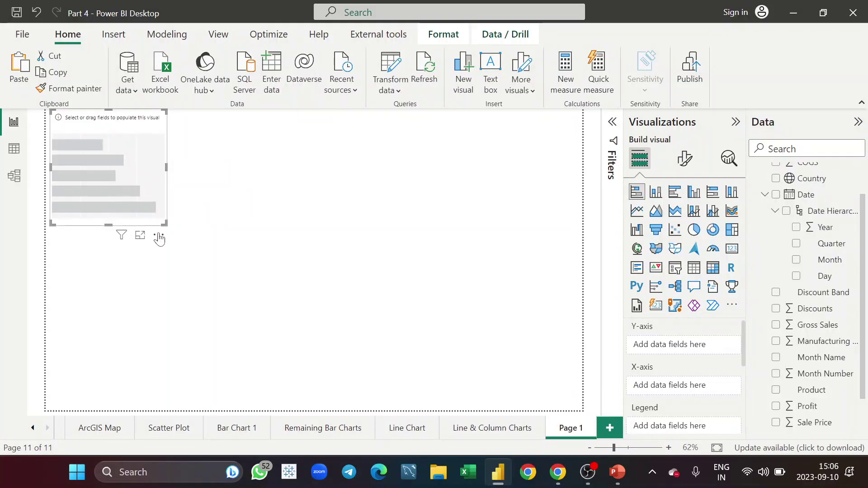
Replace the new page's empty stacked bar visual with a copy of Bar Chart 1's horizontal Profit and Discounts by Product chart.
left_click(158, 234)
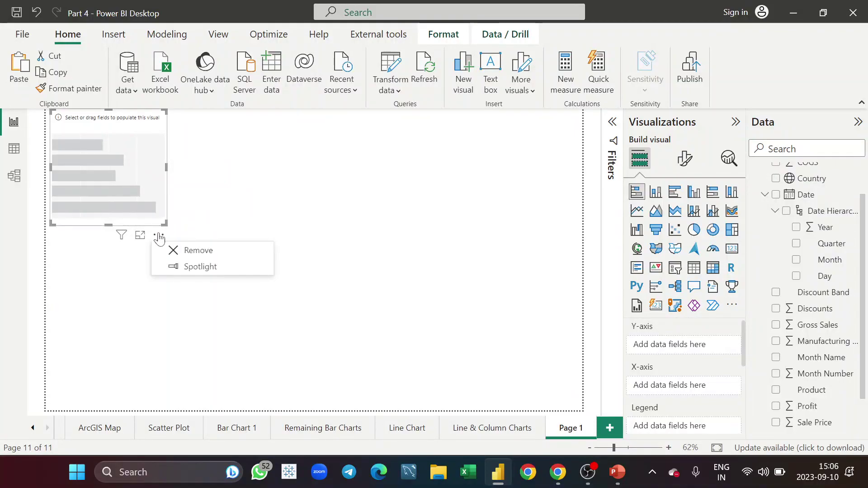
left_click(183, 251)
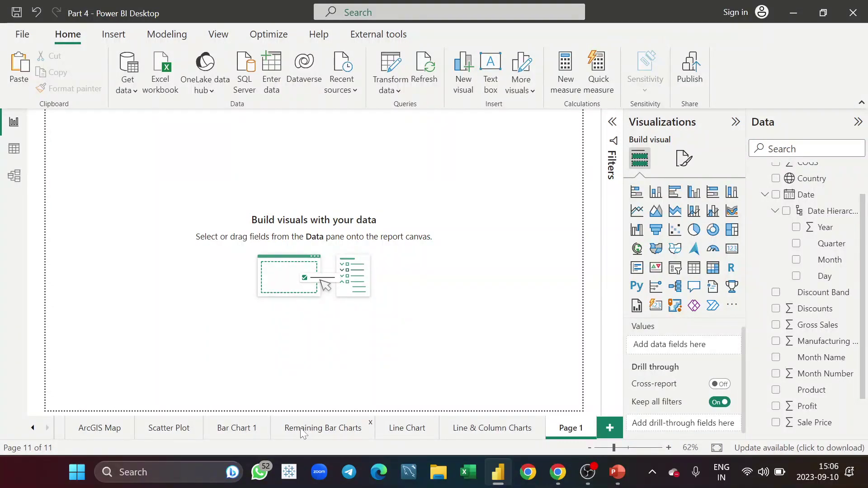
left_click(260, 429)
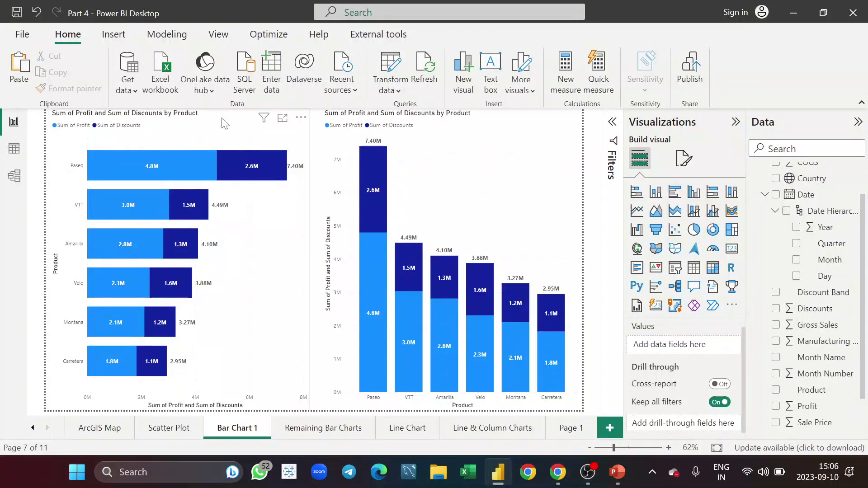
left_click(225, 123)
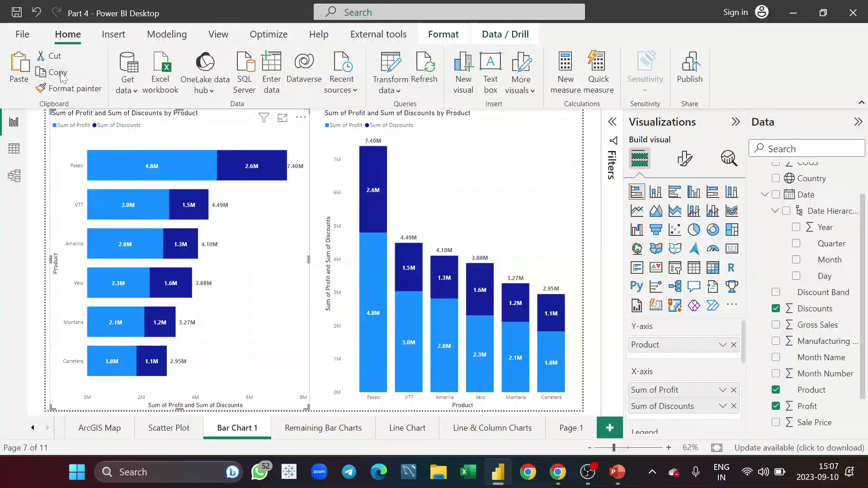
left_click(572, 431)
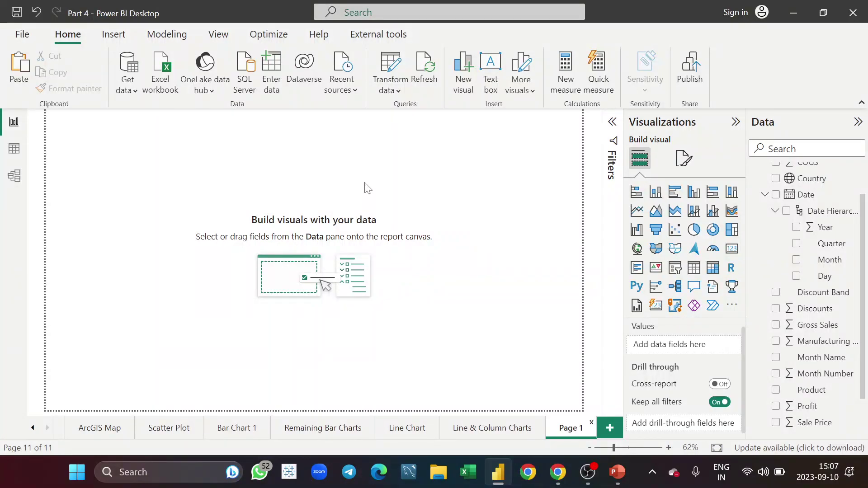
key("ctrl+v")
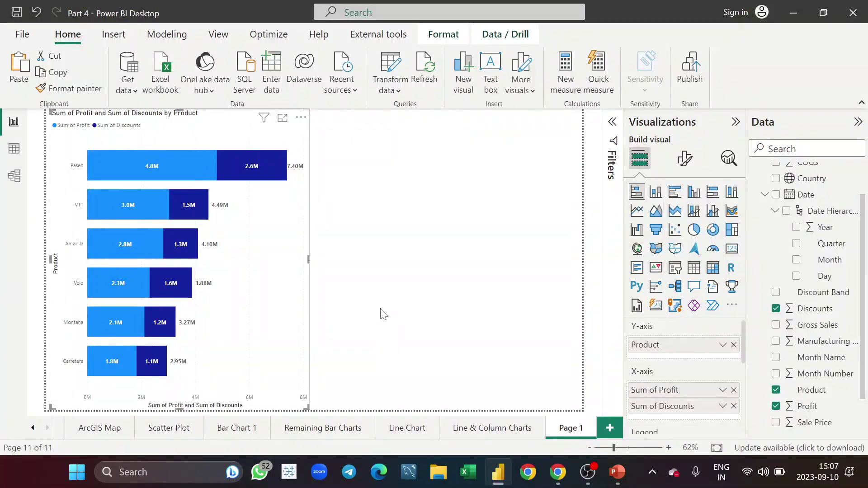
Rename the new report page as "Small Multiples".
double_click(571, 429)
key("BackSpace")
type("Small")
type(" Mu")
type("ltiples")
key("Return")
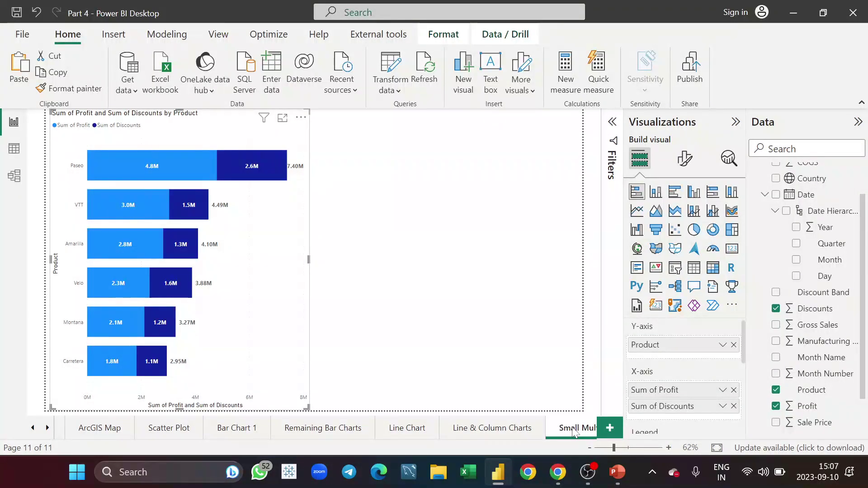
Widen the Profit and Discounts by Product bar chart and place it centrally on the Small Multiples page.
left_click(47, 428)
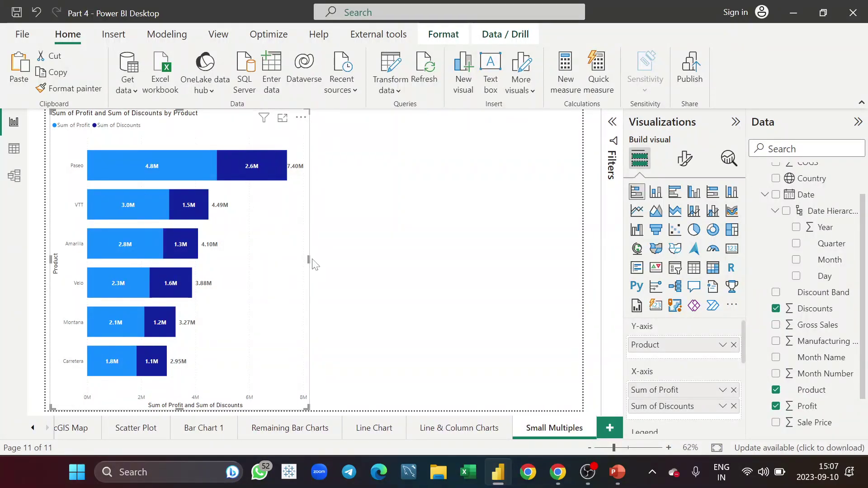
left_click_drag(309, 259, 501, 241)
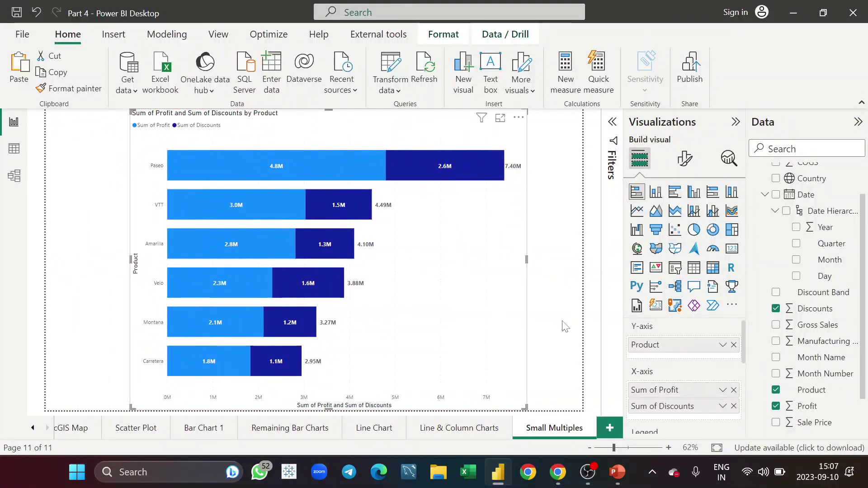
Split the bar chart into small multiples by Segment and review the segment panels.
scroll(685, 366, "down", 3)
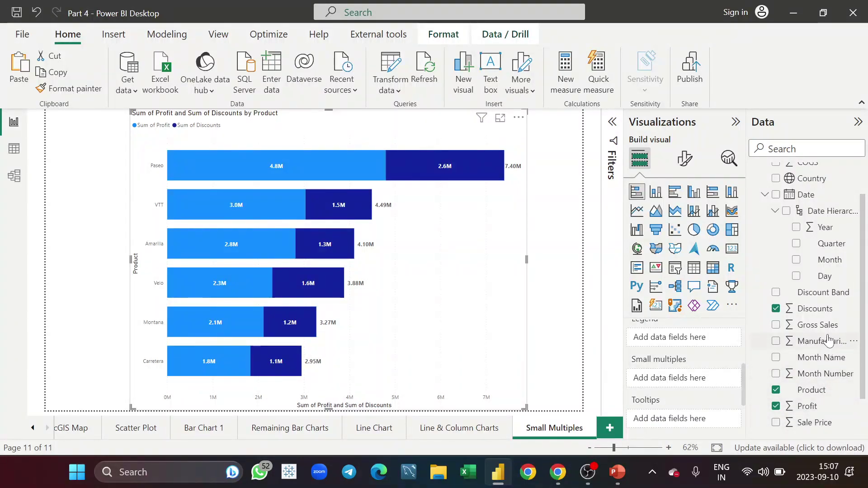
scroll(828, 342, "up", 2)
scroll(829, 341, "down", 4)
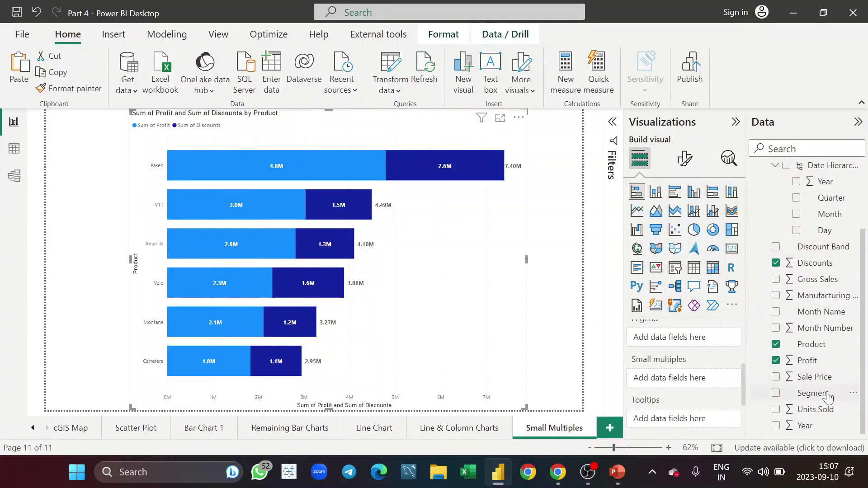
left_click_drag(829, 396, 702, 383)
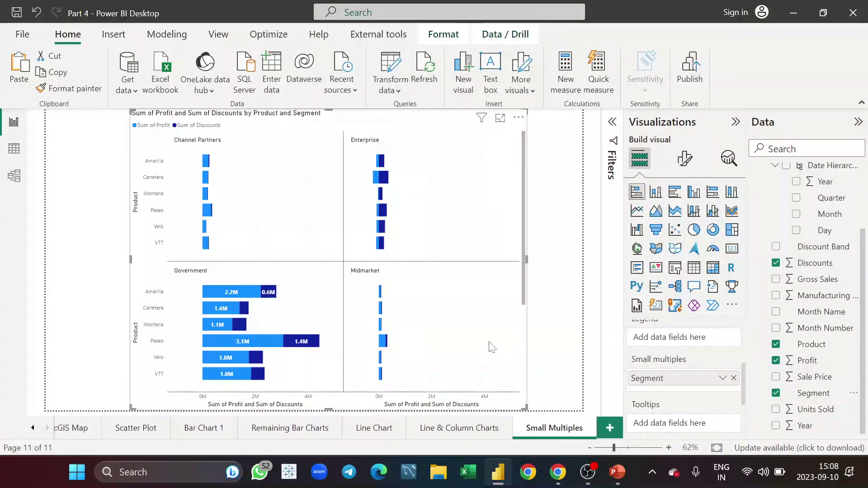
scroll(492, 347, "down", 3)
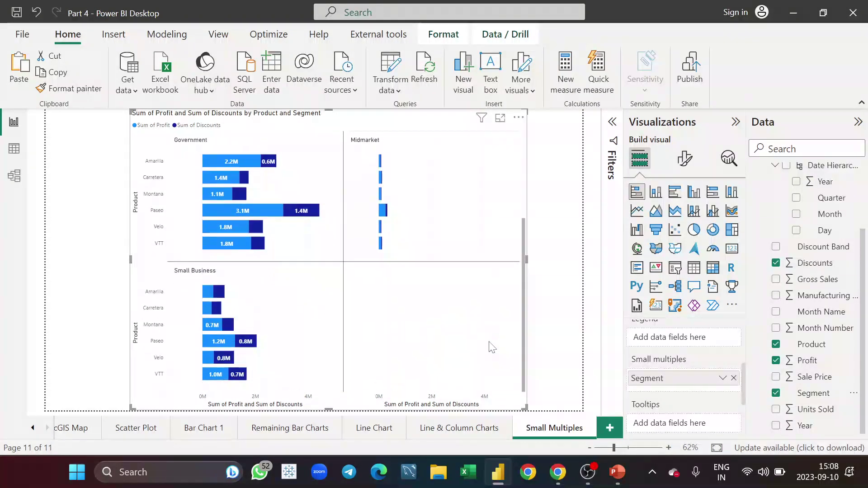
scroll(492, 348, "up", 3)
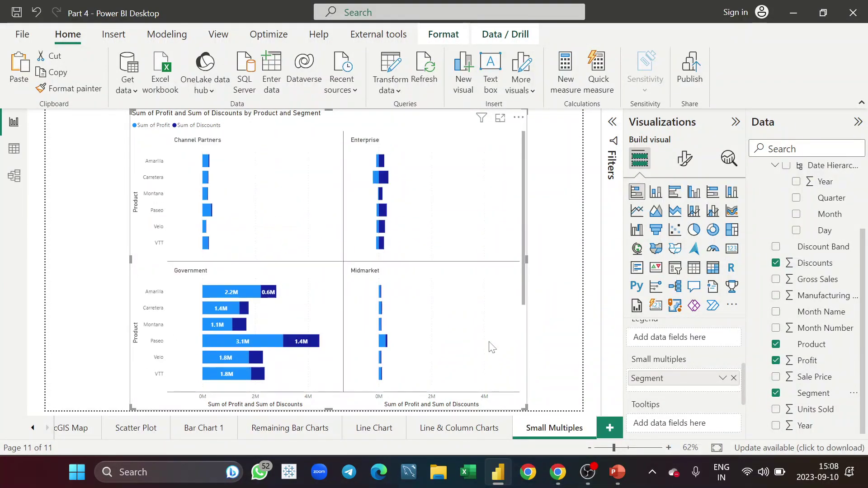
scroll(492, 347, "down", 3)
scroll(492, 348, "up", 3)
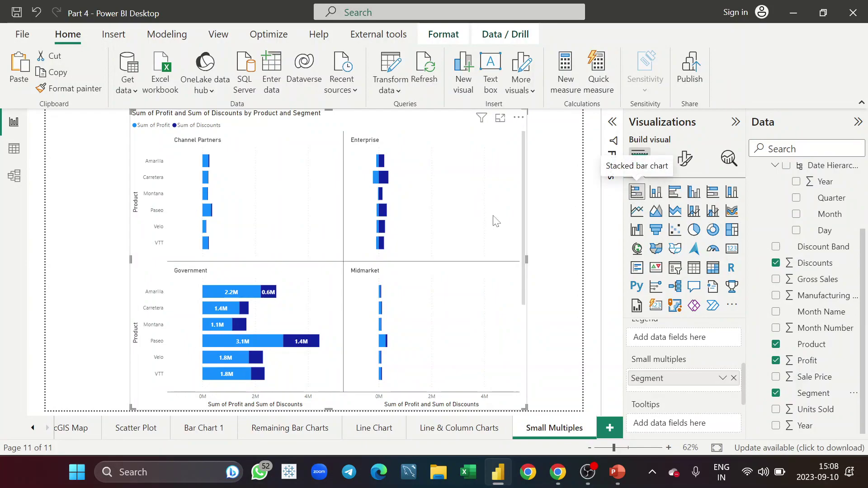
scroll(438, 341, "down", 3)
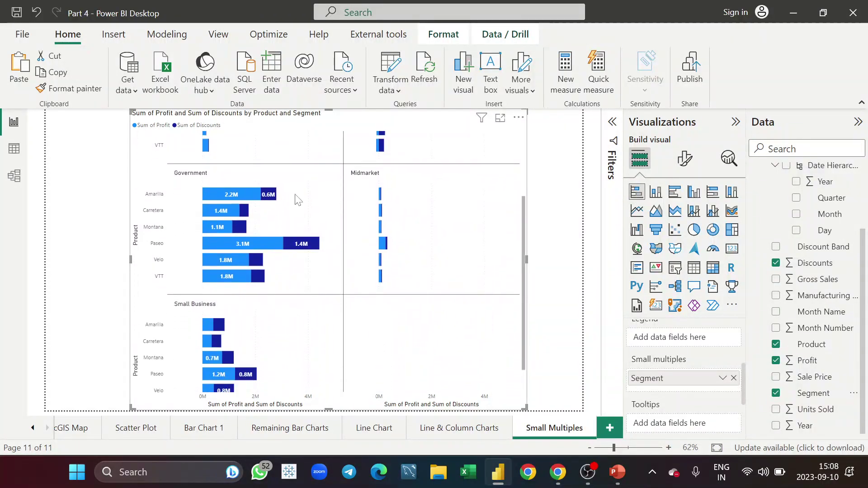
Replace Segment with Country as the bar chart's small multiples field.
left_click(734, 378)
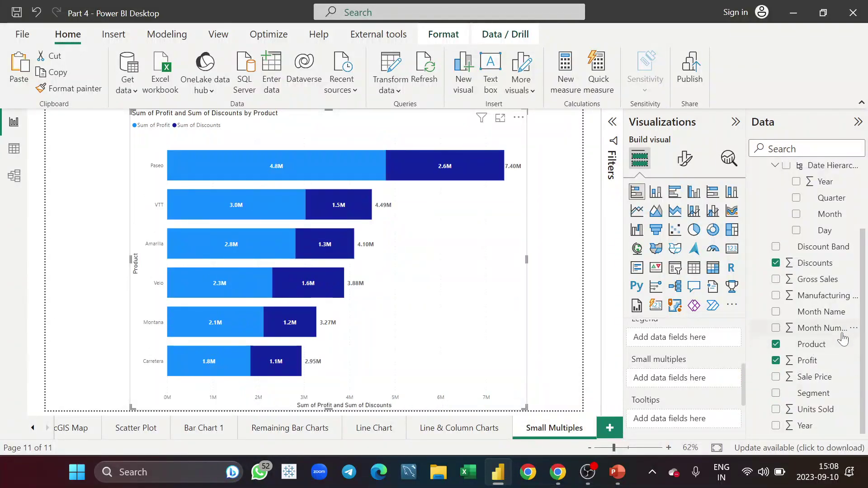
scroll(837, 339, "up", 2)
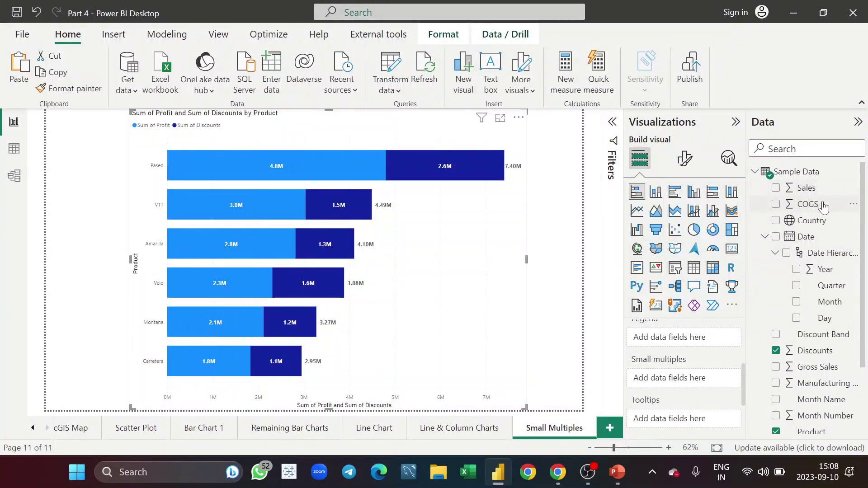
left_click_drag(821, 225, 699, 381)
Examine the country panels, including the profit and discount details of Amarilla in Canada and Paseo in Mexico.
scroll(489, 297, "down", 3)
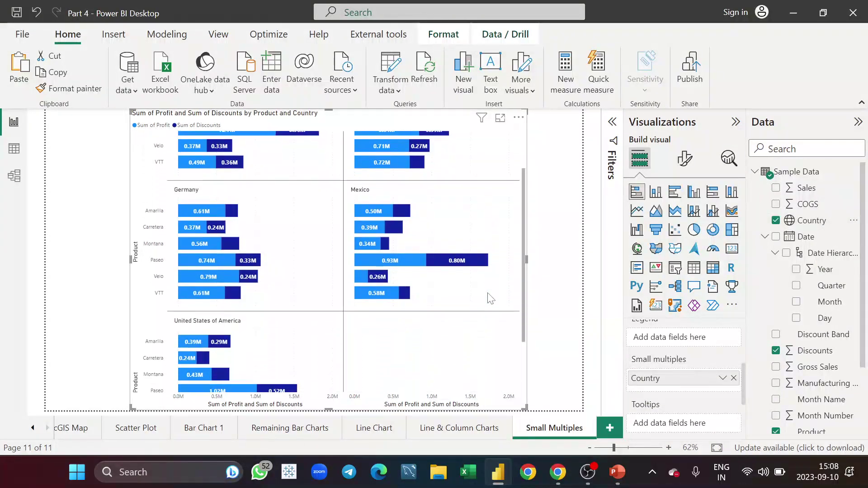
scroll(489, 297, "down", 2)
scroll(488, 297, "up", 3)
scroll(489, 297, "down", 3)
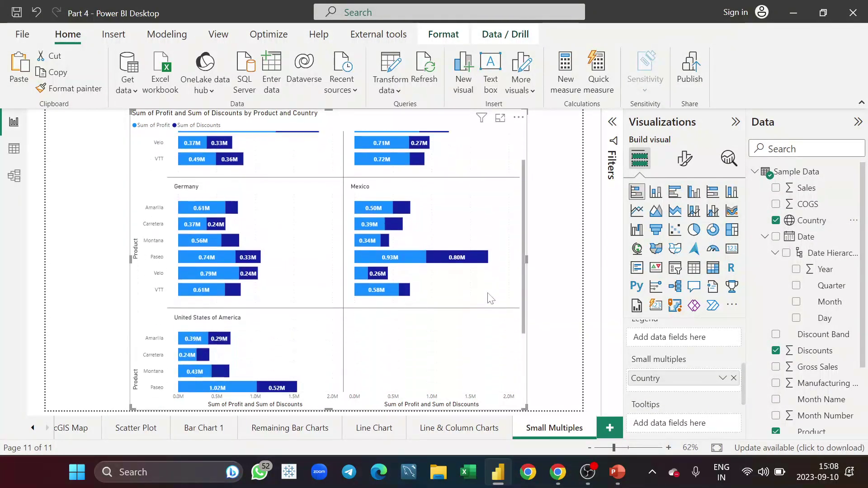
scroll(489, 297, "up", 1)
scroll(489, 297, "up", 1)
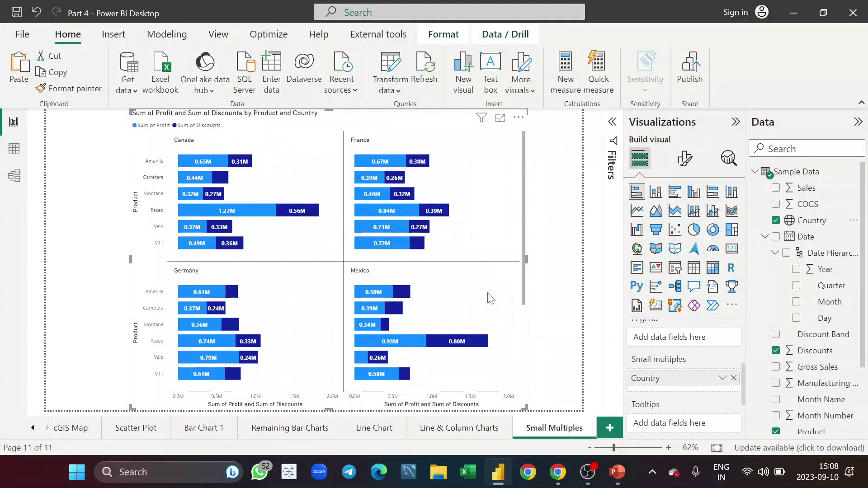
scroll(488, 295, "down", 3)
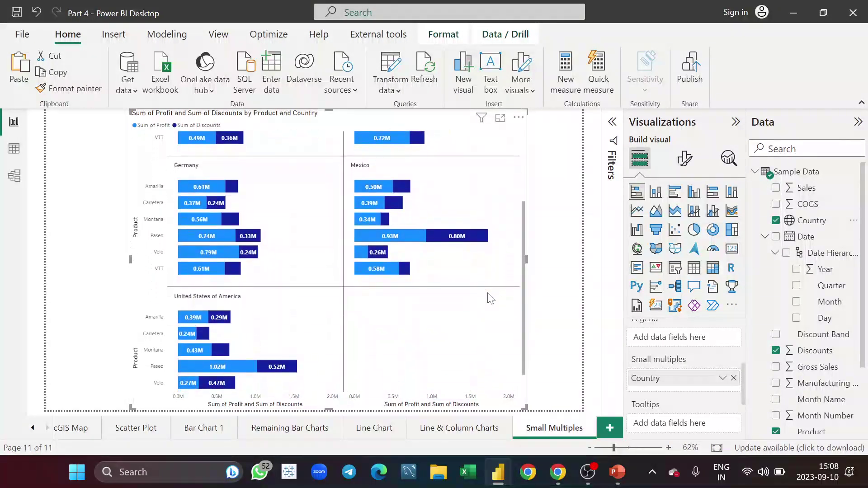
scroll(491, 298, "up", 3)
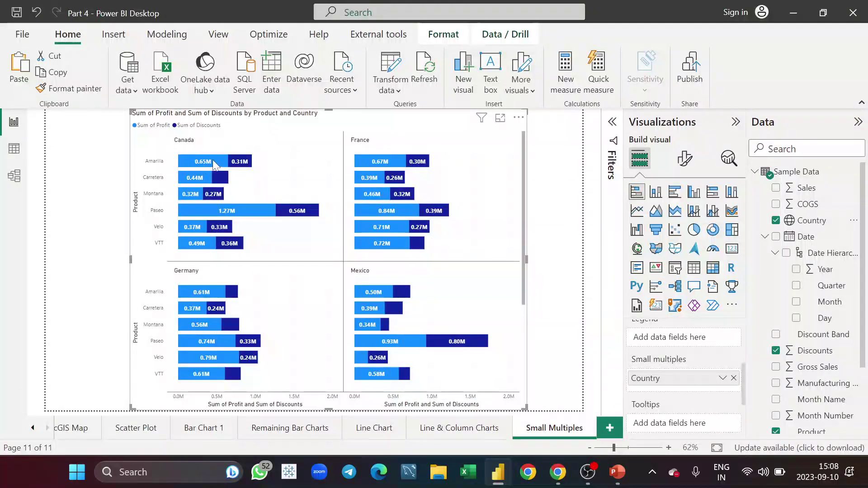
mouse_move(215, 165)
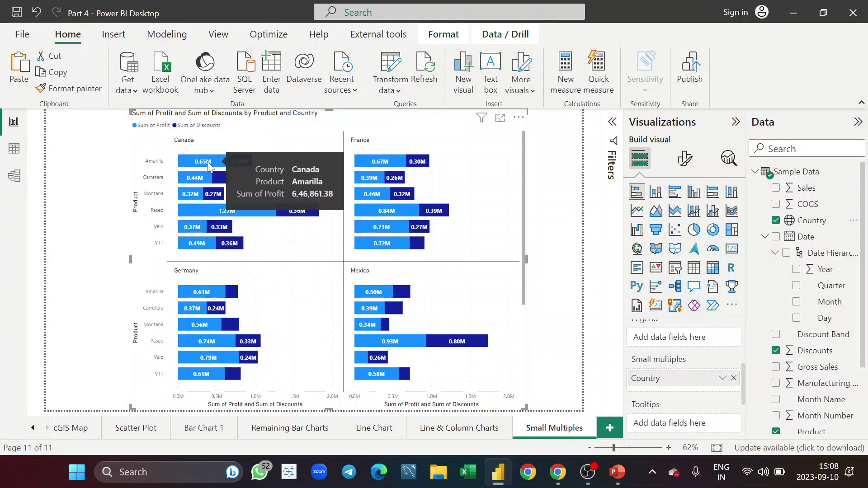
mouse_move(241, 168)
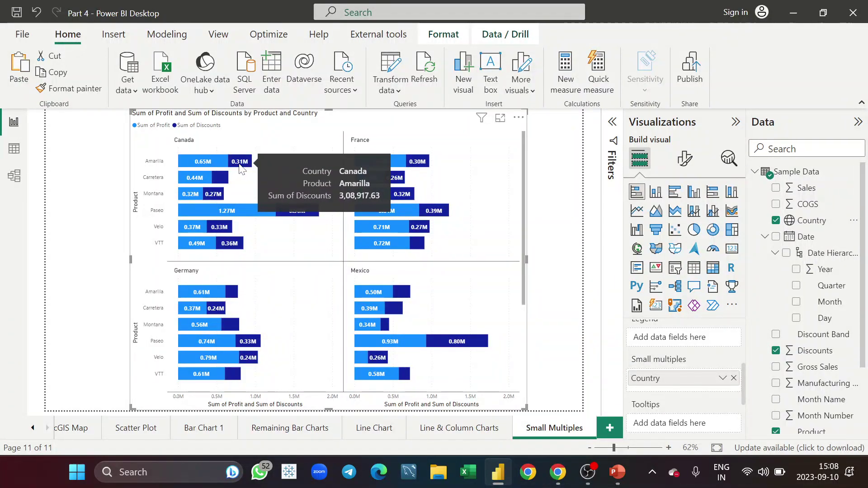
scroll(462, 337, "down", 3)
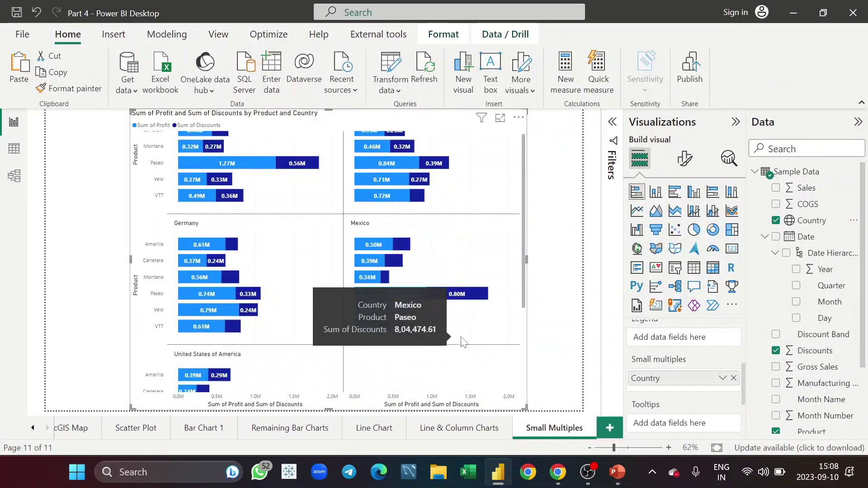
scroll(462, 340, "up", 3)
scroll(462, 341, "down", 3)
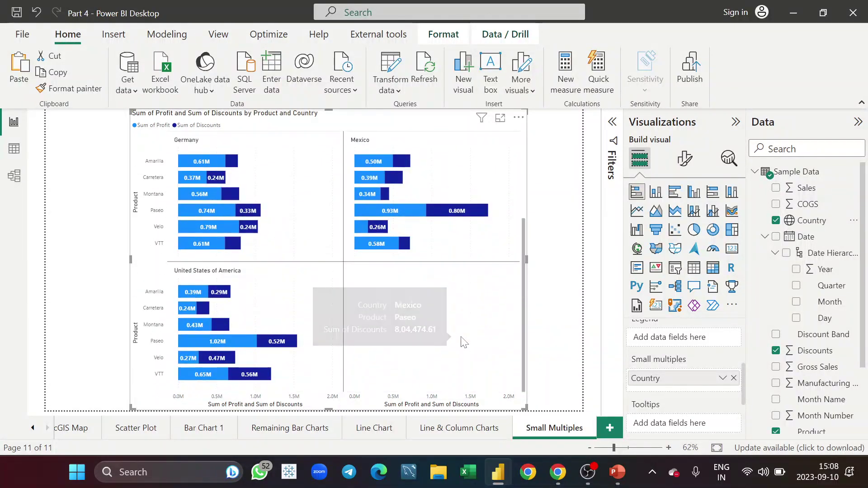
scroll(463, 341, "up", 3)
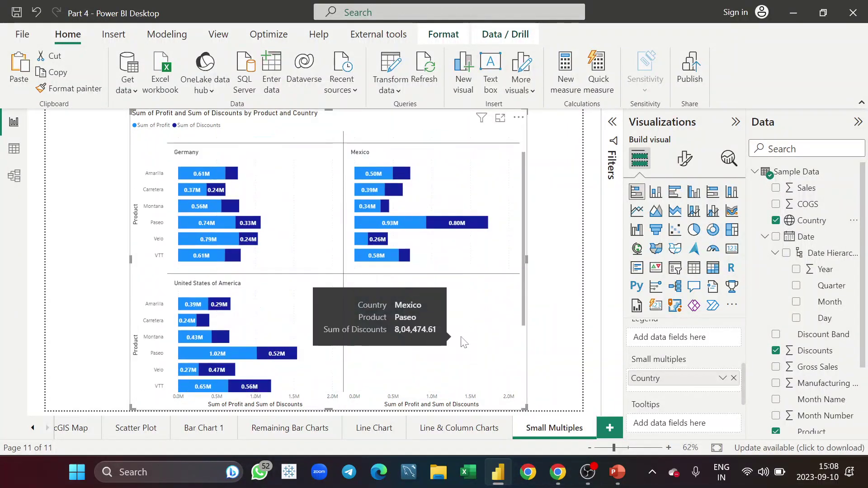
scroll(462, 342, "down", 3)
scroll(461, 337, "up", 3)
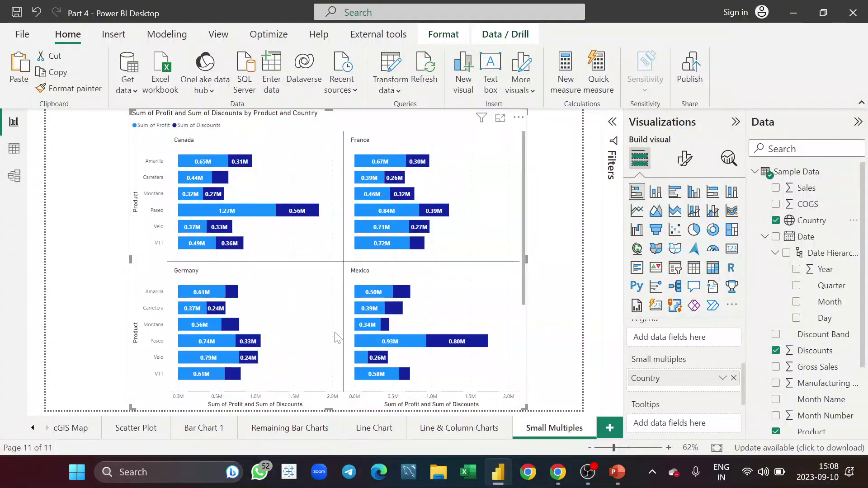
Open the bar chart's formatting options and look through its Y-axis settings.
left_click(692, 164)
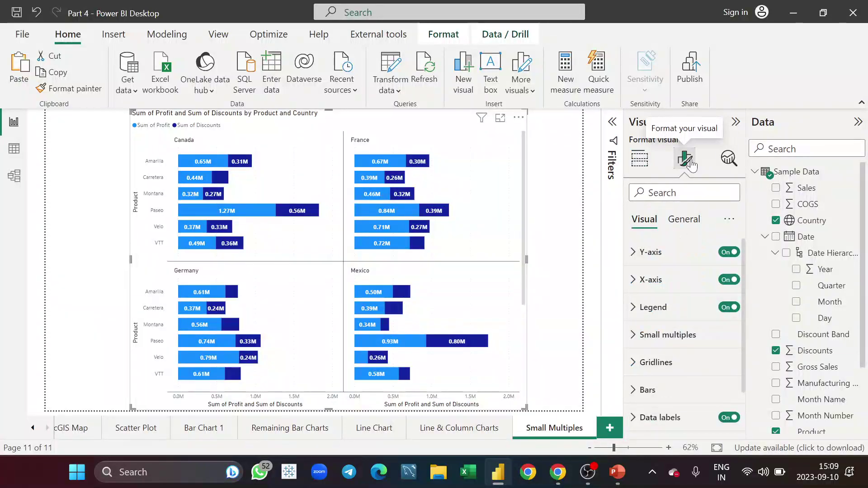
left_click(662, 256)
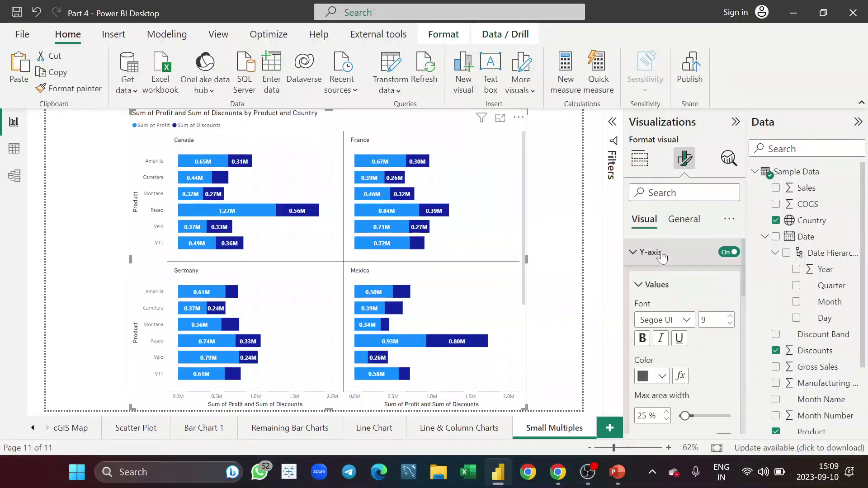
left_click(662, 256)
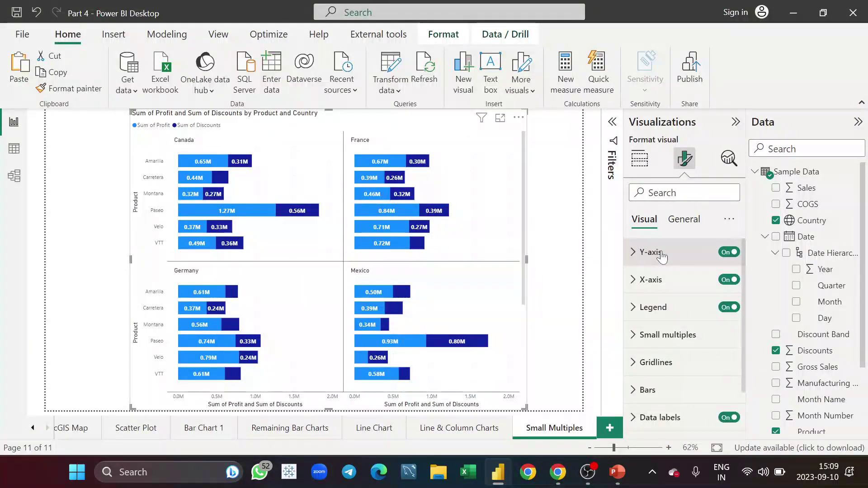
left_click(658, 258)
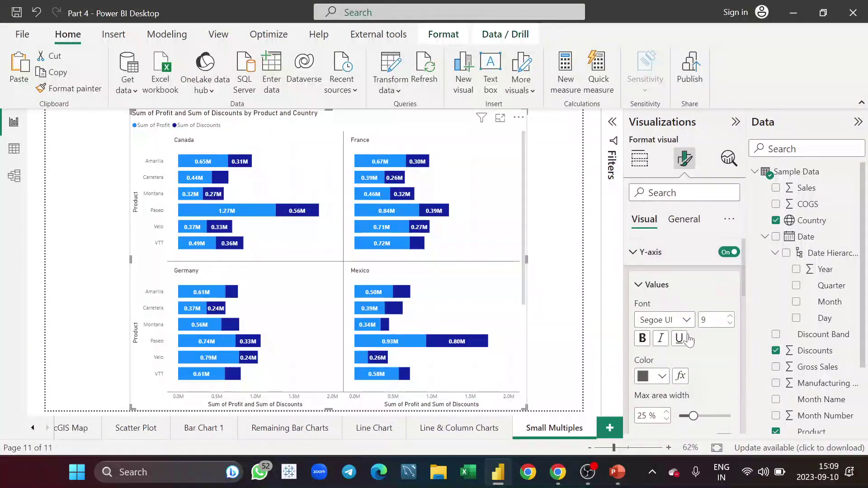
scroll(688, 335, "down", 5)
scroll(689, 339, "down", 3)
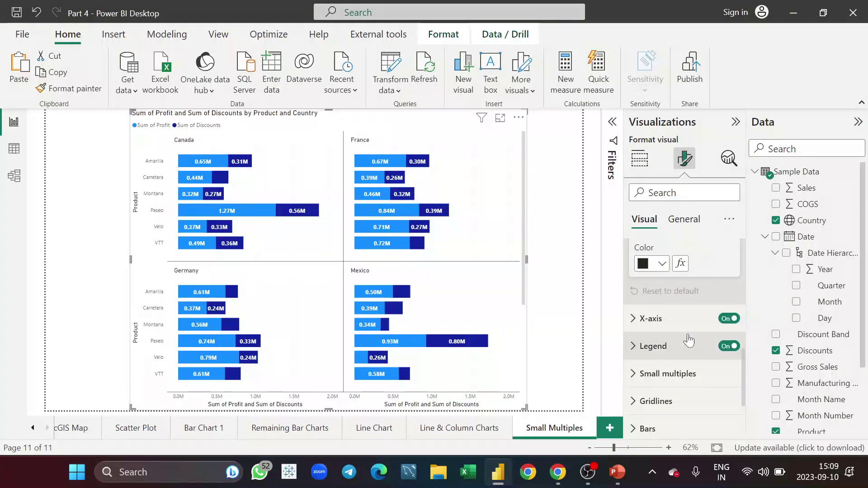
Turn off the shared x-axis for the small multiples and check the axes across the country panels.
left_click(659, 327)
scroll(660, 330, "down", 5)
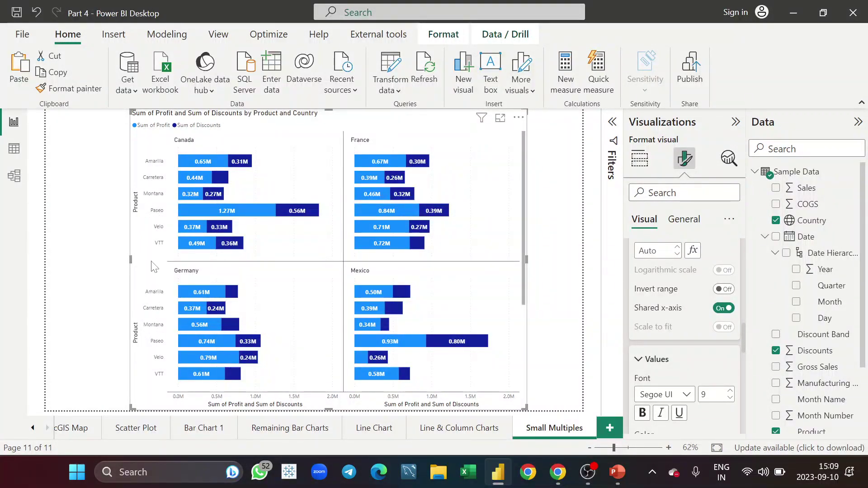
scroll(154, 267, "down", 3)
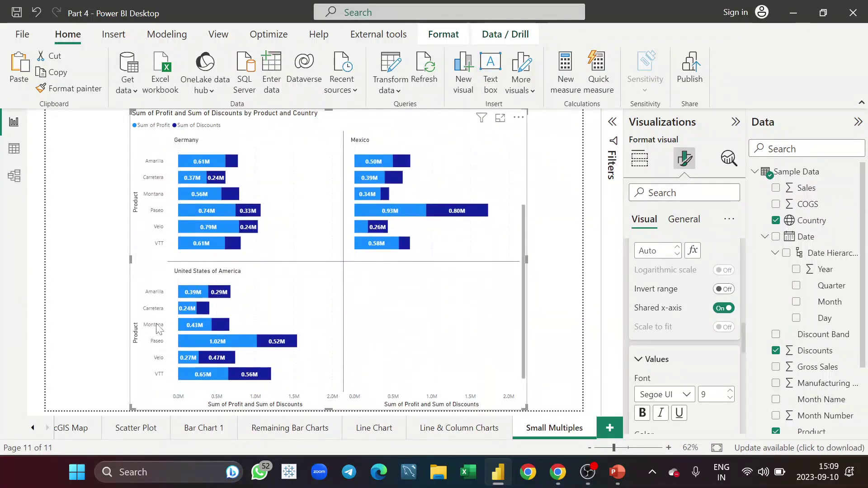
scroll(156, 329, "up", 3)
scroll(156, 329, "down", 2)
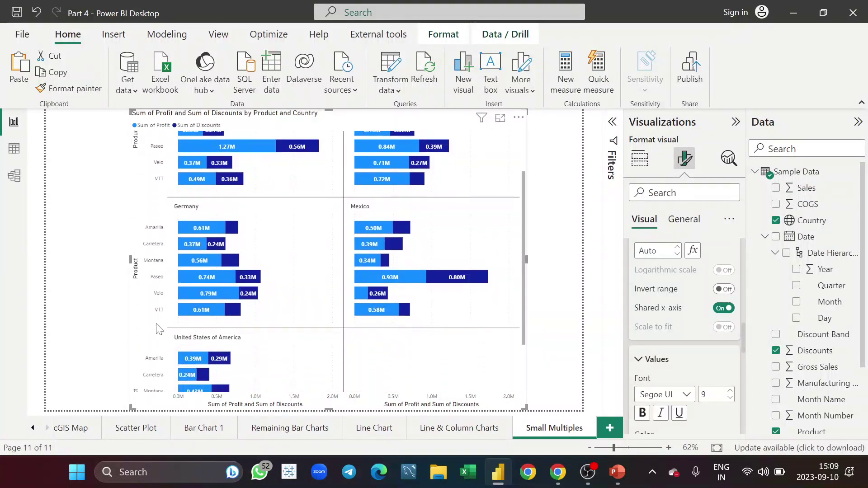
scroll(156, 329, "up", 2)
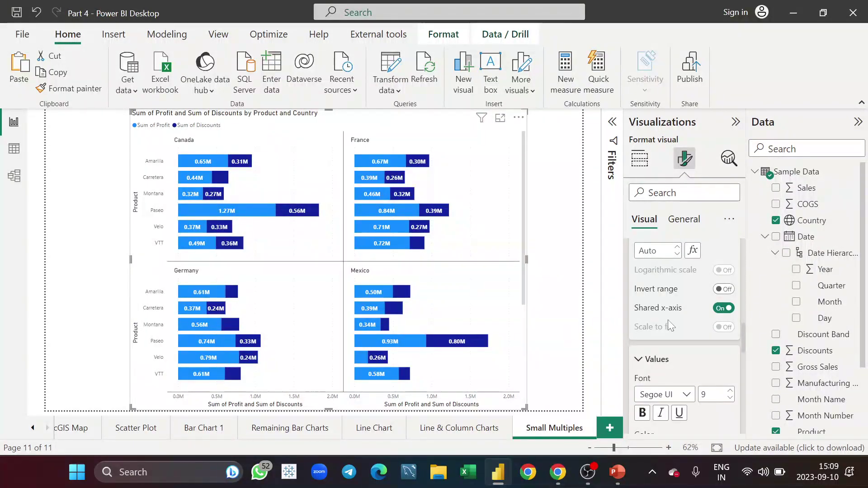
left_click(730, 310)
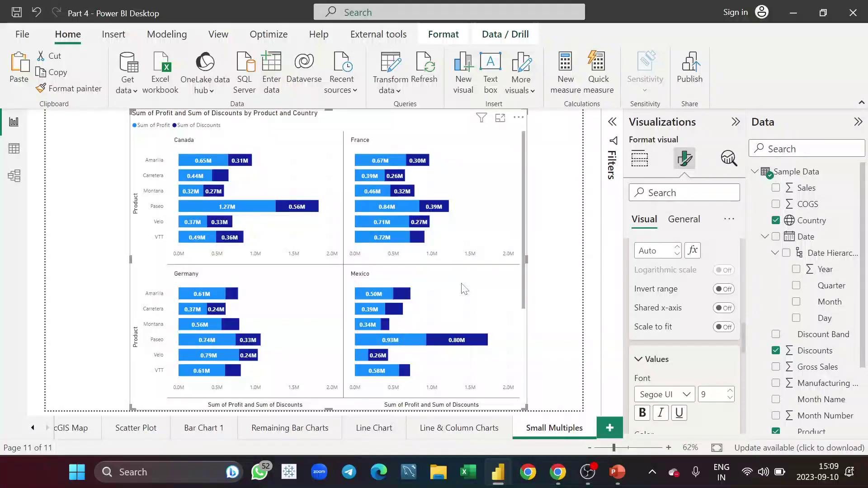
scroll(462, 286, "down", 3)
scroll(464, 288, "up", 3)
scroll(464, 289, "down", 3)
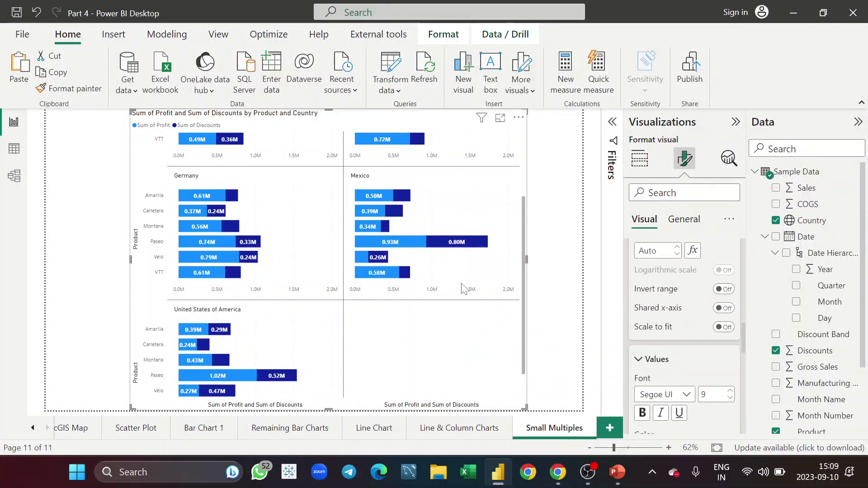
scroll(464, 289, "up", 3)
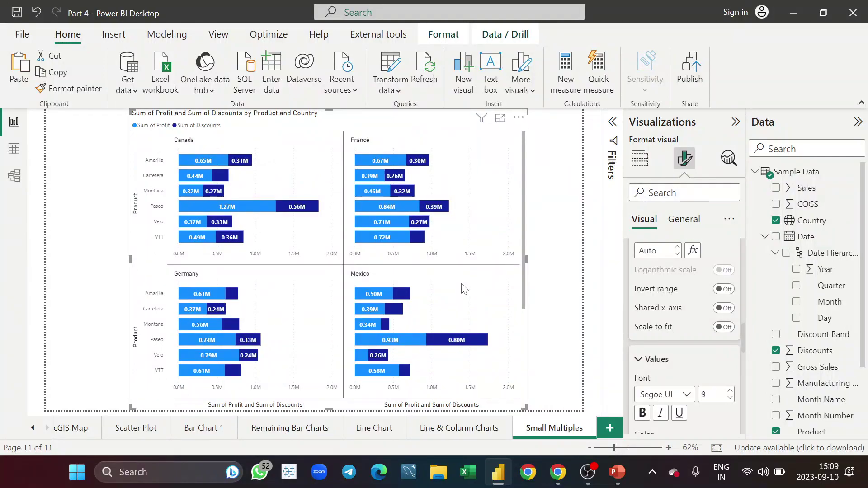
scroll(465, 290, "down", 3)
scroll(465, 289, "up", 3)
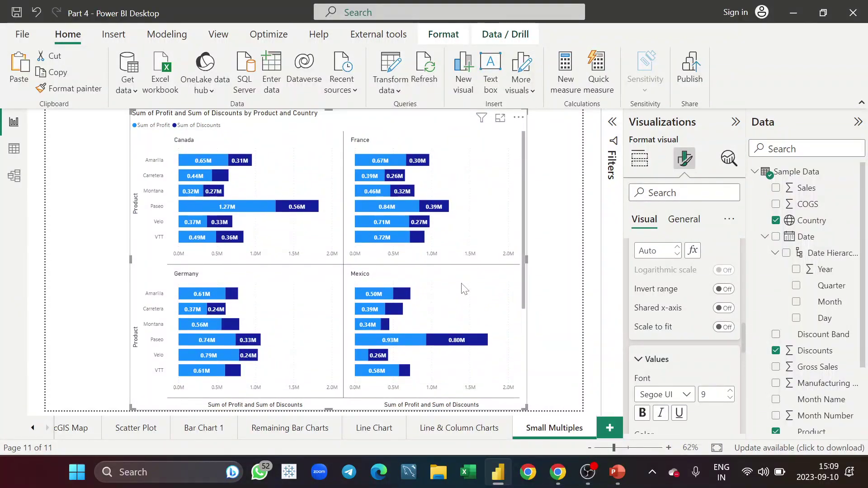
Turn on scale to fit for the x-axis and compare the axis ranges across the country panels.
scroll(505, 322, "down", 1)
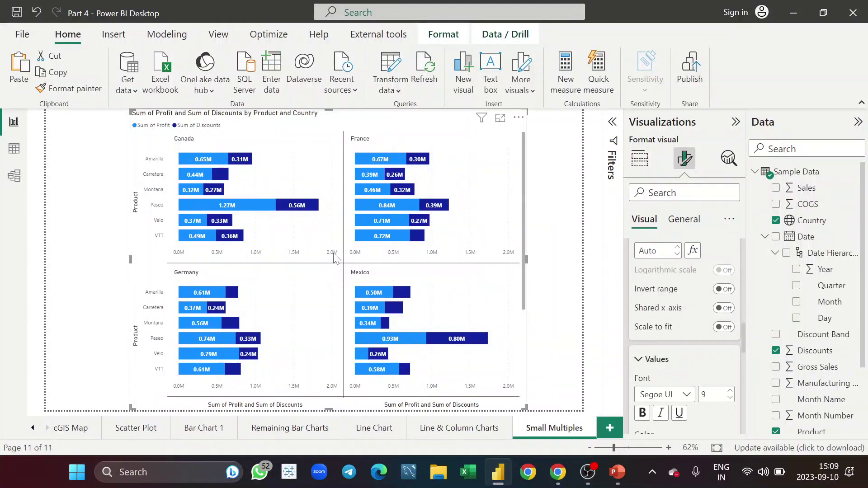
scroll(318, 400, "down", 3)
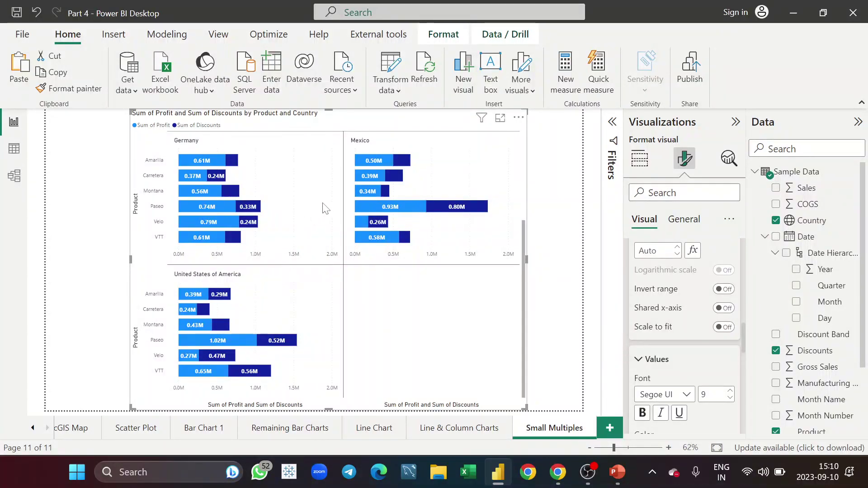
scroll(423, 324, "up", 3)
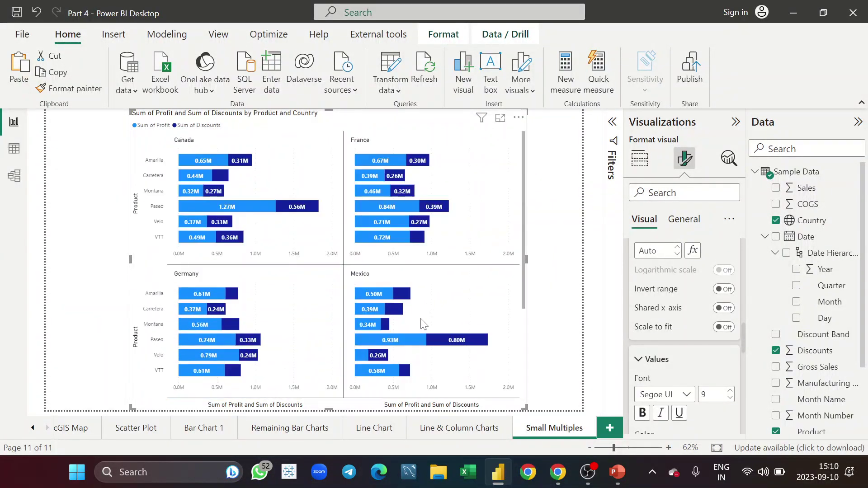
left_click(725, 328)
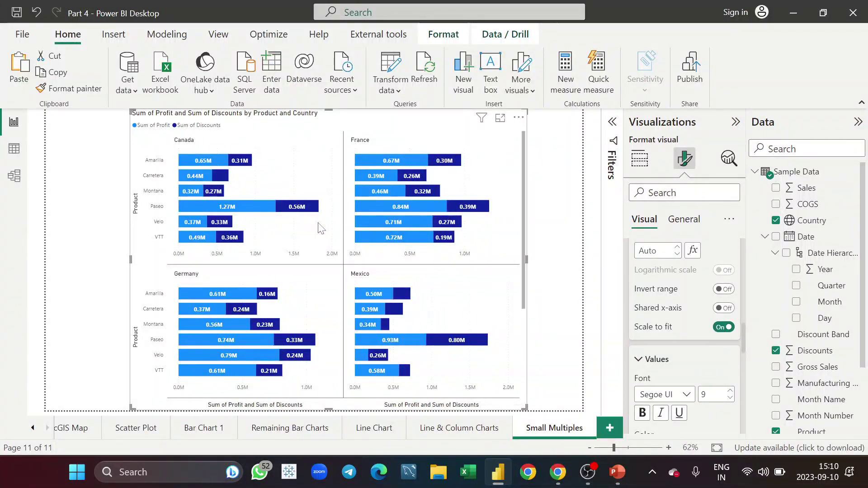
scroll(416, 284, "down", 3)
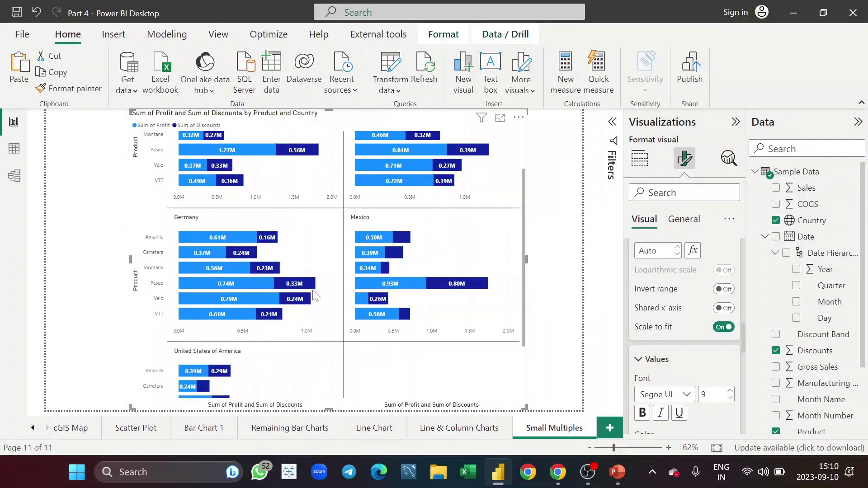
scroll(309, 358, "down", 3)
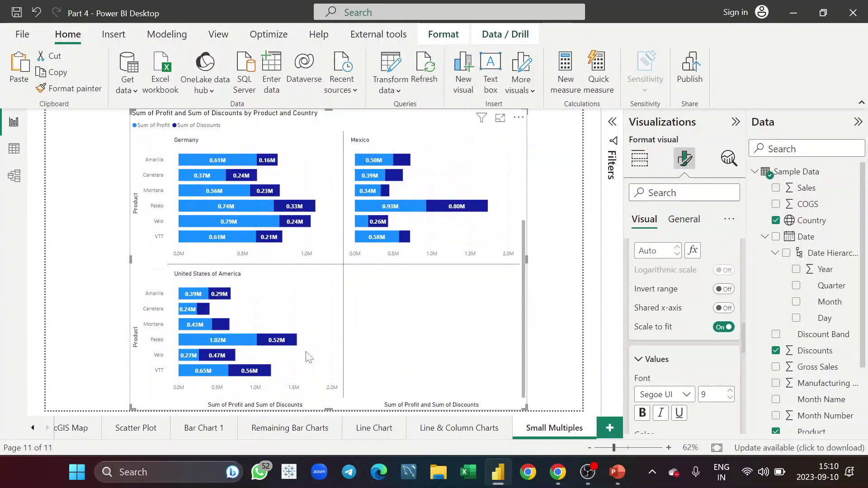
scroll(469, 226, "up", 3)
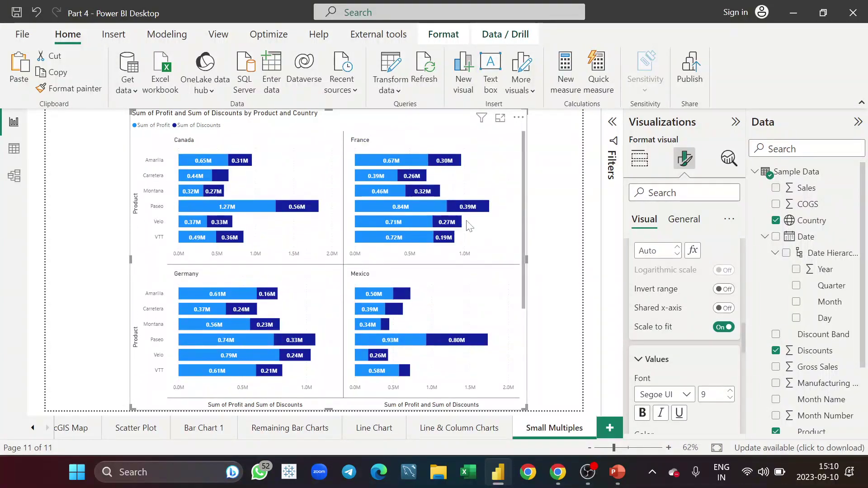
scroll(475, 340, "down", 3)
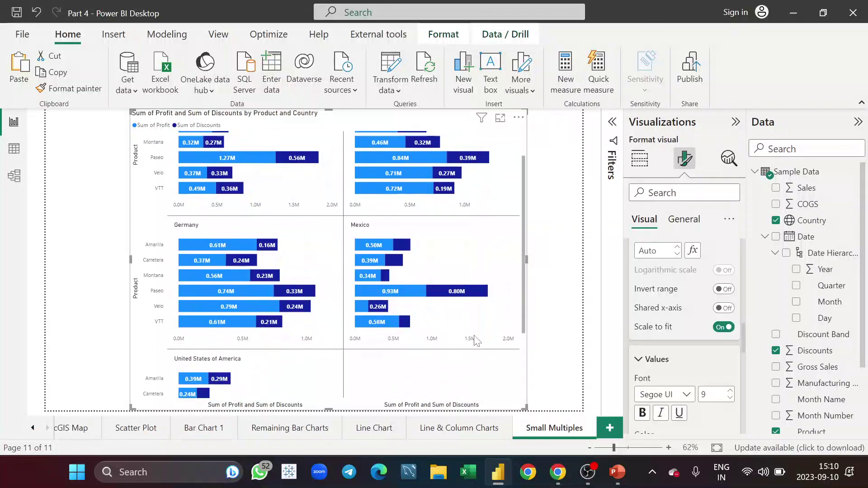
scroll(476, 340, "up", 3)
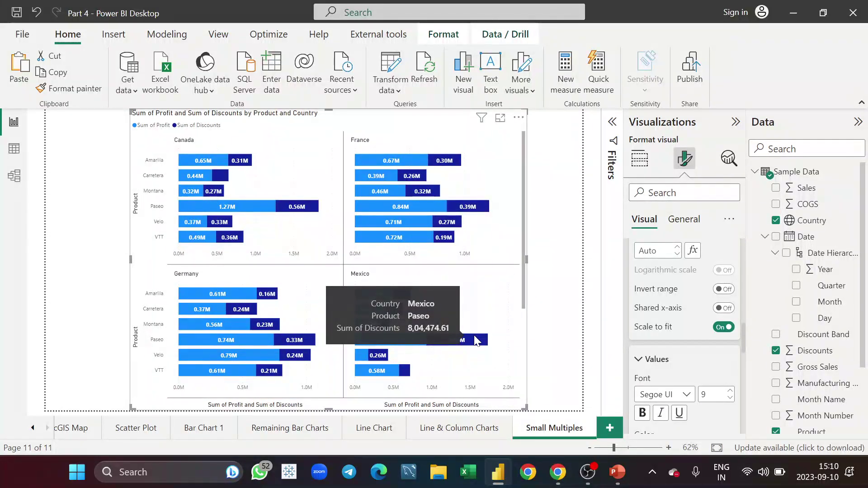
scroll(475, 340, "down", 3)
scroll(476, 340, "up", 3)
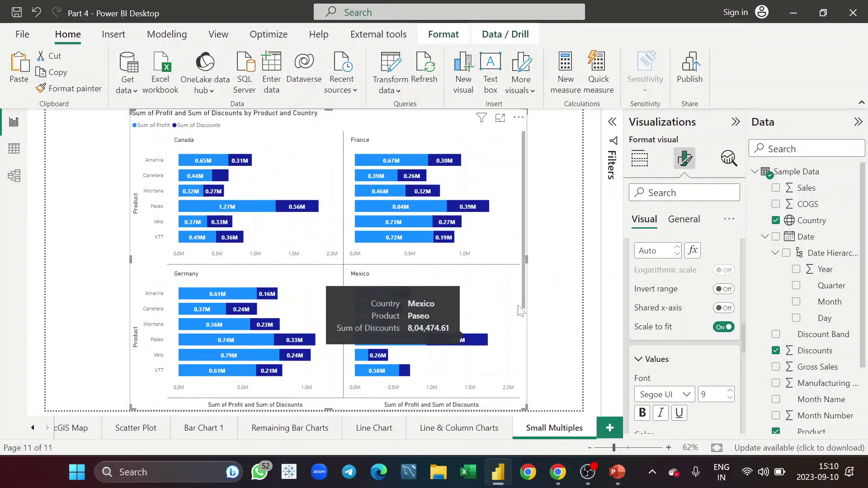
Try inverting the x-axis range of the small multiples, and turn the inversion back off.
left_click(725, 291)
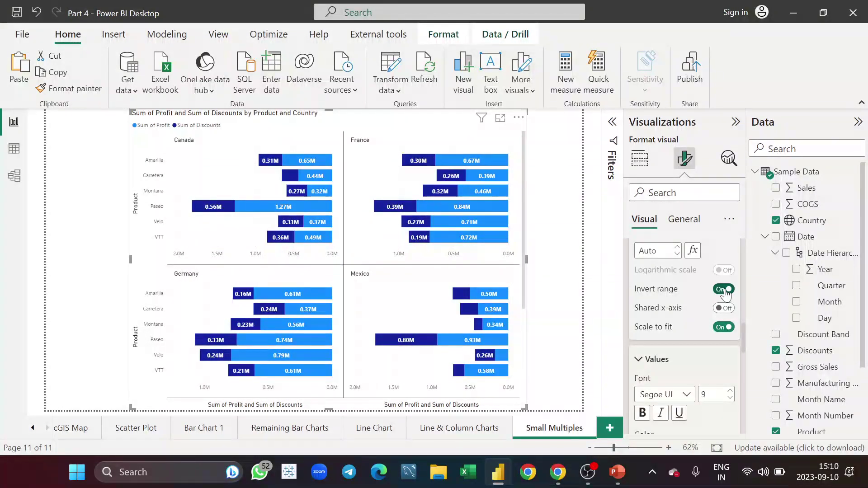
left_click(725, 291)
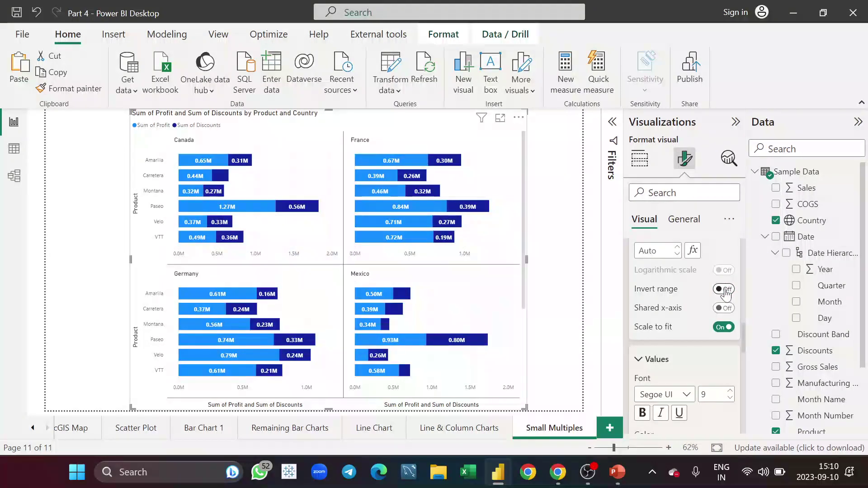
Review the bars and x-axis scales in all country panels, from Canada through the United States of America.
scroll(474, 304, "down", 3)
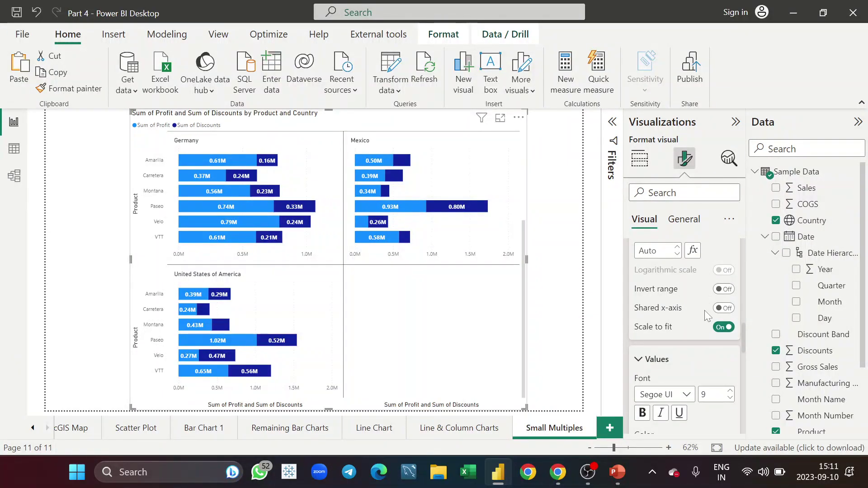
scroll(434, 356, "up", 1)
scroll(434, 356, "down", 1)
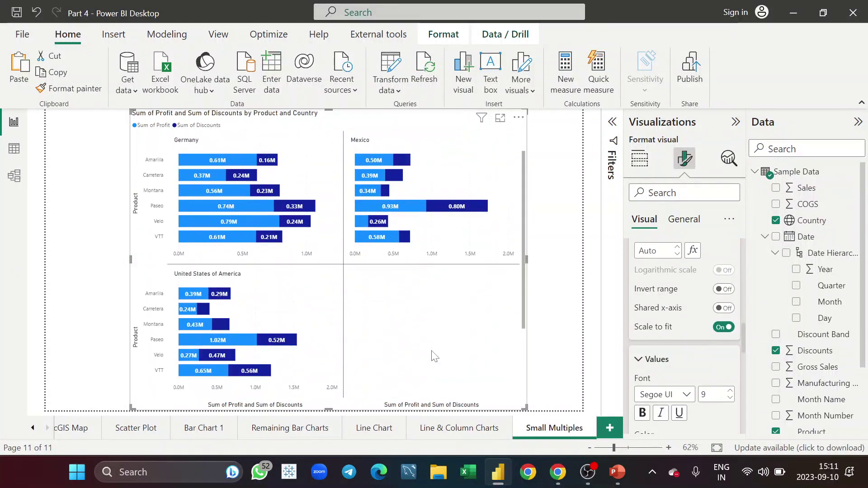
scroll(434, 356, "up", 1)
scroll(434, 357, "down", 1)
scroll(435, 357, "up", 1)
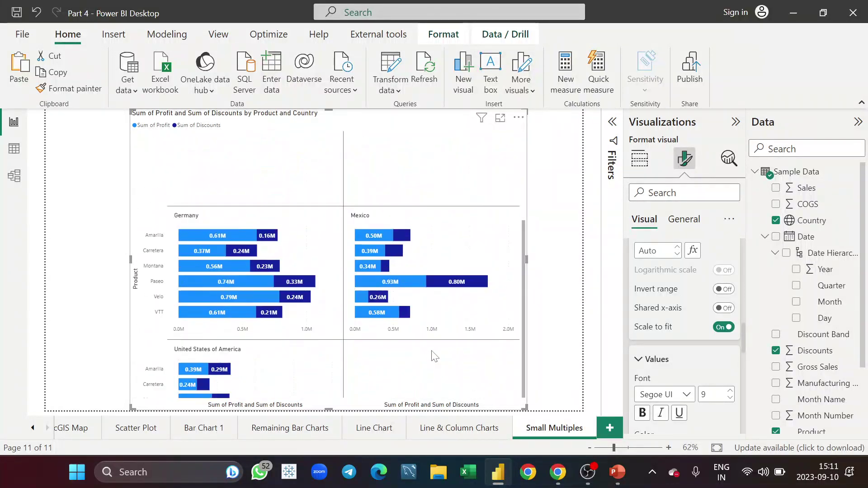
scroll(435, 356, "down", 1)
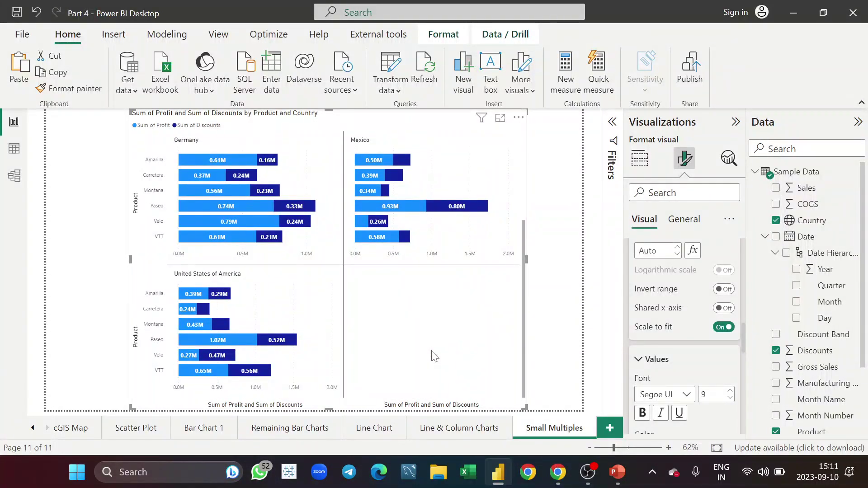
scroll(434, 357, "up", 1)
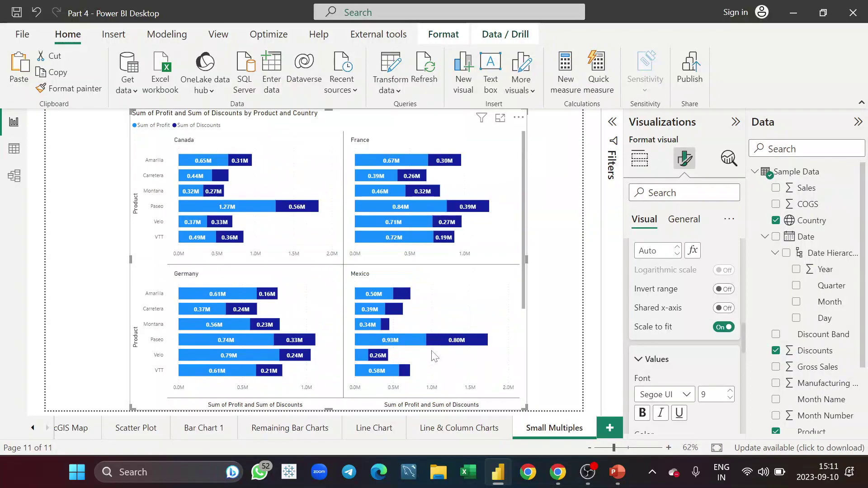
Open the small multiples layout settings and compare the row and column grid with the country panels.
scroll(665, 357, "down", 5)
scroll(666, 351, "down", 6)
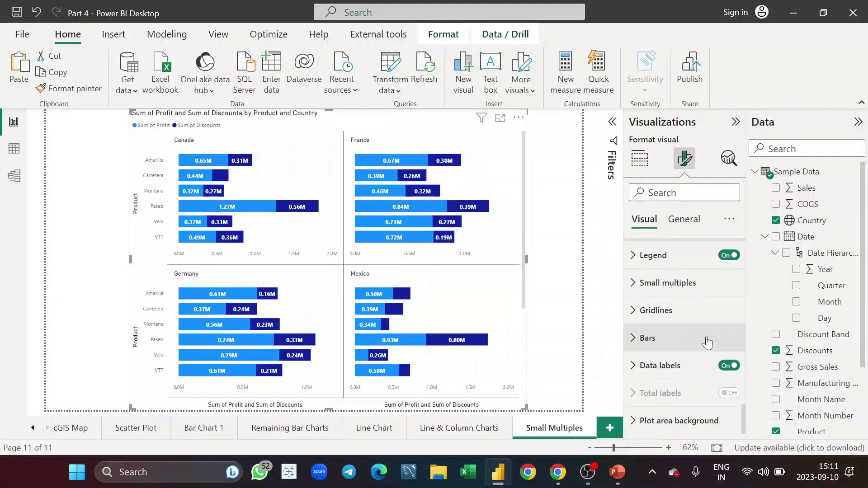
left_click(663, 289)
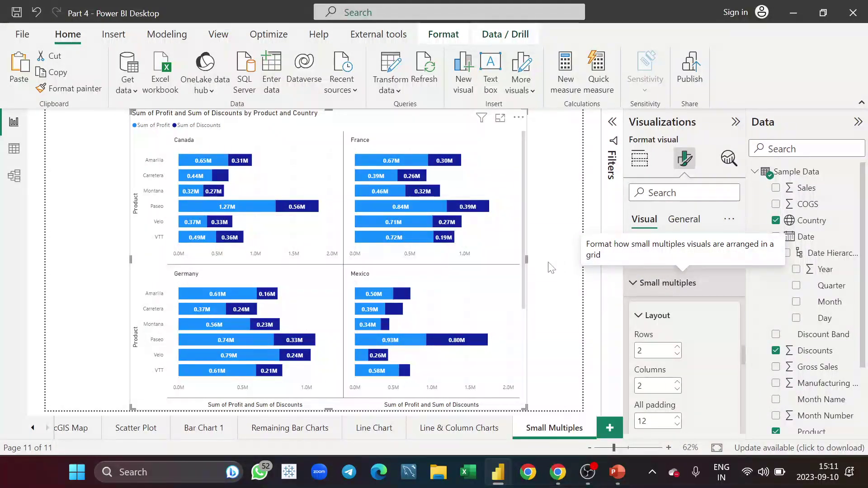
scroll(693, 341, "down", 2)
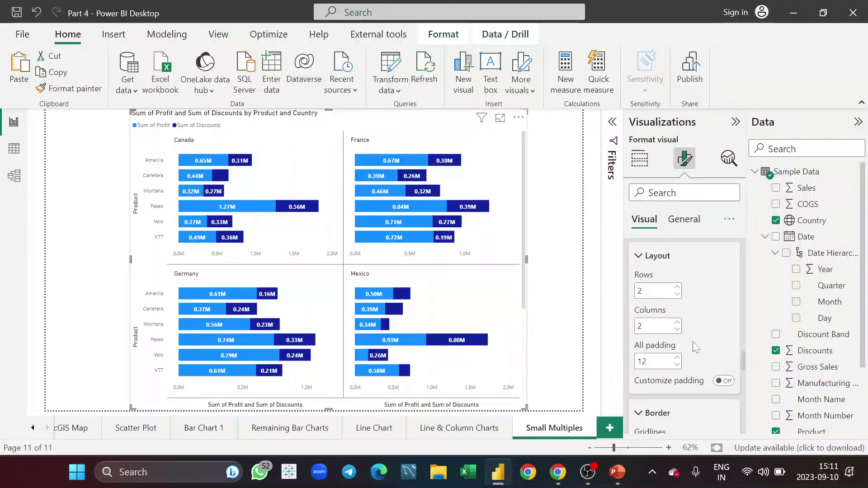
scroll(437, 316, "down", 3)
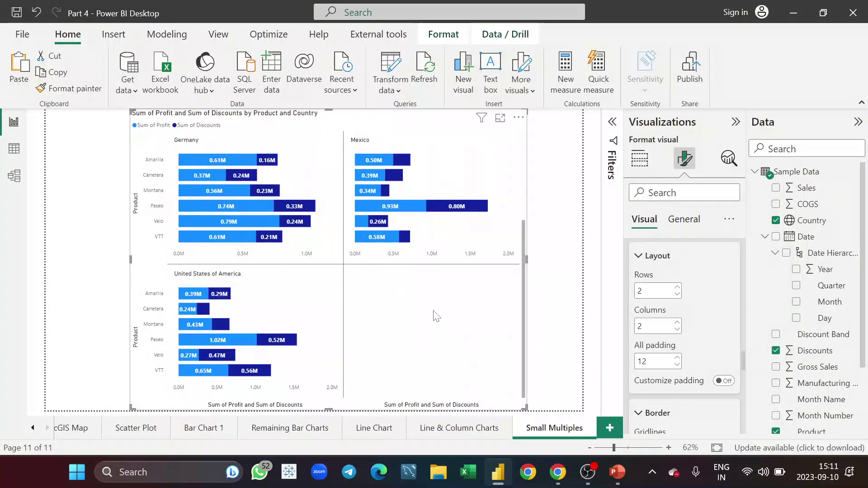
scroll(437, 315, "up", 3)
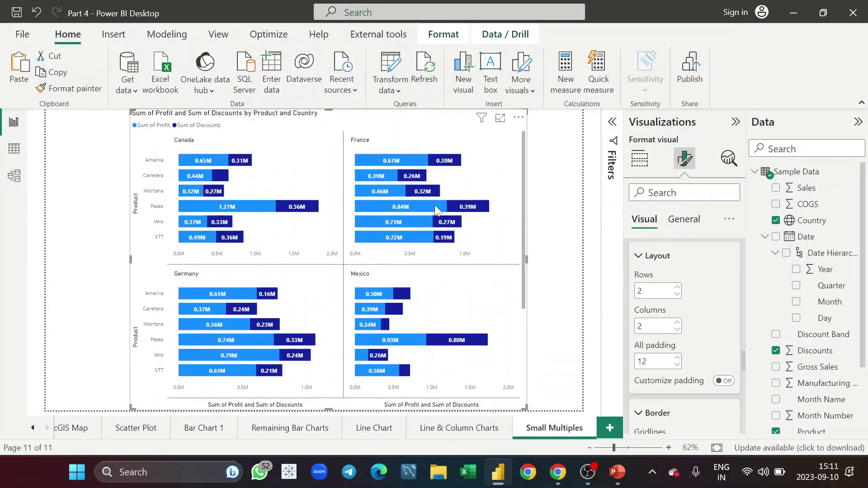
scroll(362, 394, "down", 3)
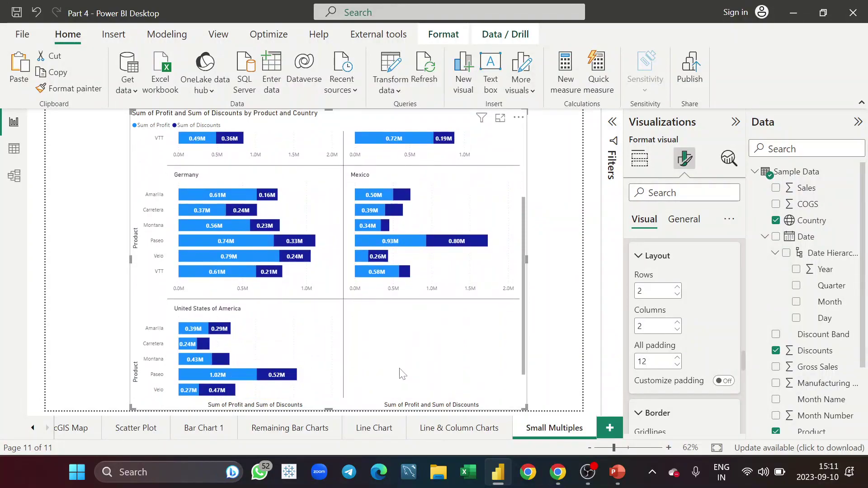
scroll(401, 373, "up", 3)
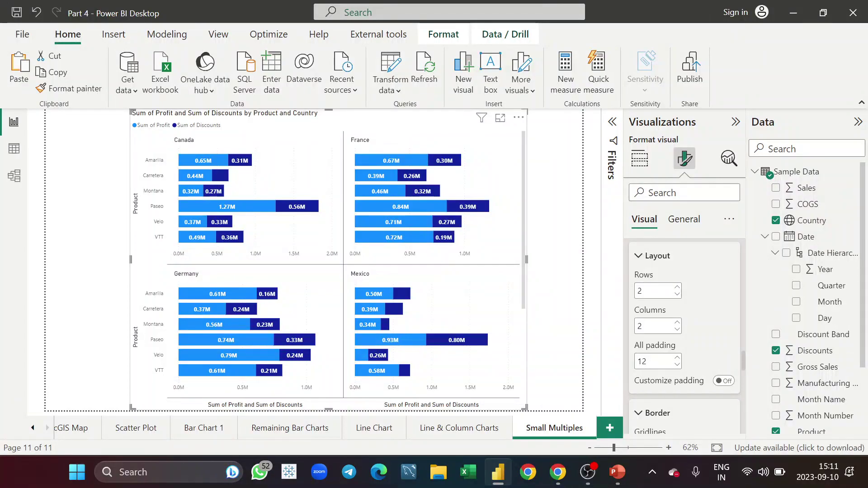
Set the small multiples layout to 1 row and check how the country panels are arranged.
type("1")
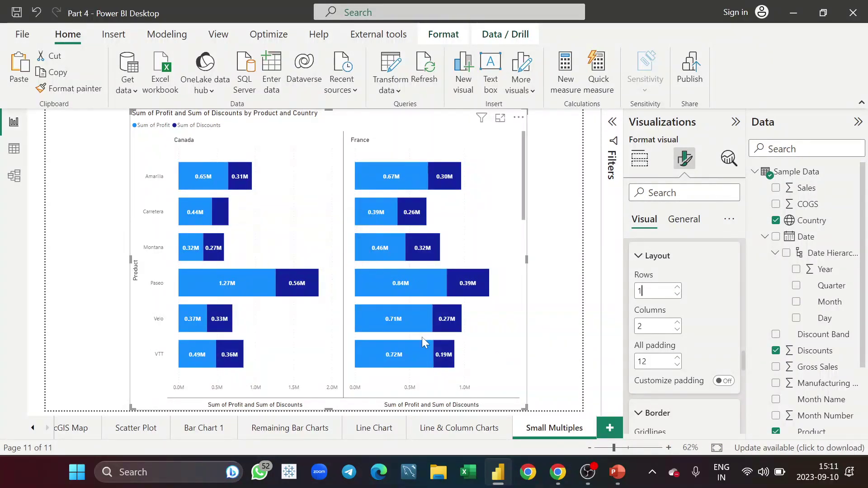
scroll(422, 338, "down", 5)
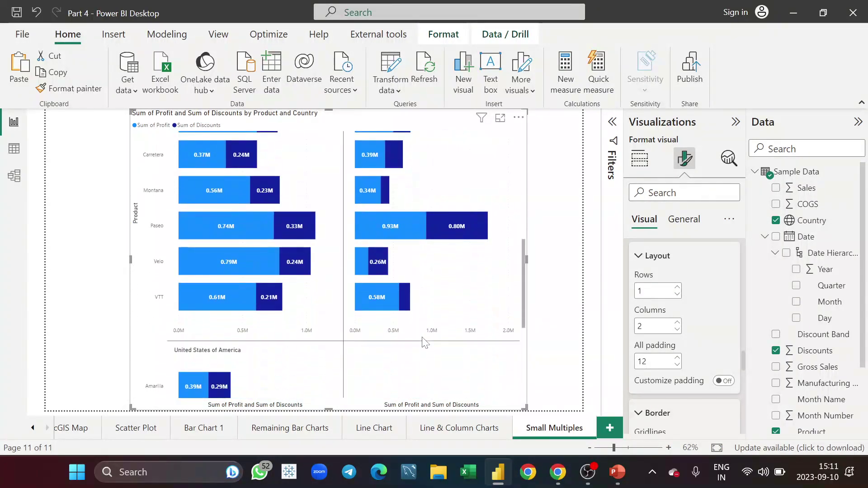
scroll(425, 342, "down", 2)
scroll(422, 339, "up", 7)
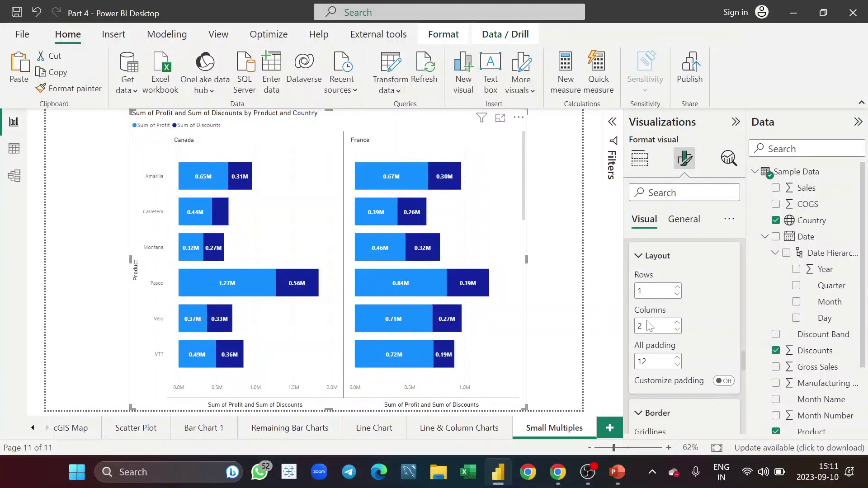
Set the small multiples layout to 1 column and look through the single-country panels.
type("1")
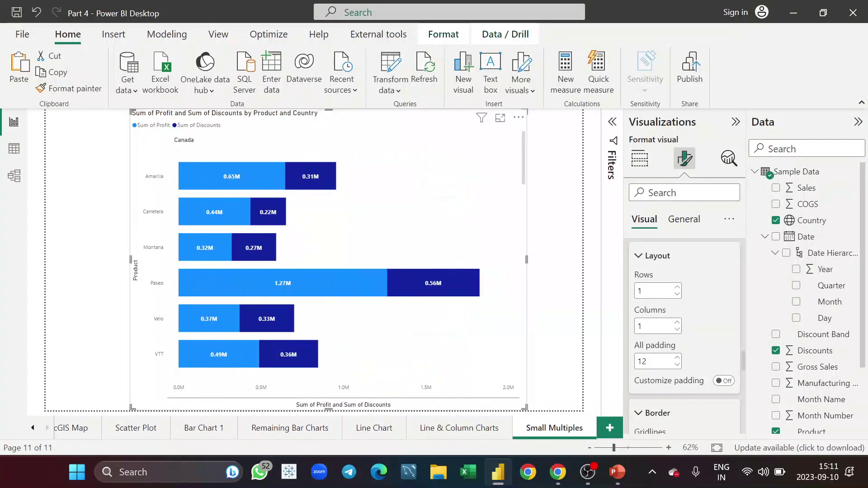
scroll(506, 343, "down", 4)
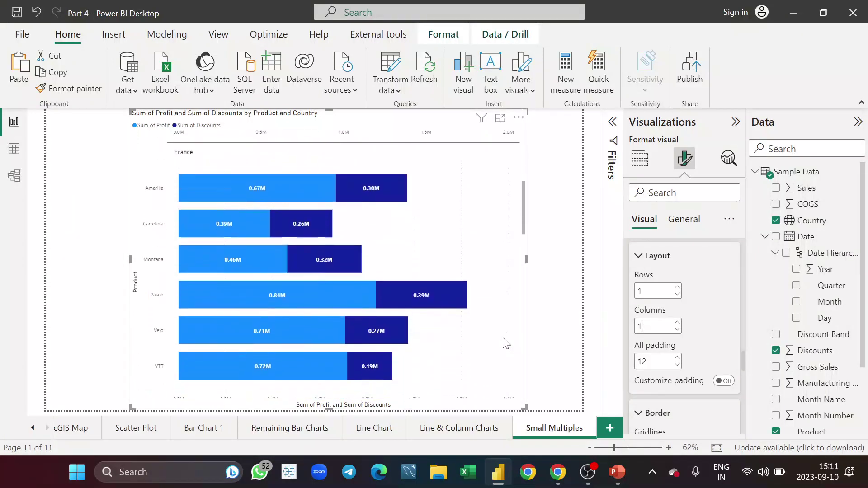
scroll(506, 344, "down", 10)
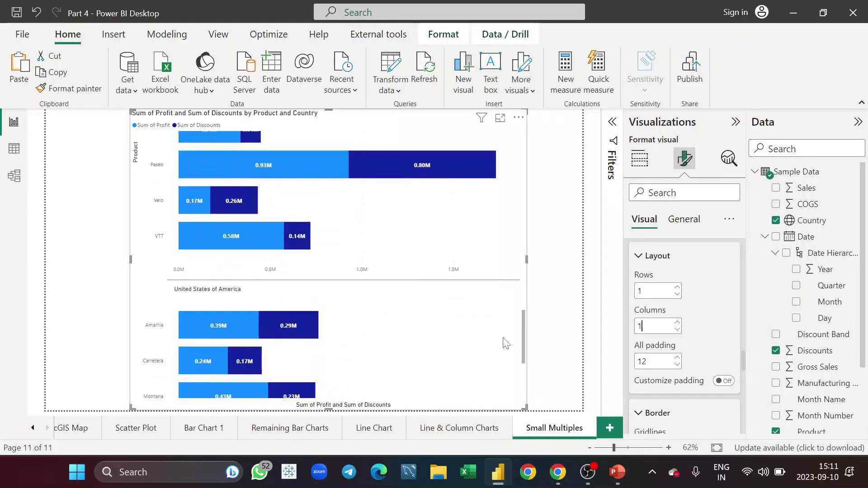
scroll(506, 344, "up", 14)
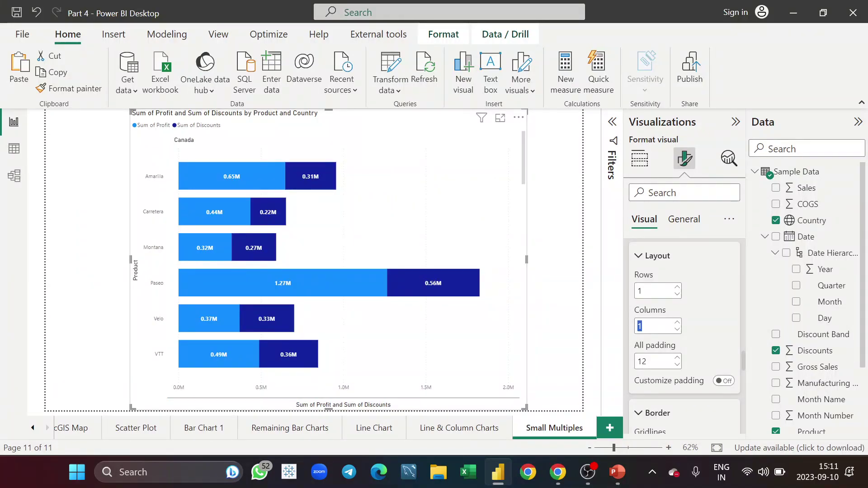
Set the small multiples layout to 3 columns, check the country panels, and set the rows to 3.
type("3")
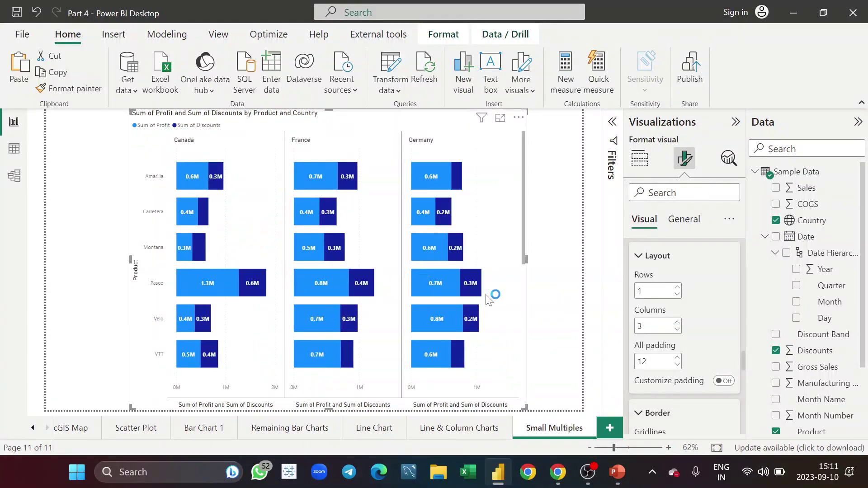
scroll(491, 301, "down", 5)
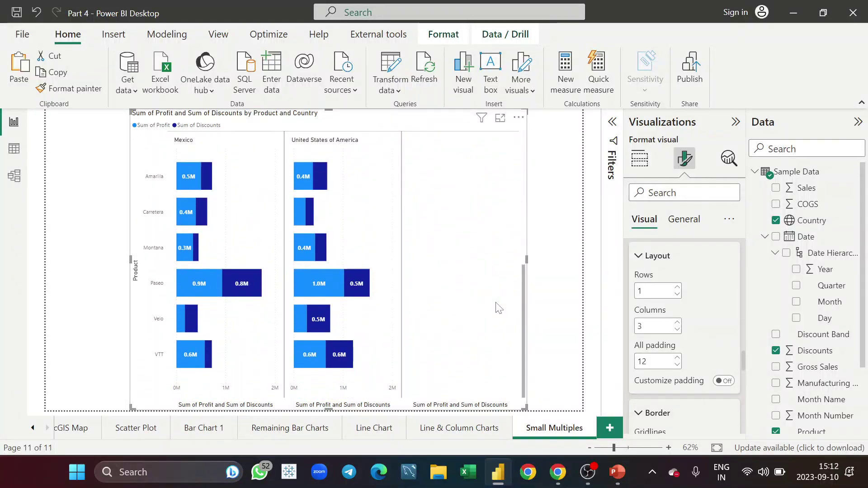
scroll(499, 308, "up", 5)
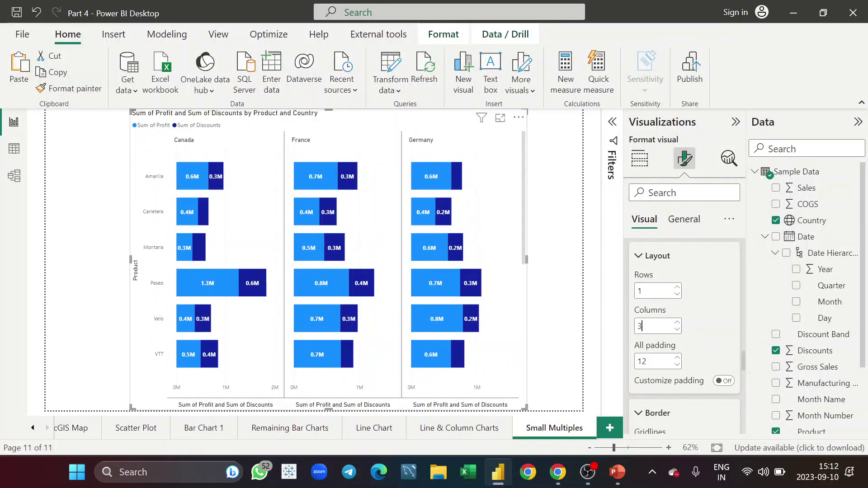
key("shift+Tab")
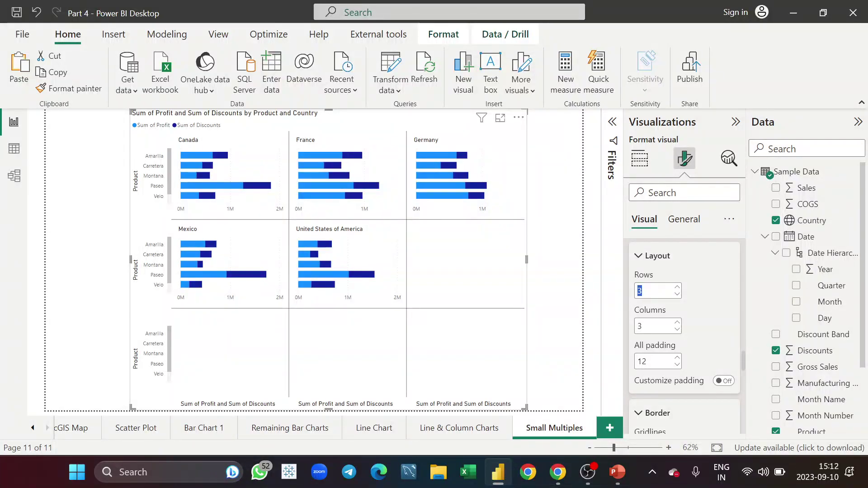
Set the small multiples layout to 2 rows and move the chart to the left edge of the report page.
type("2")
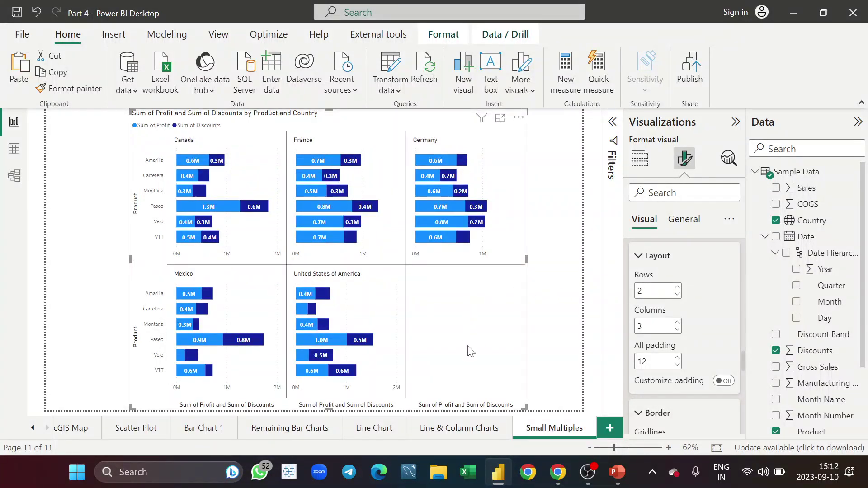
left_click_drag(485, 349, 335, 342)
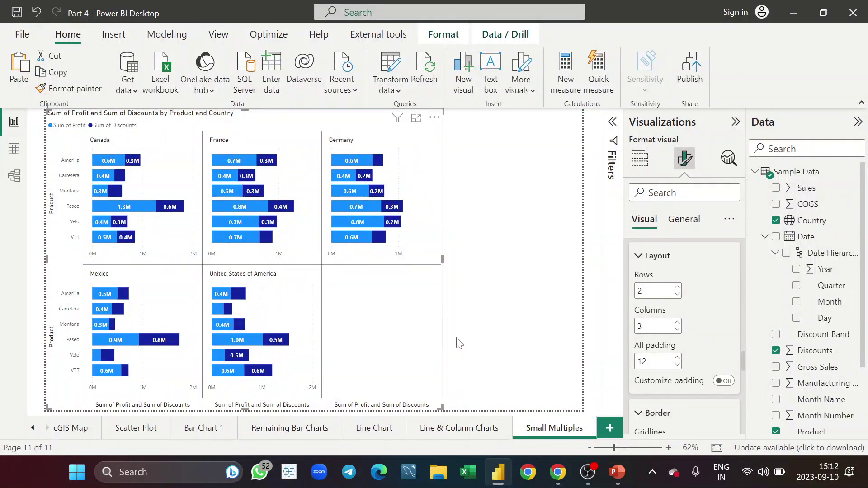
Collapse the Small multiples, X-axis and Y-axis format settings of the country bar chart.
scroll(664, 253, "up", 3)
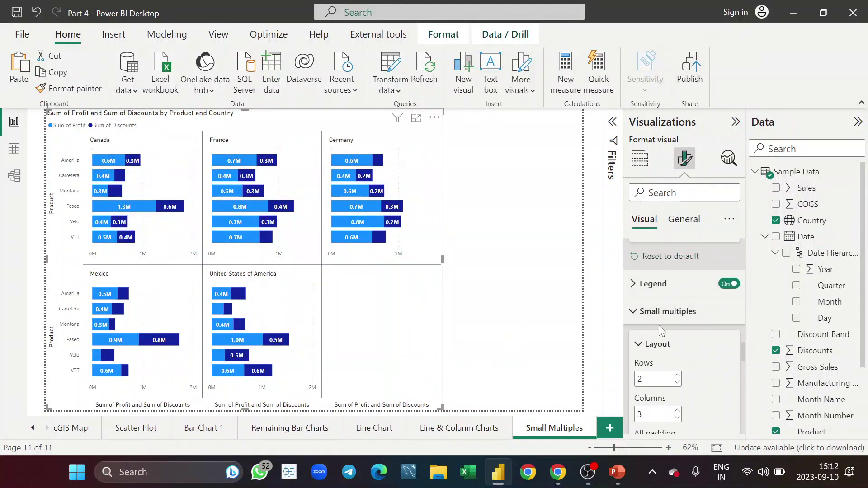
left_click(649, 311)
left_click(640, 335)
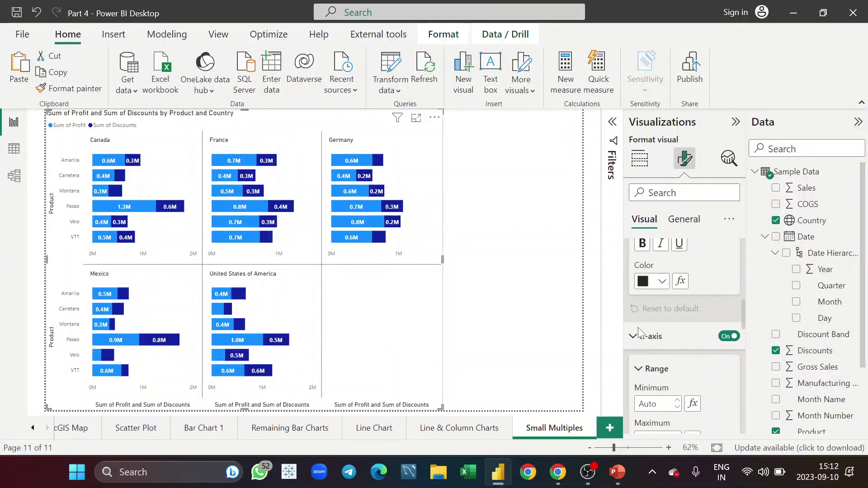
scroll(643, 317, "down", 10)
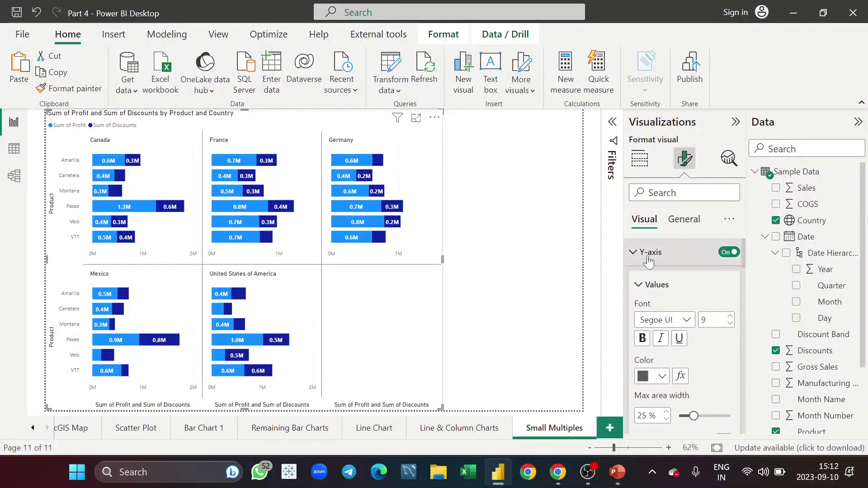
left_click(648, 261)
left_click(647, 284)
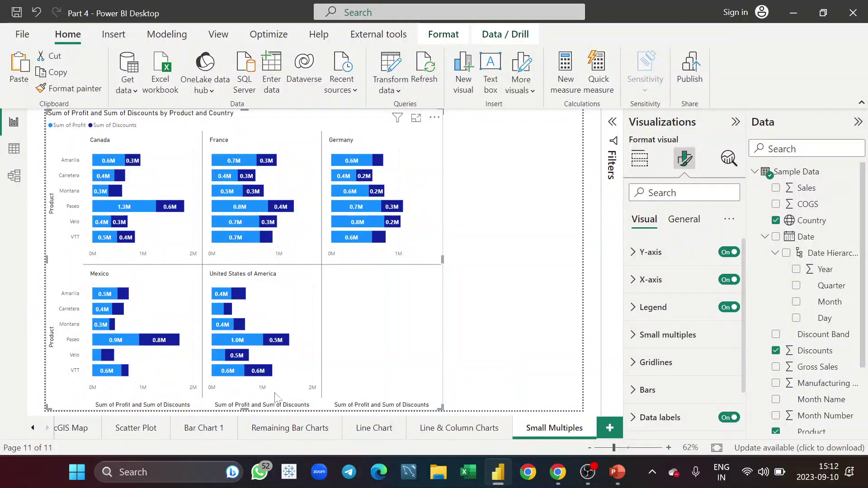
Review the Bar Chart 1, Remaining Bar Charts, Line Chart and Line & Column Charts pages, ending on the Small Multiples page.
left_click(206, 429)
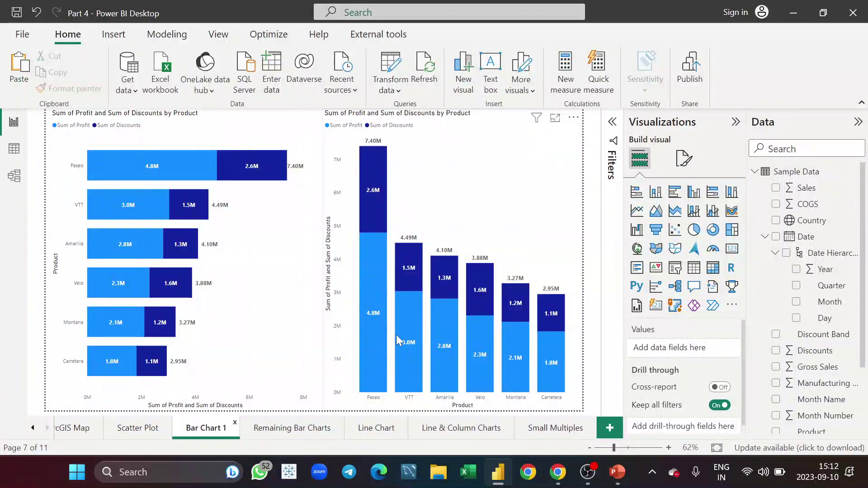
left_click(321, 435)
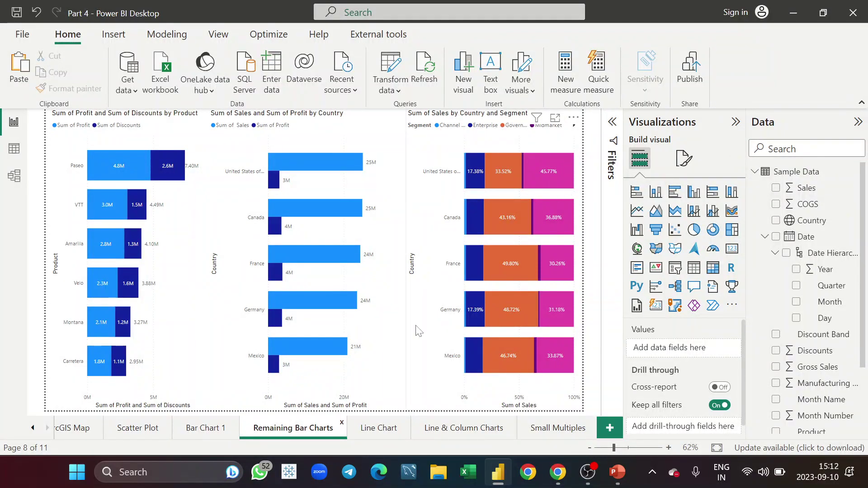
left_click(392, 432)
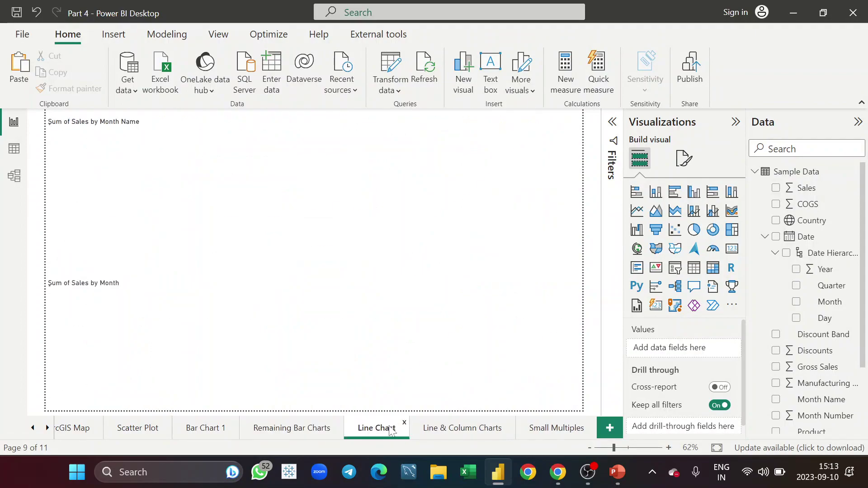
left_click(480, 440)
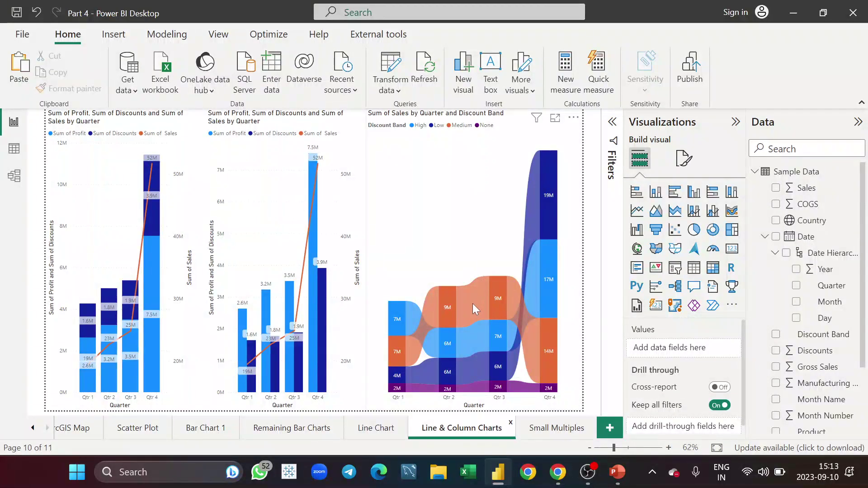
mouse_move(473, 304)
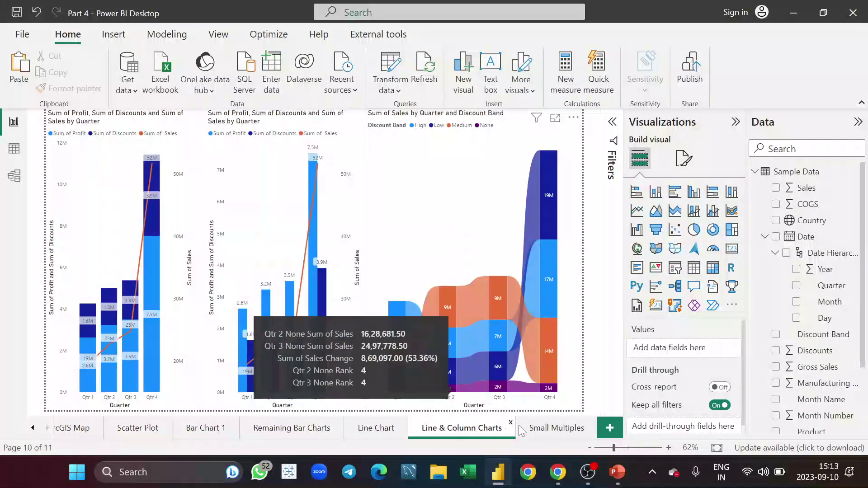
left_click(558, 432)
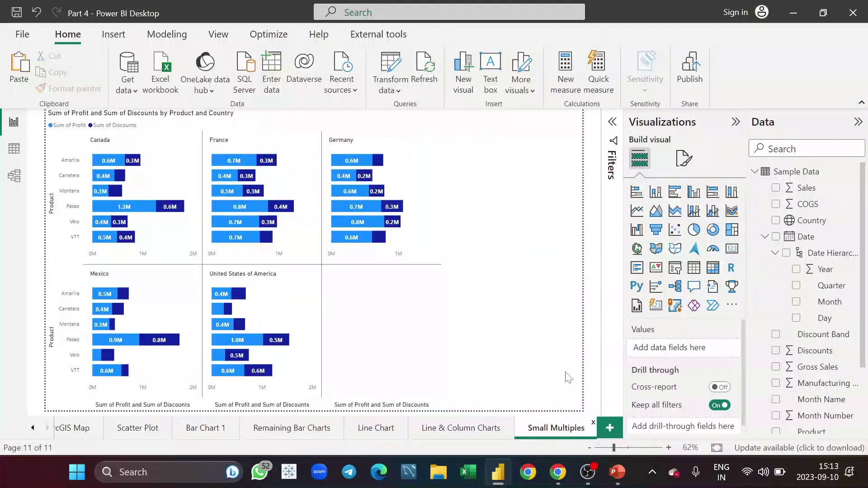